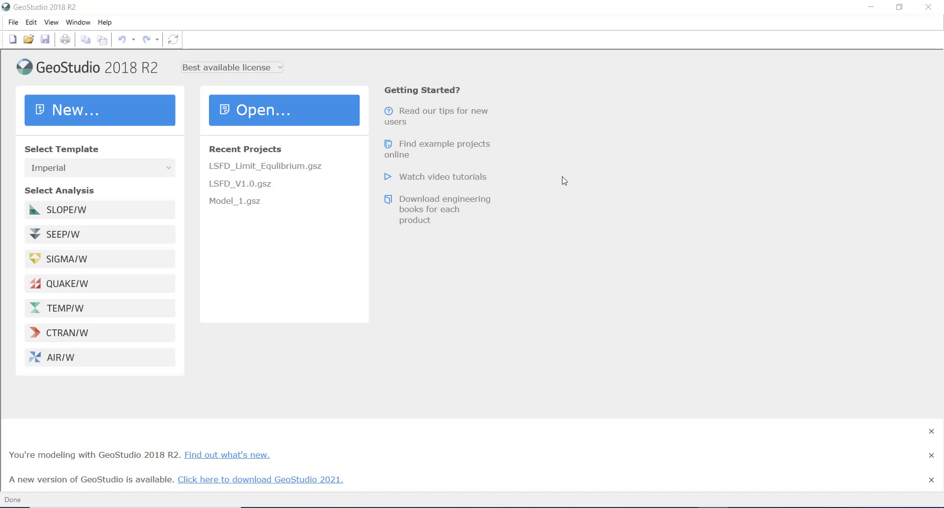
# Start a new Imperial project with a SLOPE/W analysis and add a SIGMA/W Insitu analysis to it
pyautogui.click(78, 214)
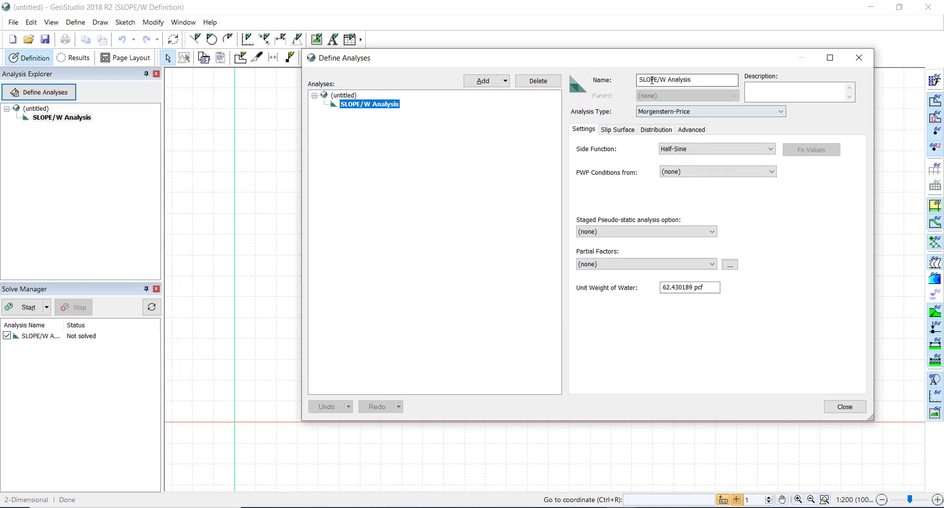
pyautogui.click(859, 57)
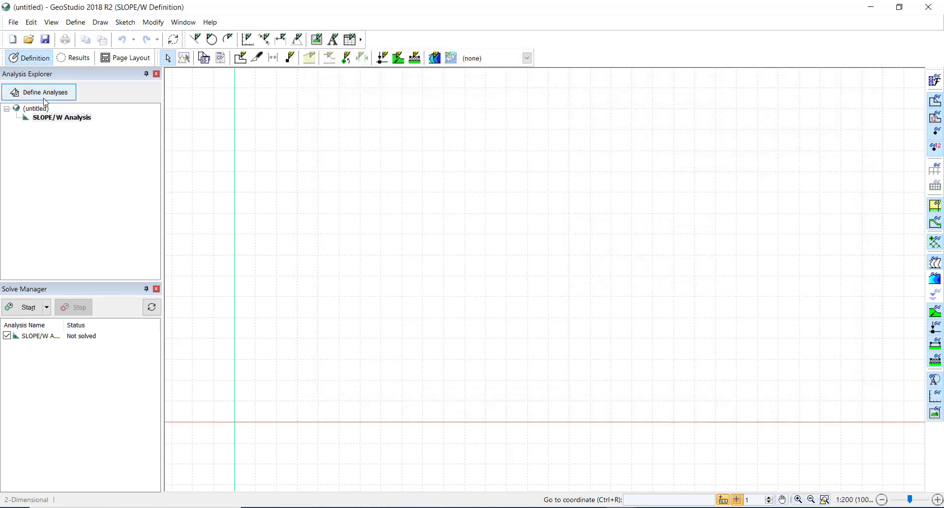
pyautogui.click(26, 98)
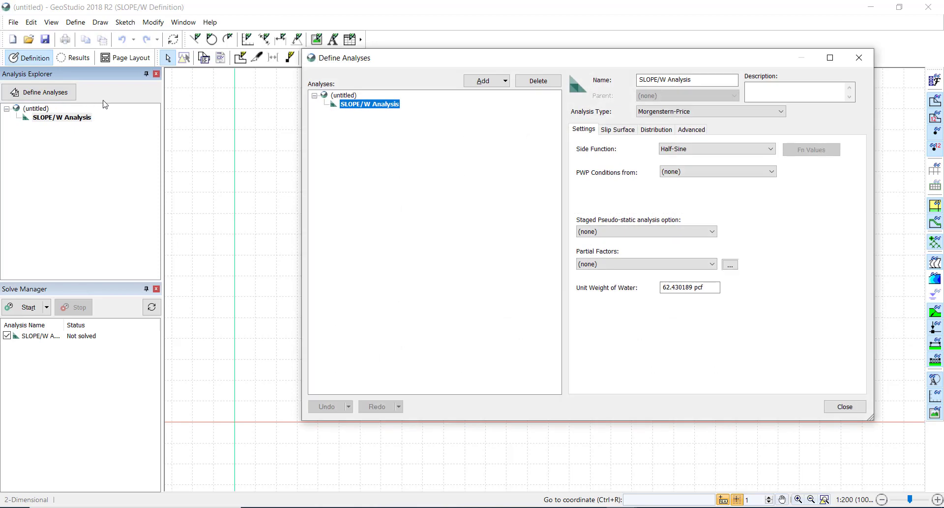
pyautogui.click(503, 80)
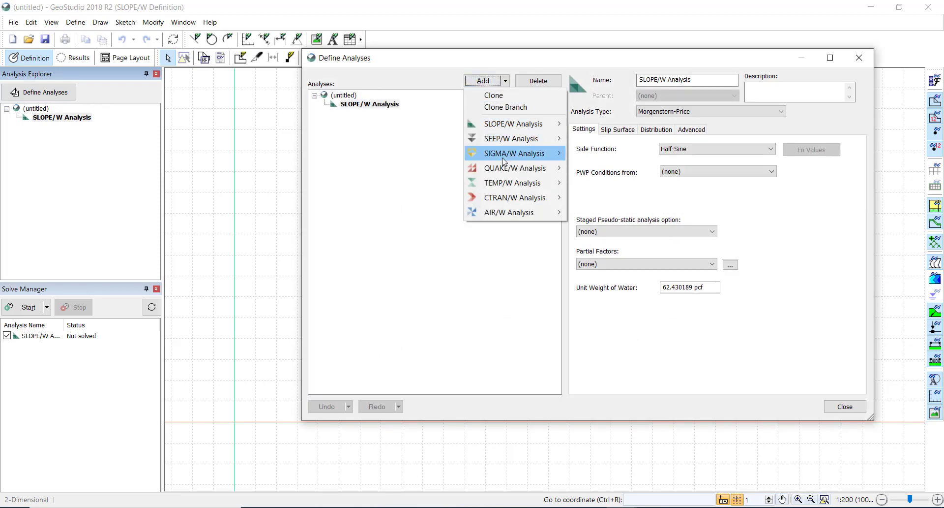
pyautogui.moveTo(504, 162)
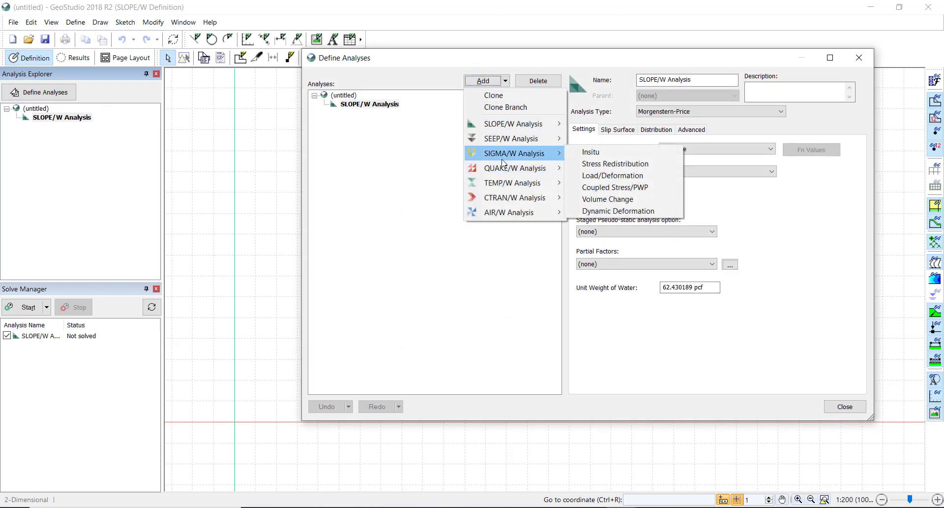
pyautogui.click(601, 152)
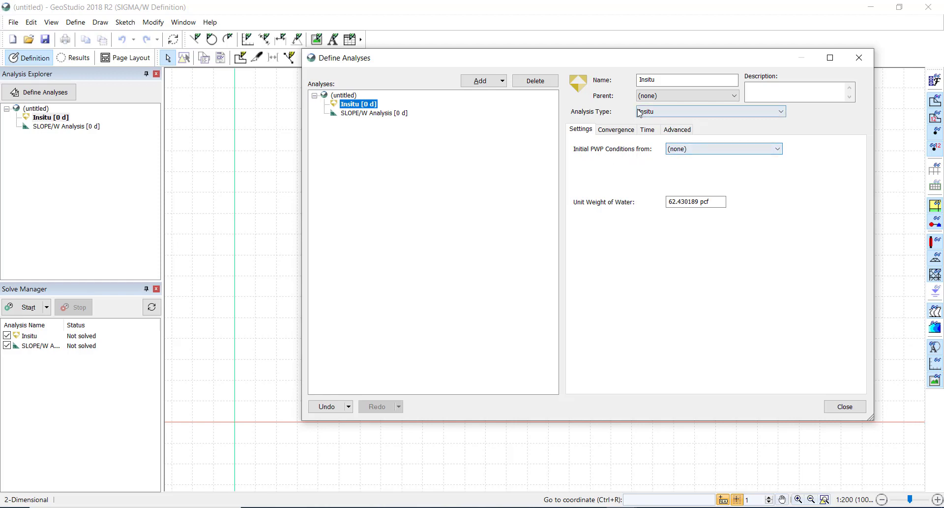
pyautogui.click(617, 130)
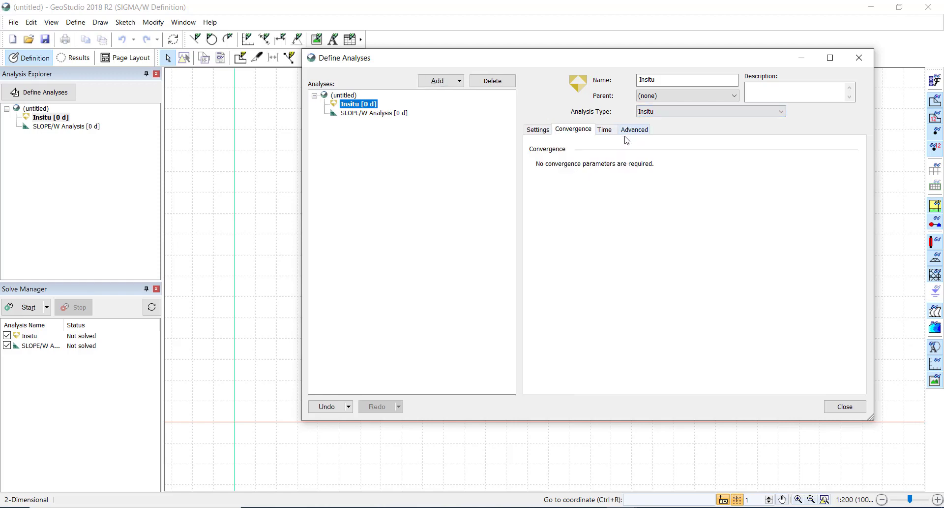
# Change the analysis type of the SLOPE/W analysis to SIGMA/W Stress
pyautogui.click(365, 114)
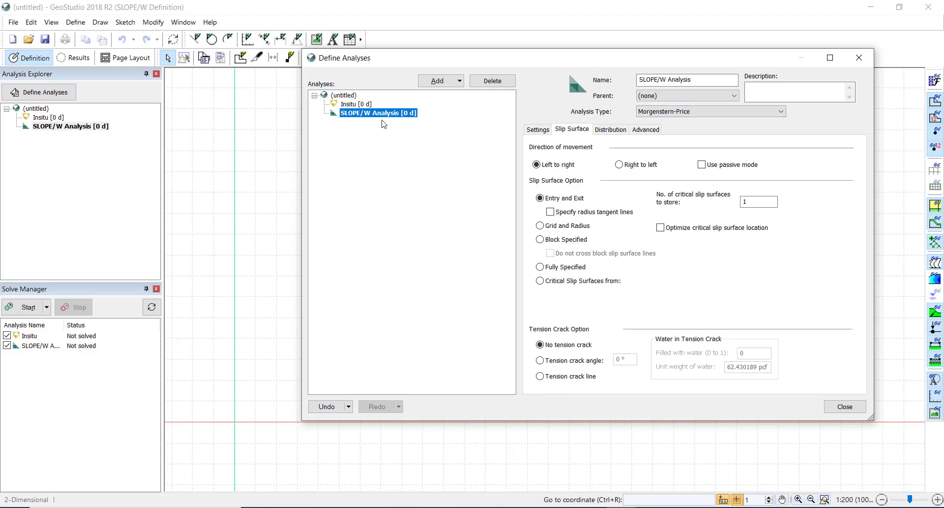
pyautogui.click(648, 109)
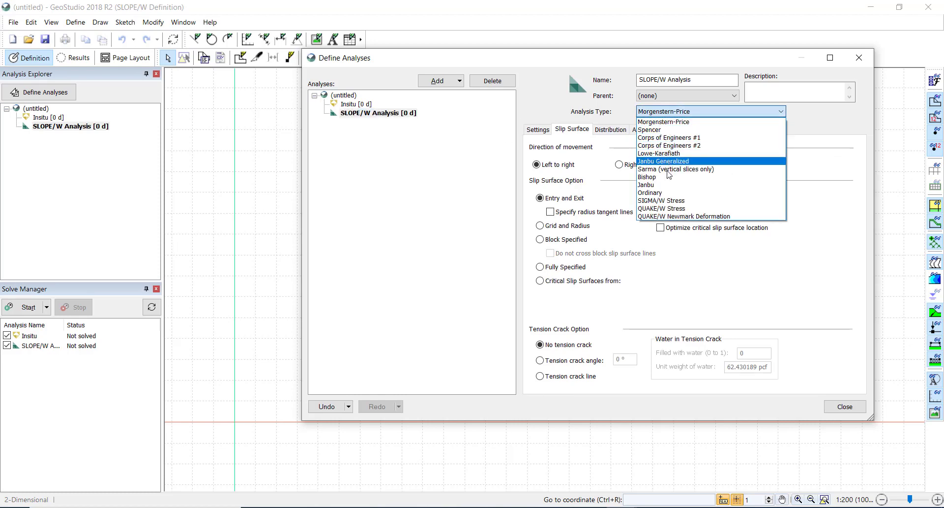
pyautogui.press('Escape')
pyautogui.press('b')
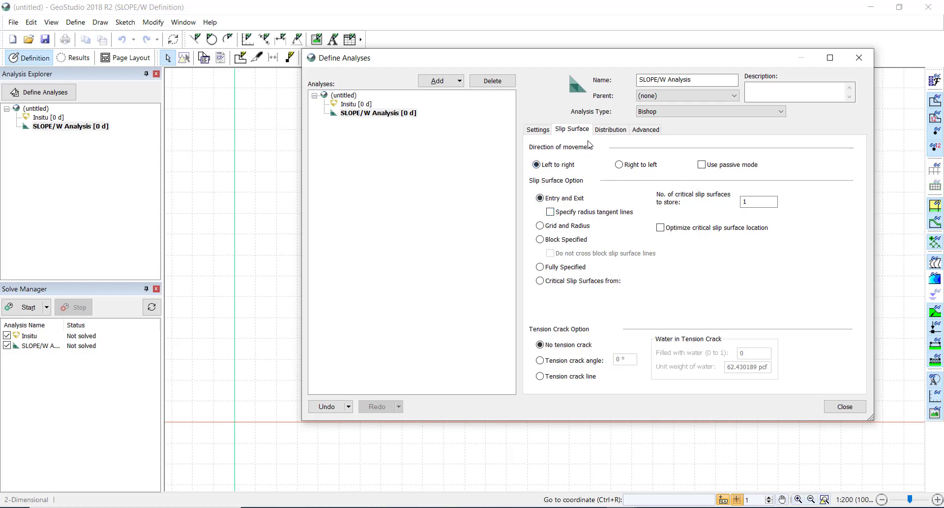
pyautogui.click(539, 130)
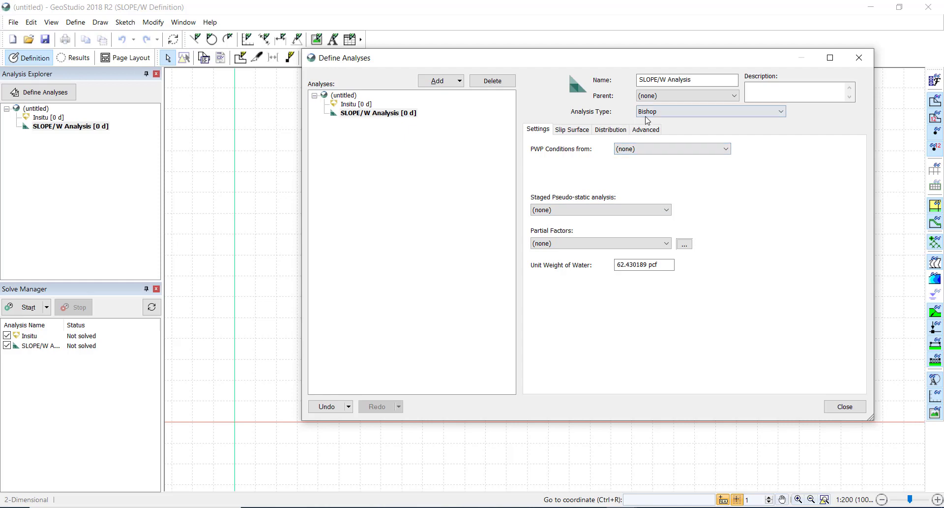
pyautogui.click(676, 112)
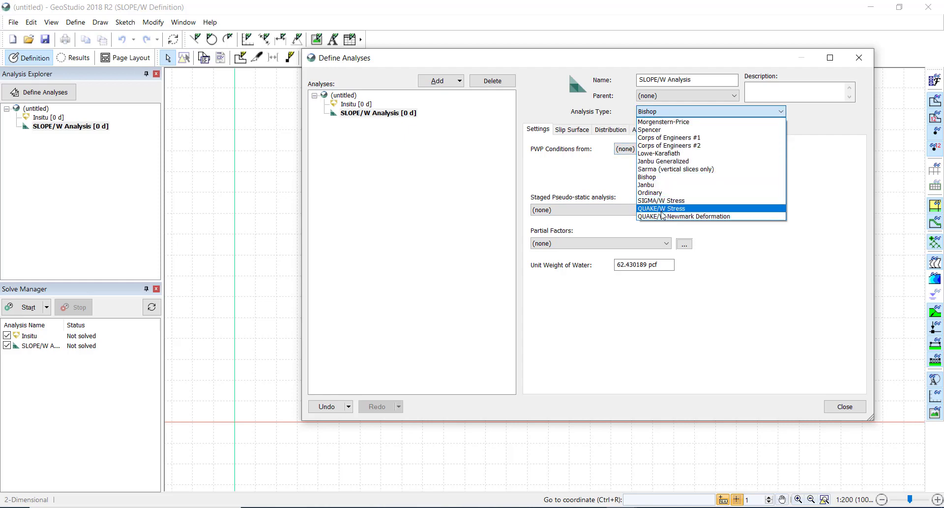
pyautogui.click(662, 201)
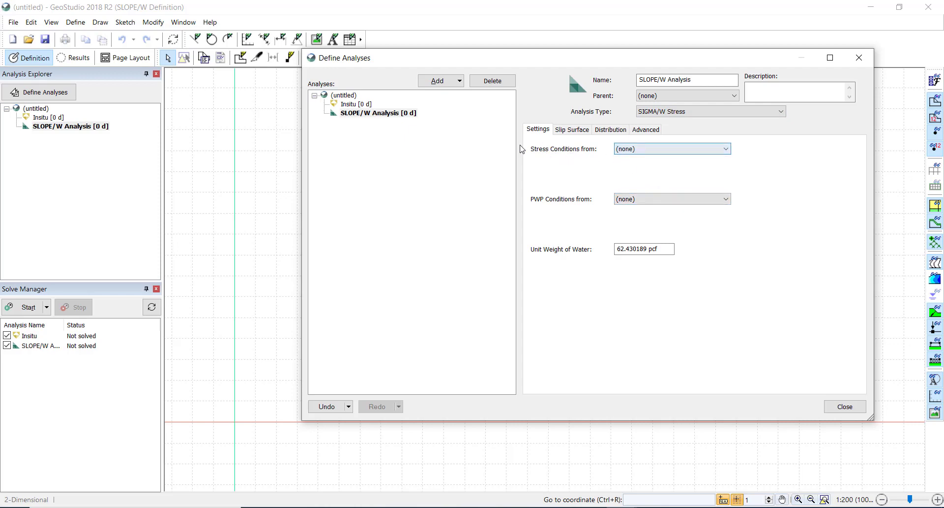
# Take the SLOPE/W analysis's stress conditions from the Parent Analysis, using the (last) time
pyautogui.click(644, 155)
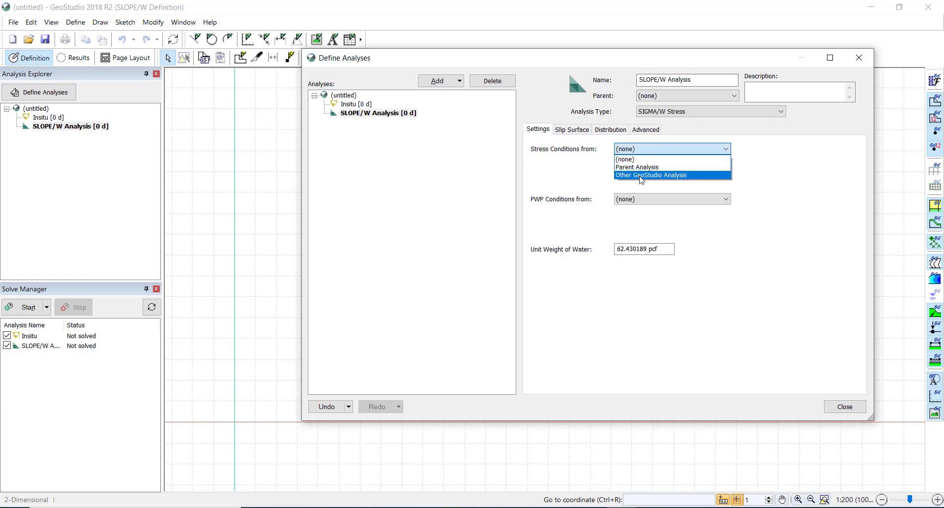
pyautogui.click(638, 167)
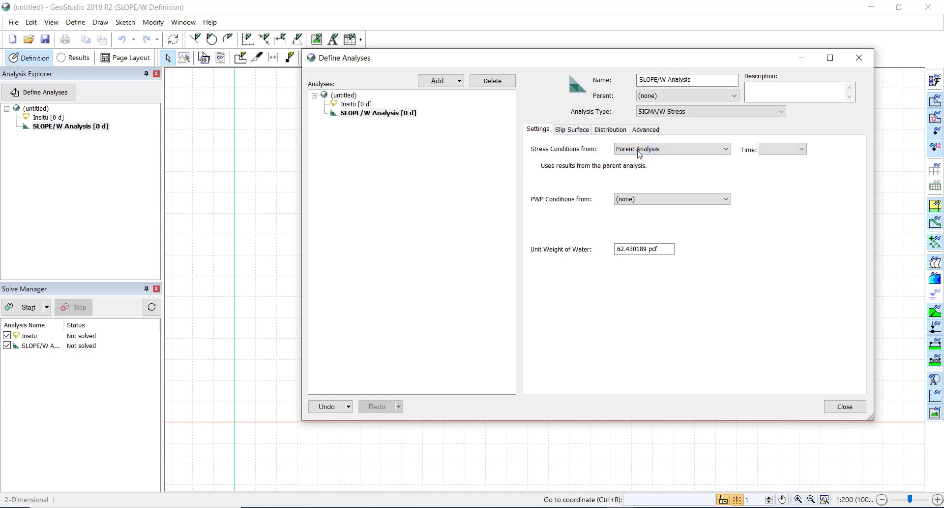
pyautogui.click(780, 149)
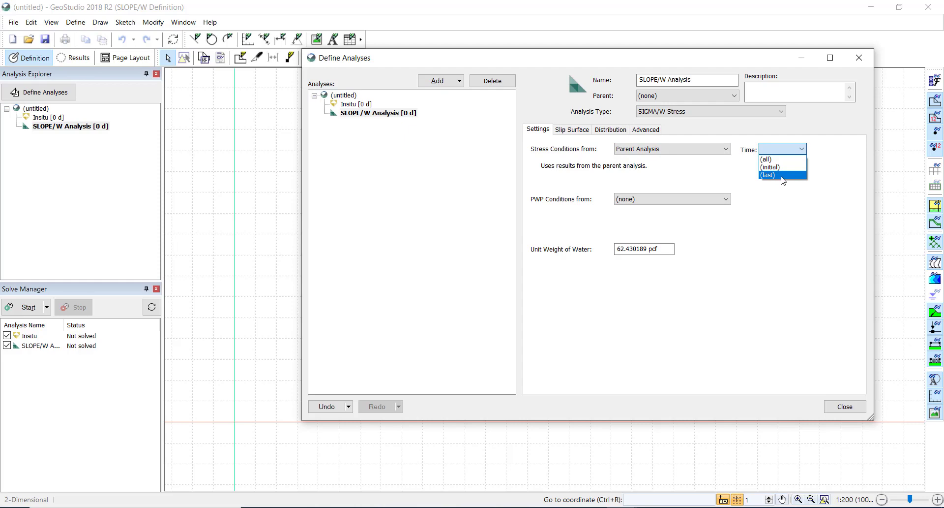
pyautogui.click(782, 175)
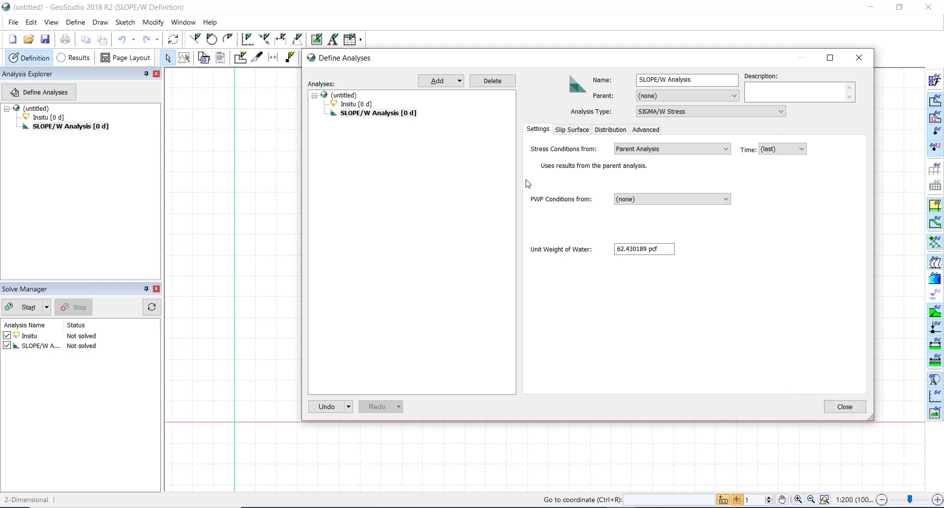
# Keep the Insitu analysis's parent as (none) and finish defining the analyses
pyautogui.click(347, 106)
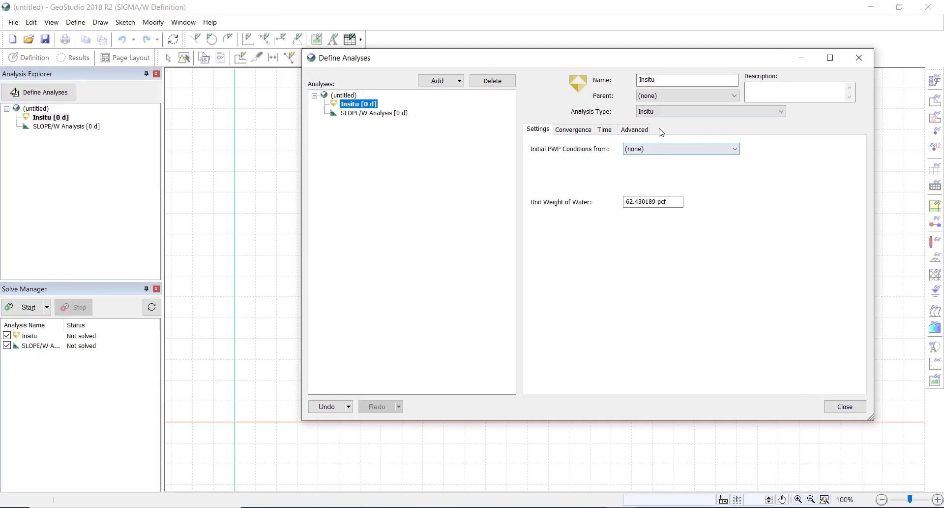
pyautogui.click(649, 97)
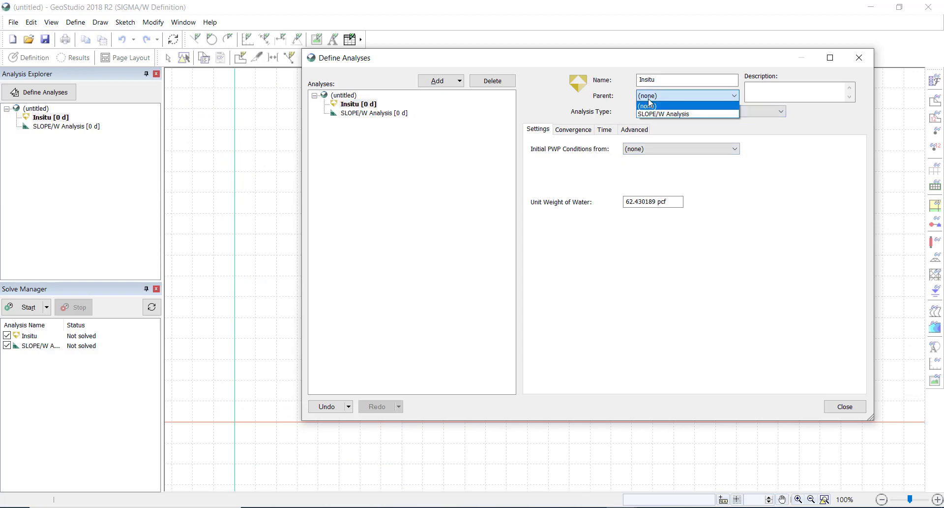
pyautogui.click(651, 104)
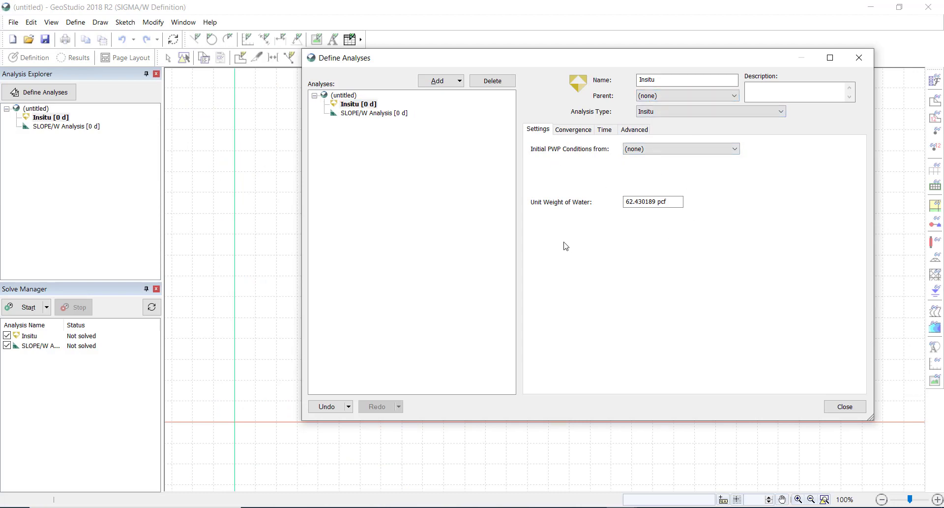
pyautogui.click(842, 407)
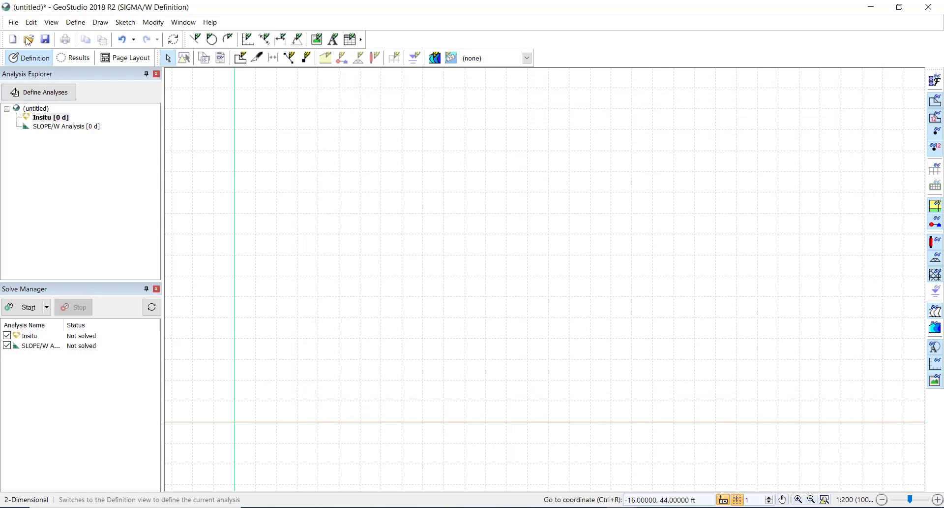
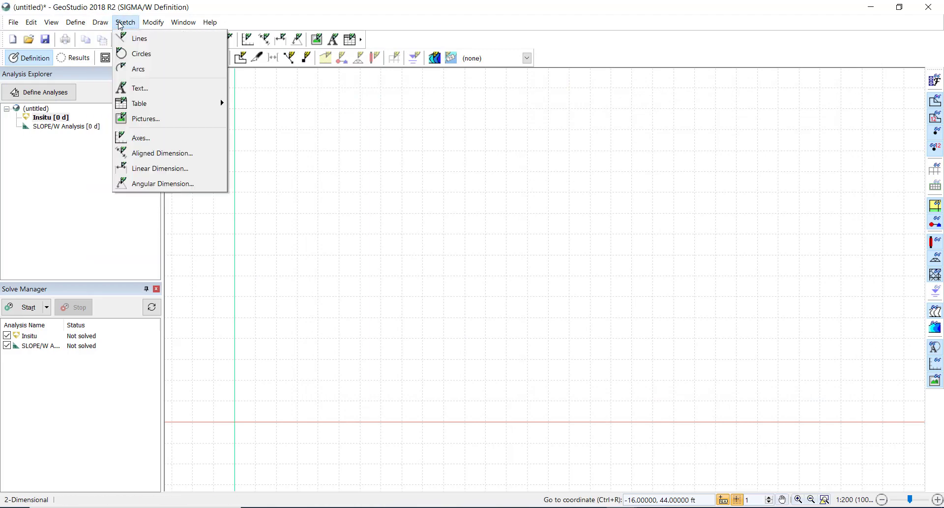
# Set the project's base units to m for length and °C for temperature
pyautogui.click(140, 136)
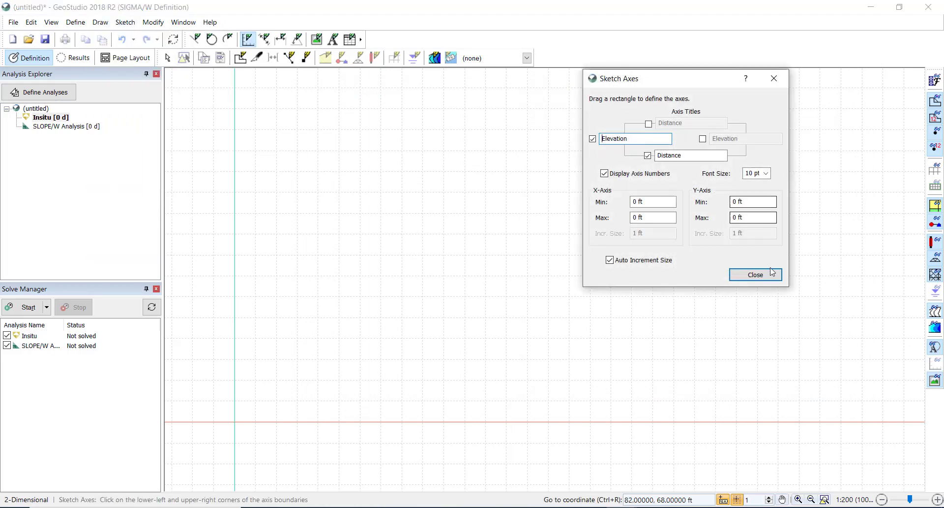
pyautogui.click(755, 274)
pyautogui.click(31, 22)
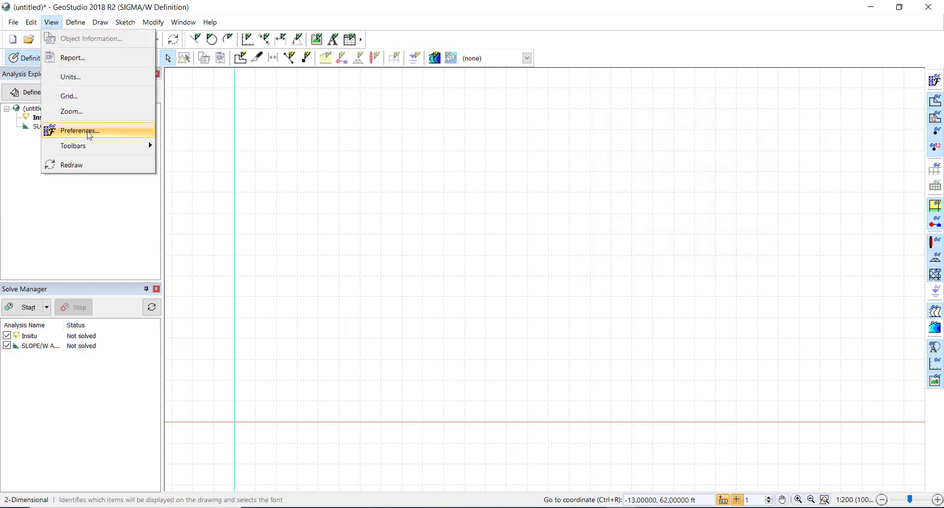
pyautogui.click(74, 76)
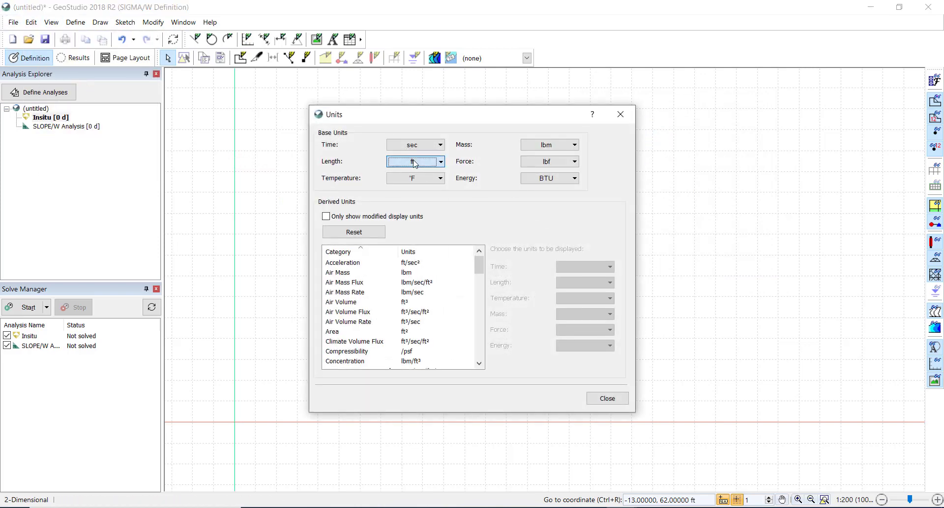
pyautogui.click(413, 161)
pyautogui.click(414, 199)
pyautogui.click(418, 178)
pyautogui.click(422, 195)
# Set the base units to kN for force, kg for mass and kJ for energy
pyautogui.click(544, 162)
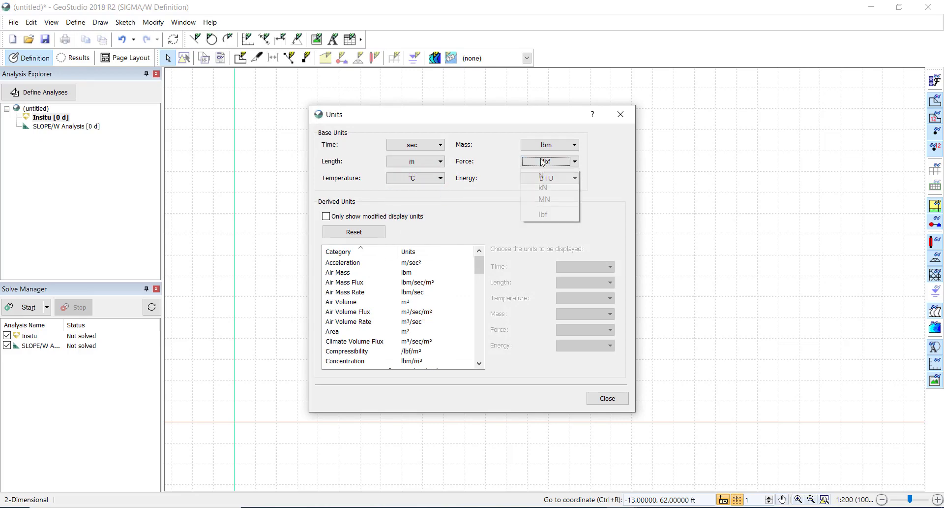
pyautogui.click(552, 188)
pyautogui.click(551, 145)
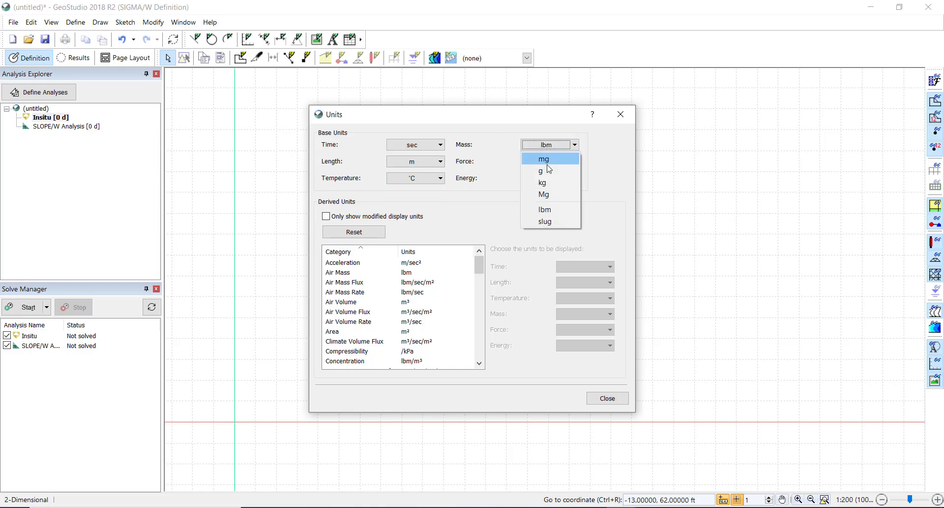
pyautogui.click(553, 185)
pyautogui.click(549, 180)
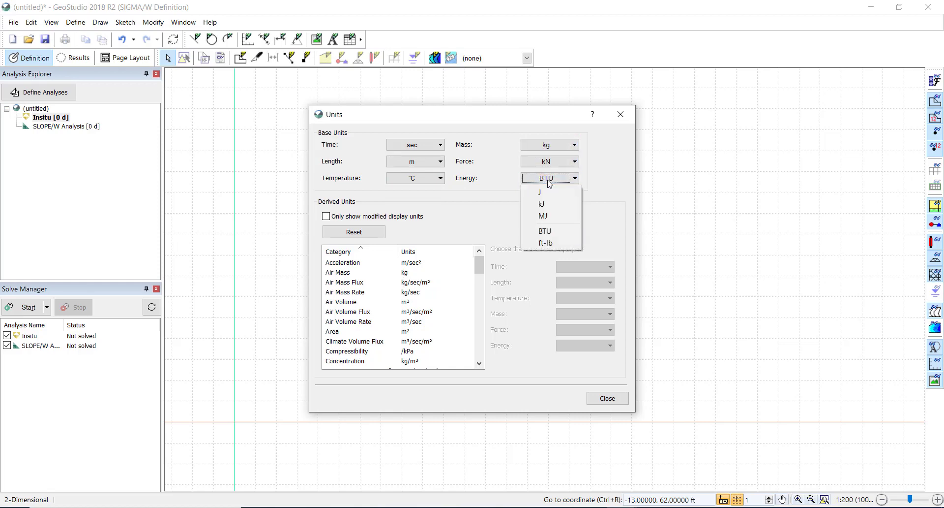
pyautogui.click(550, 203)
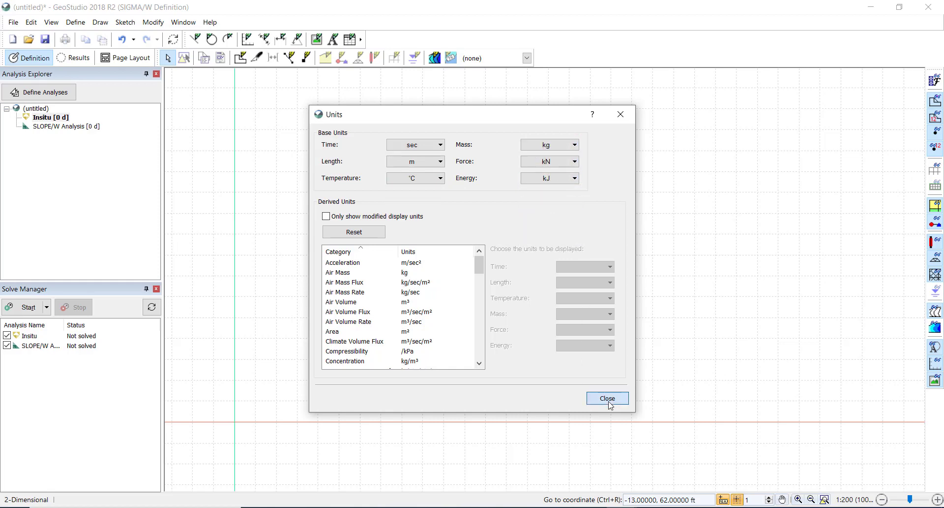
pyautogui.click(608, 398)
# Start sketching axes and set the X-axis range from -5 m to 45 m
pyautogui.click(126, 27)
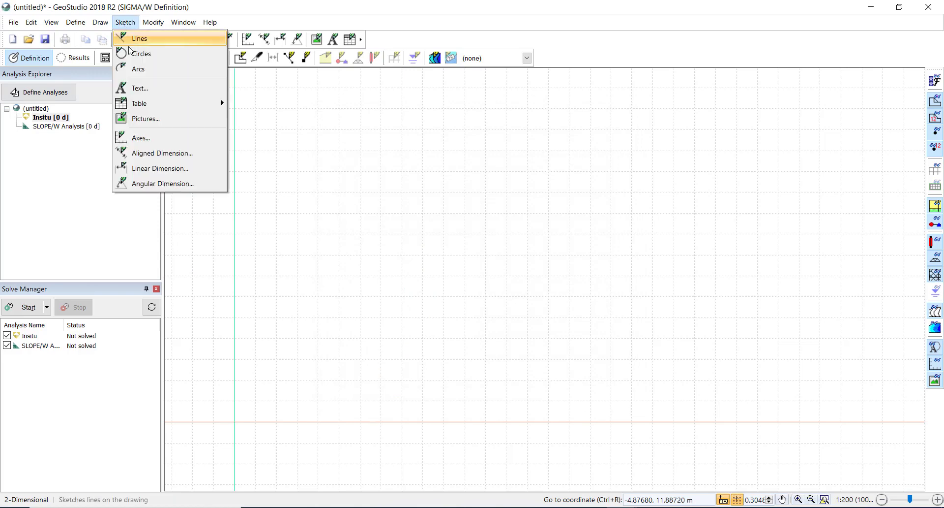
pyautogui.click(161, 138)
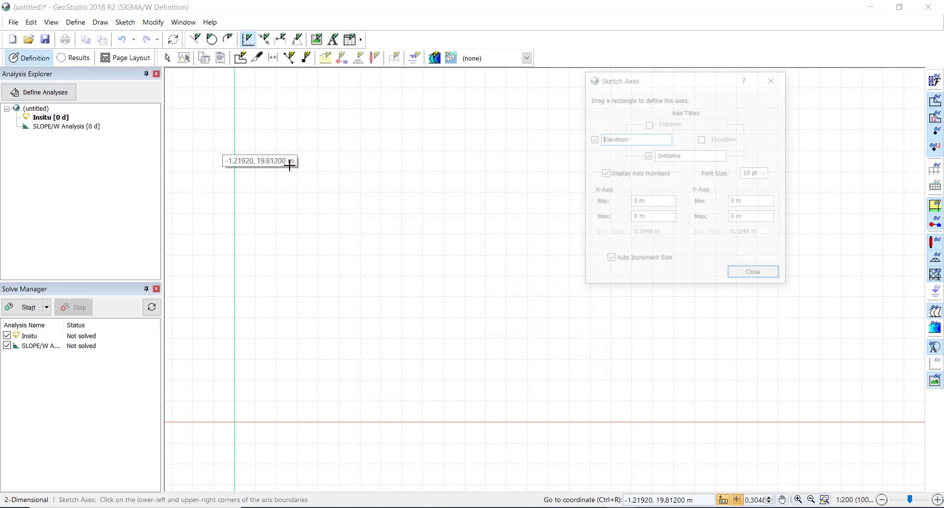
pyautogui.doubleClick(638, 202)
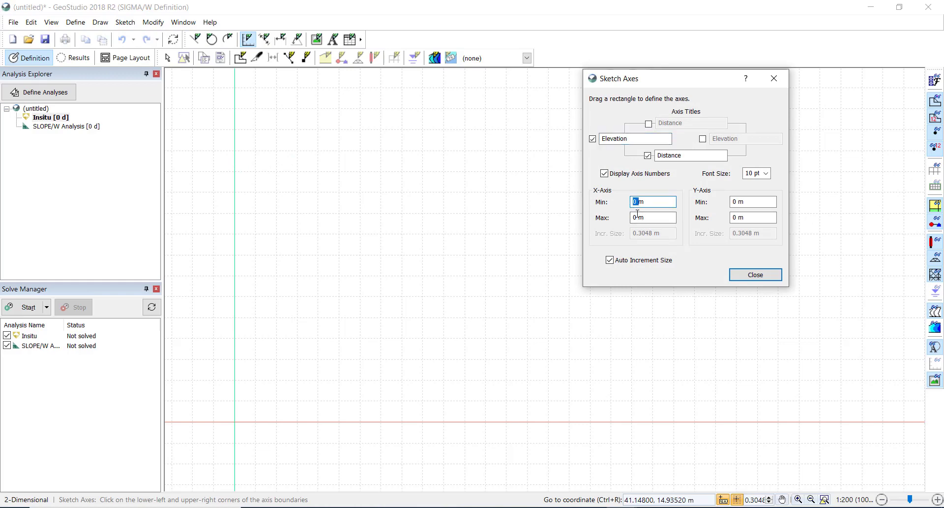
pyautogui.write('-5m')
pyautogui.doubleClick(634, 217)
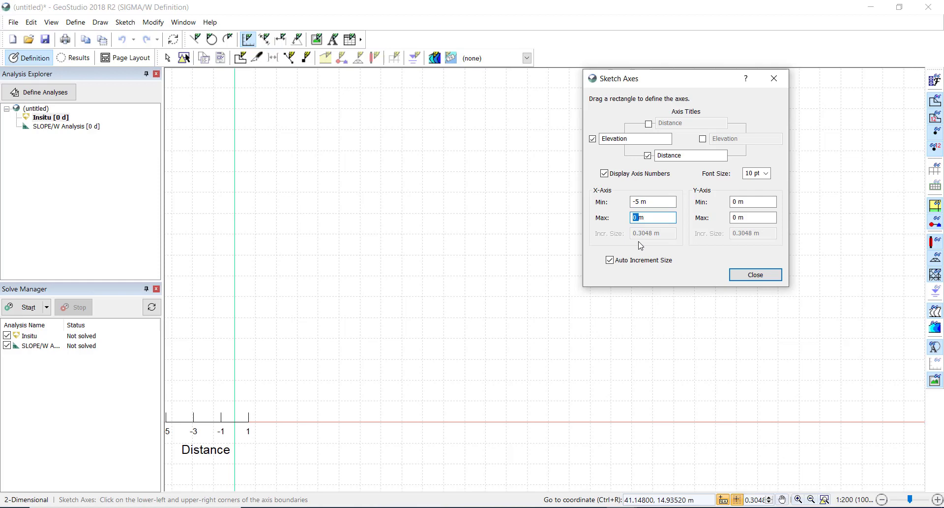
# Set the Y-axis range from -5 m to 30 m and finish sketching the axes
pyautogui.click(736, 202)
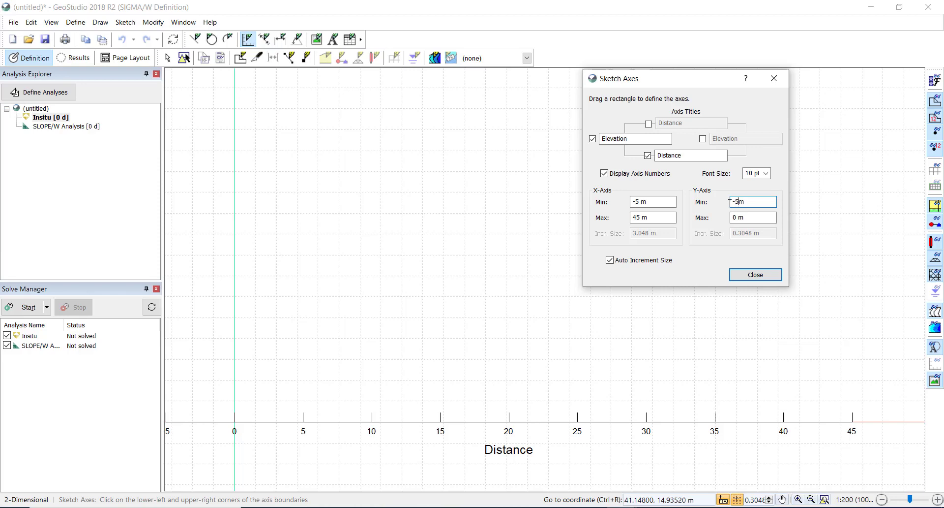
pyautogui.press('Return')
pyautogui.doubleClick(734, 217)
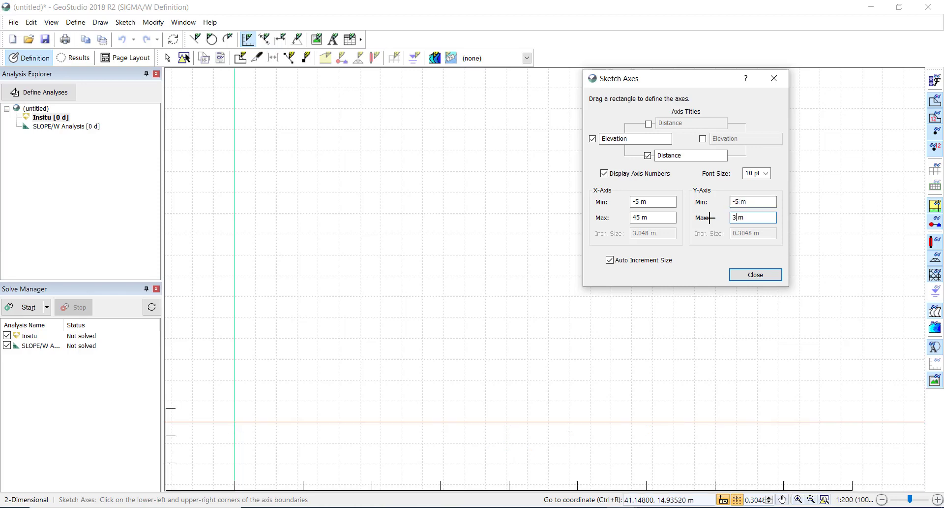
pyautogui.click(752, 275)
pyautogui.scroll(-2, 467, 302)
pyautogui.scroll(1, 417, 320)
pyautogui.scroll(2, 417, 321)
pyautogui.scroll(2, 348, 412)
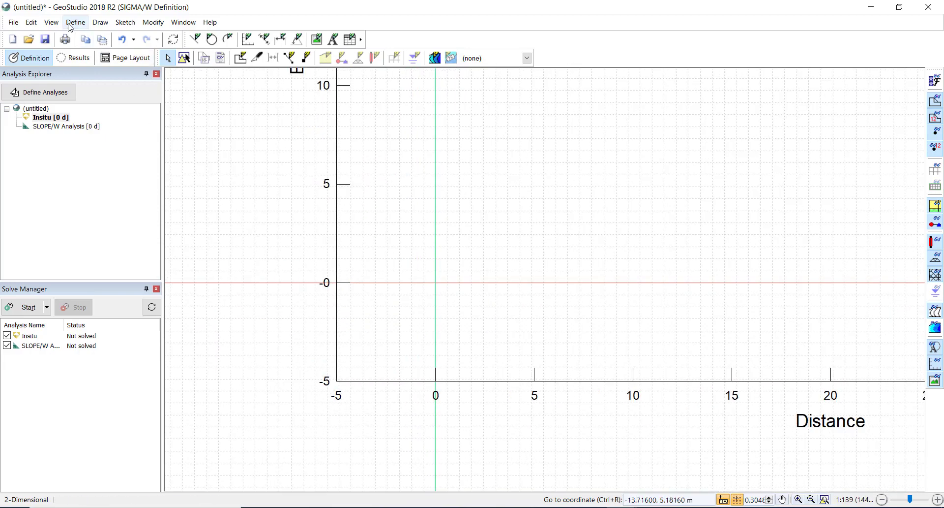
pyautogui.click(51, 23)
pyautogui.click(72, 112)
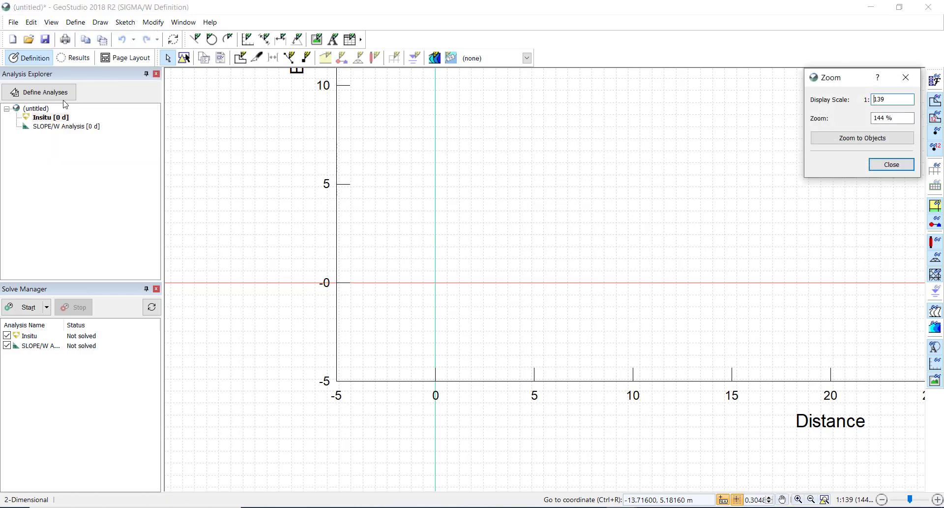
pyautogui.press('Escape')
# Set the drawing grid spacing to 1 m
pyautogui.click(52, 22)
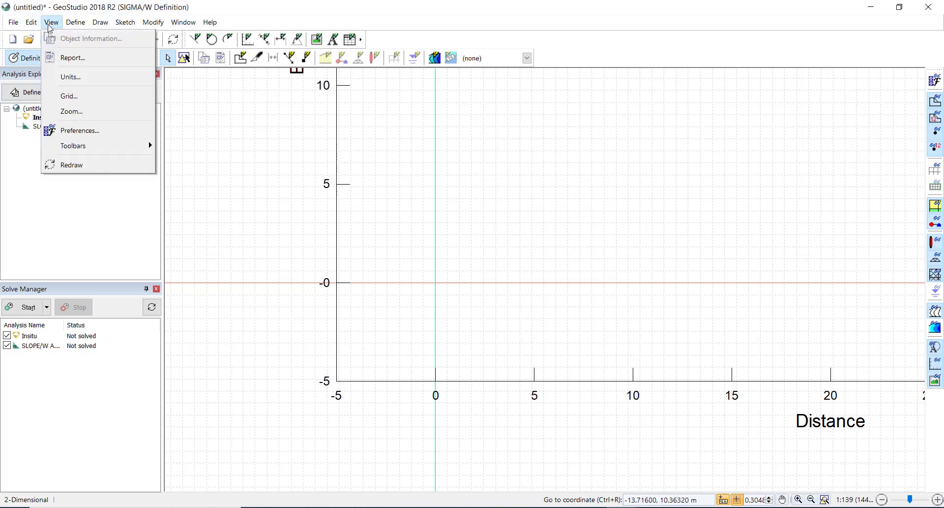
pyautogui.click(69, 96)
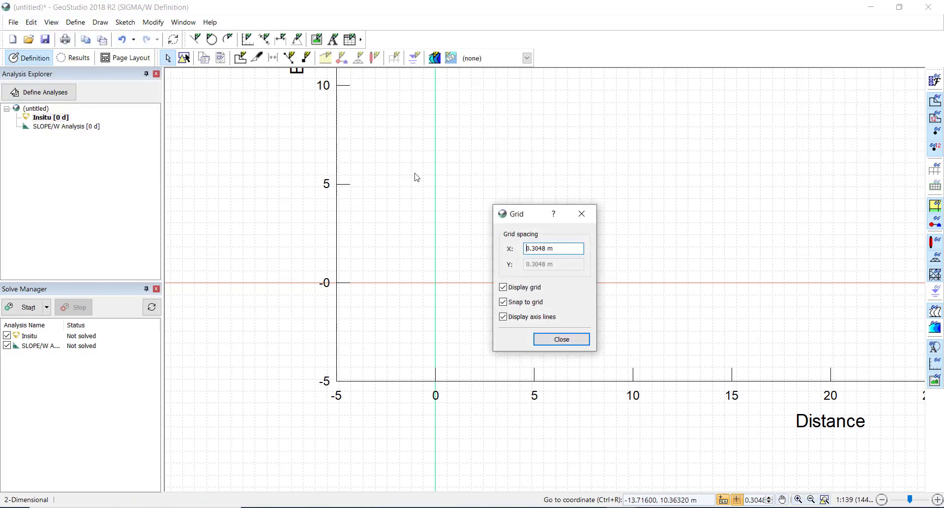
pyautogui.moveTo(555, 249); pyautogui.dragTo(494, 237)
pyautogui.write('1')
pyautogui.press('Return')
pyautogui.click(563, 341)
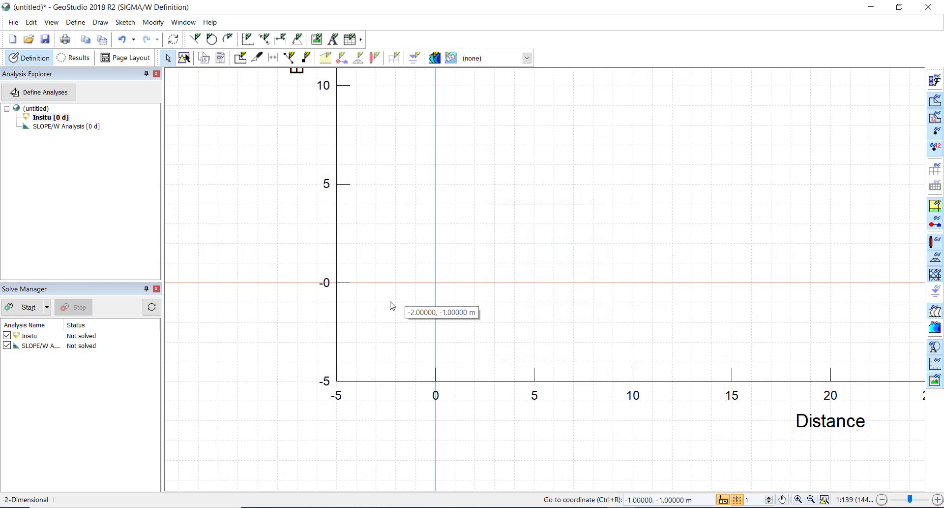
# Change the sketched axes so that both the X-axis and the Y-axis start at 0 m
pyautogui.scroll(1, 344, 327)
pyautogui.scroll(-3, 326, 333)
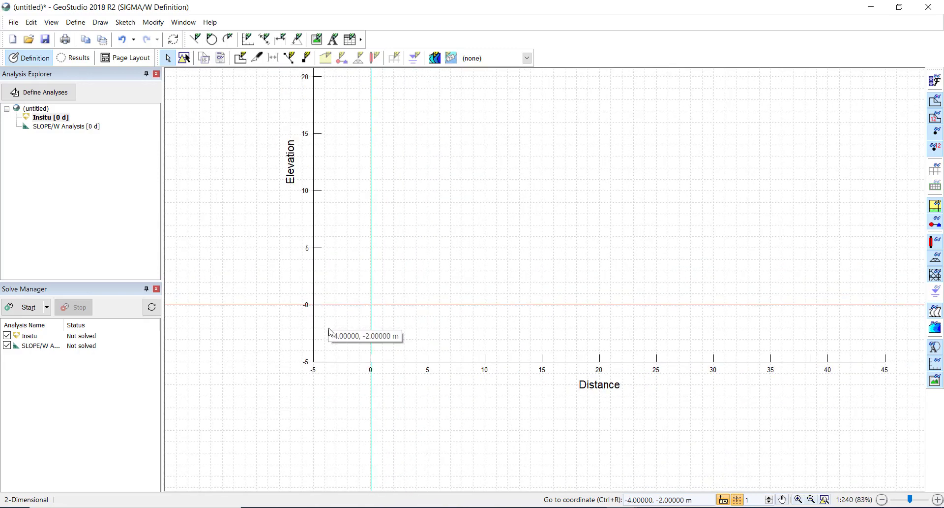
pyautogui.scroll(2, 337, 319)
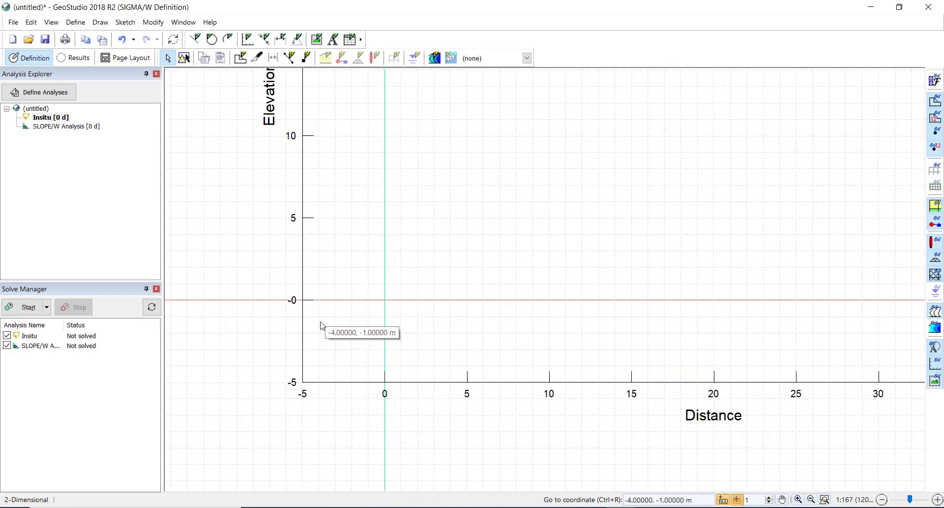
pyautogui.click(121, 22)
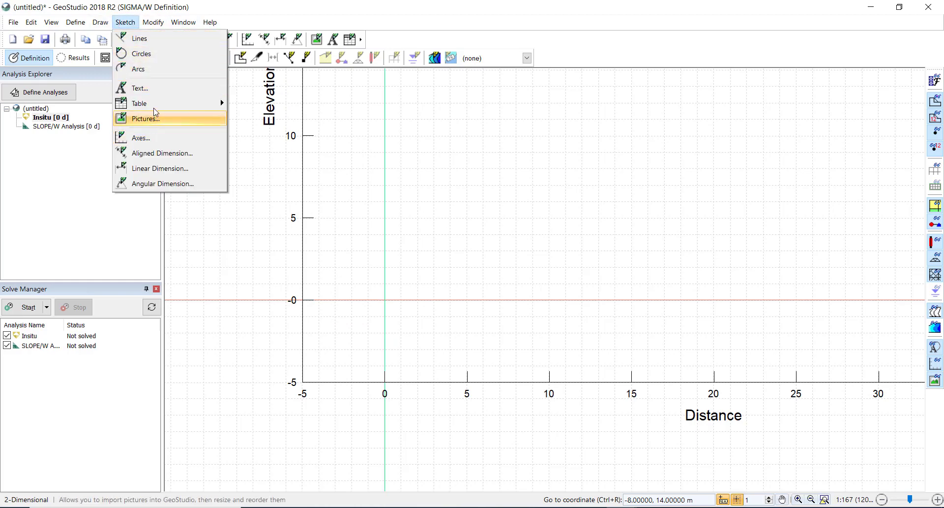
pyautogui.click(142, 138)
pyautogui.click(639, 202)
pyautogui.moveTo(638, 202); pyautogui.dragTo(633, 199)
pyautogui.moveTo(733, 201); pyautogui.dragTo(741, 203)
pyautogui.doubleClick(739, 202)
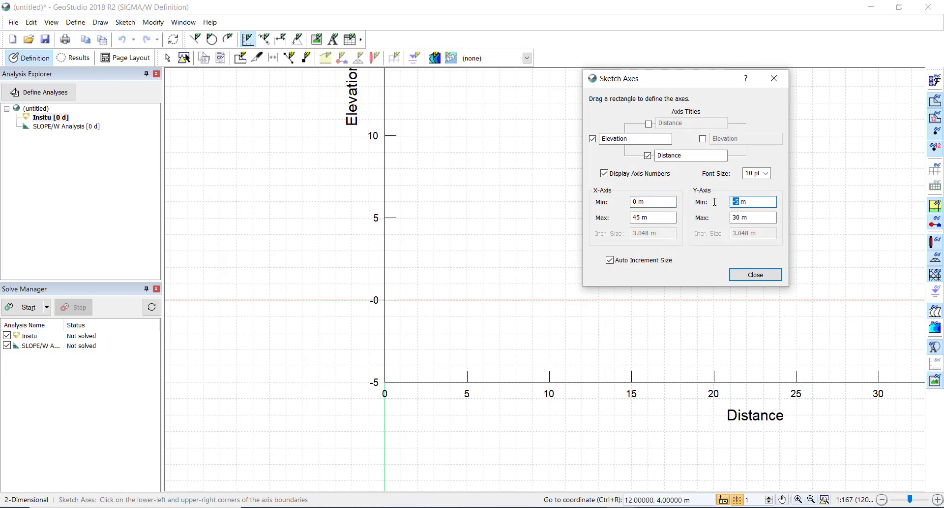
pyautogui.click(770, 274)
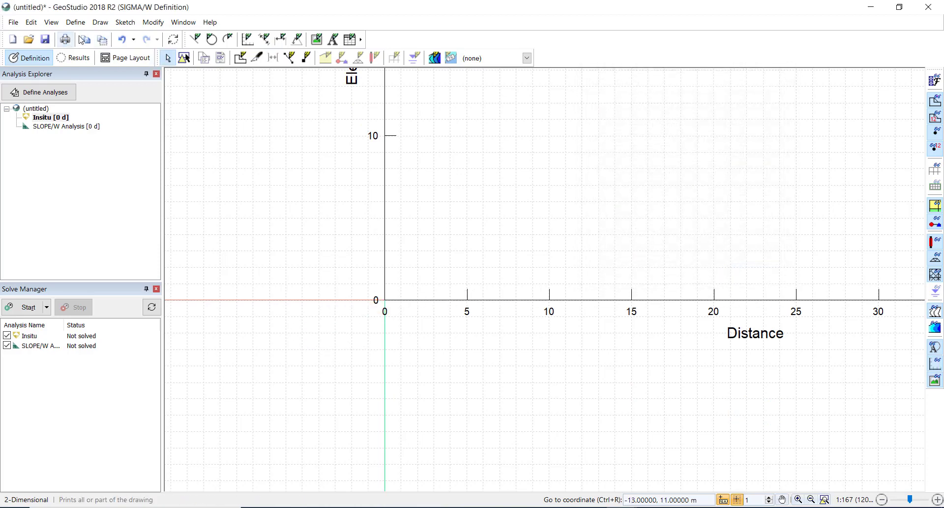
# Start a polygonal domain region at the origin and draw its base edge to (40, 0) m
pyautogui.click(100, 22)
pyautogui.click(113, 44)
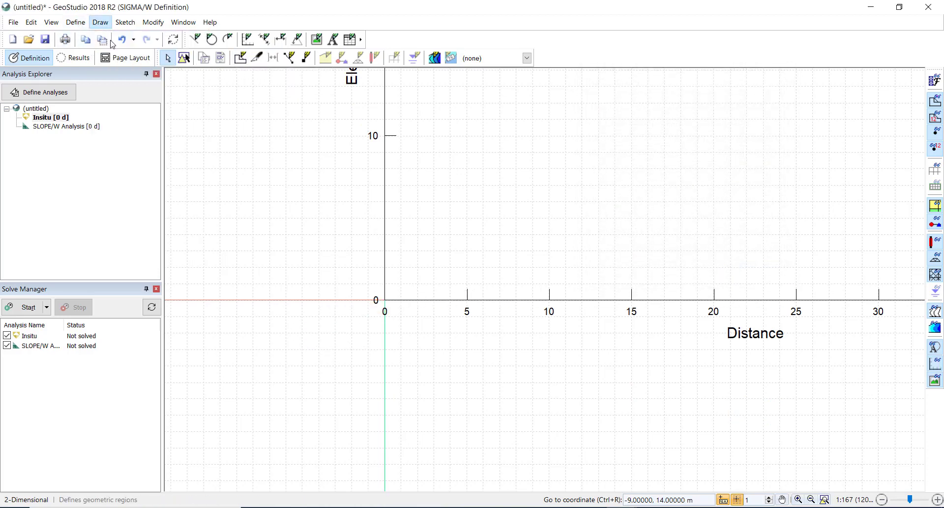
pyautogui.click(384, 300)
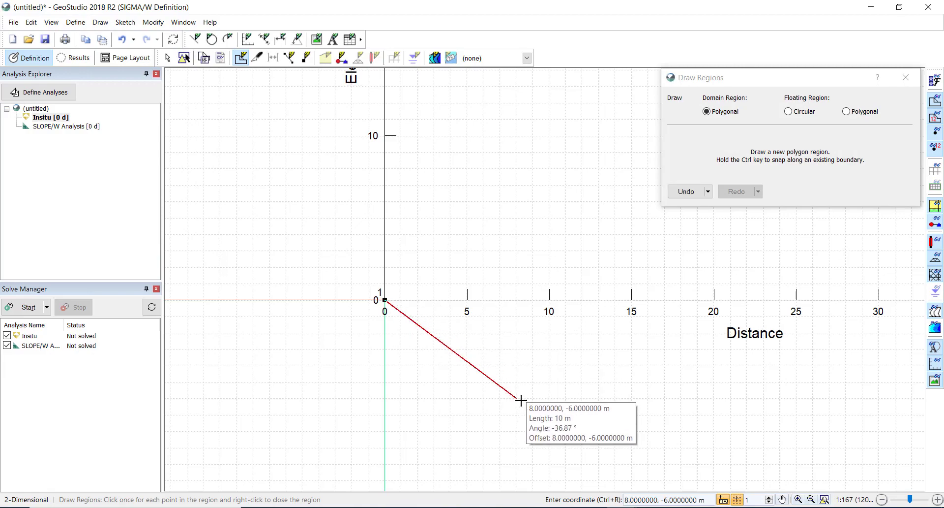
pyautogui.scroll(-3, 466, 375)
pyautogui.scroll(2, 709, 353)
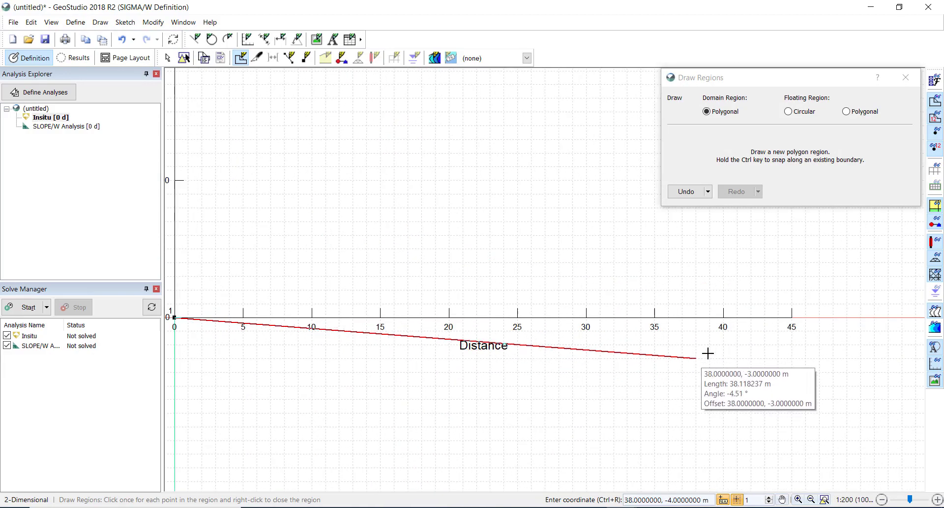
pyautogui.click(723, 317)
# Continue the slope region through (40, 15), (25, 15), (15, 20) and (0, 20) m, close it at the origin and finish drawing
pyautogui.scroll(-1, 723, 301)
pyautogui.scroll(3, 723, 310)
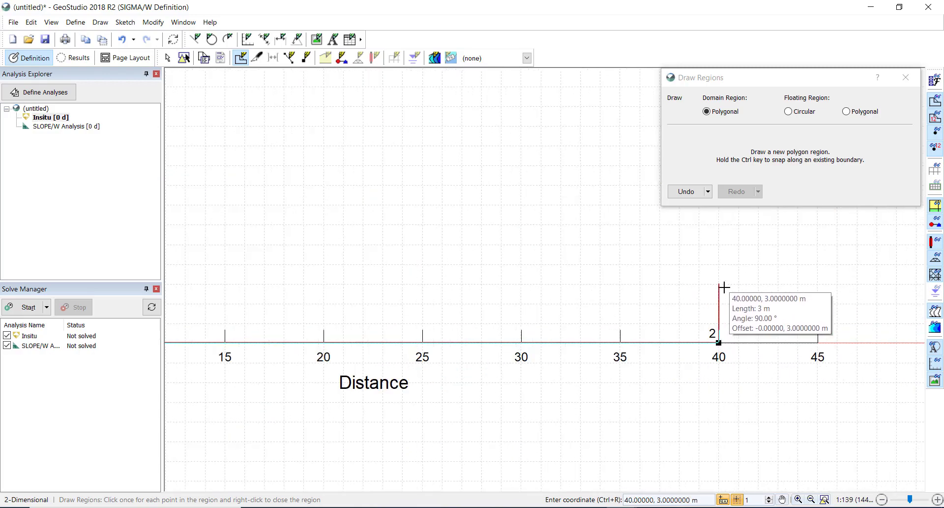
pyautogui.scroll(-5, 710, 344)
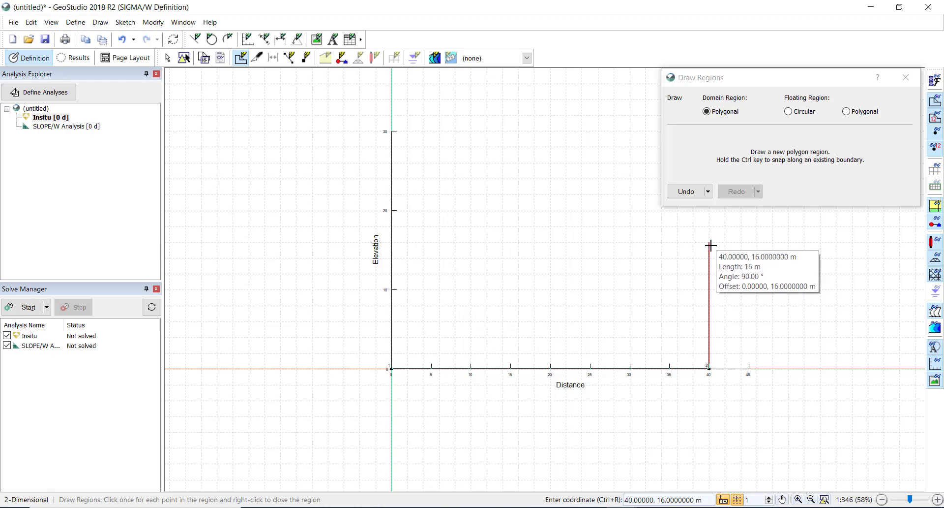
pyautogui.click(710, 249)
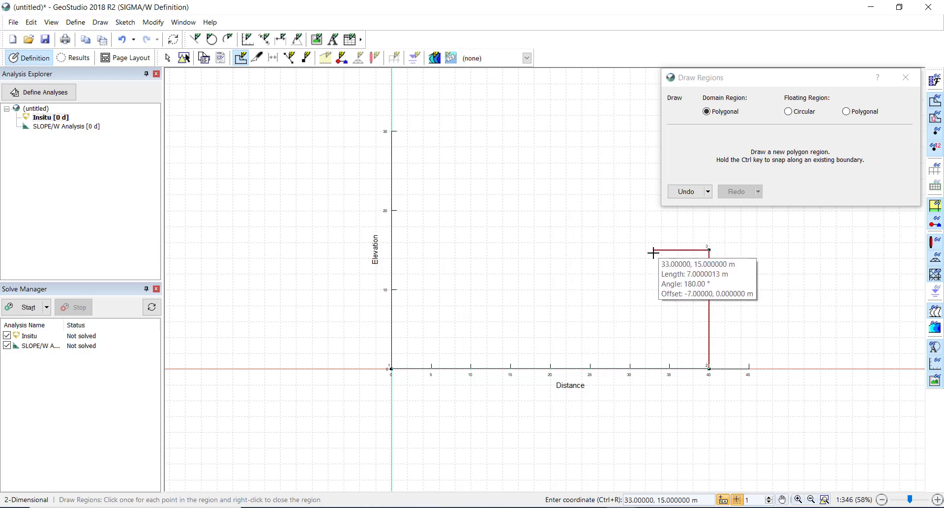
pyautogui.click(589, 249)
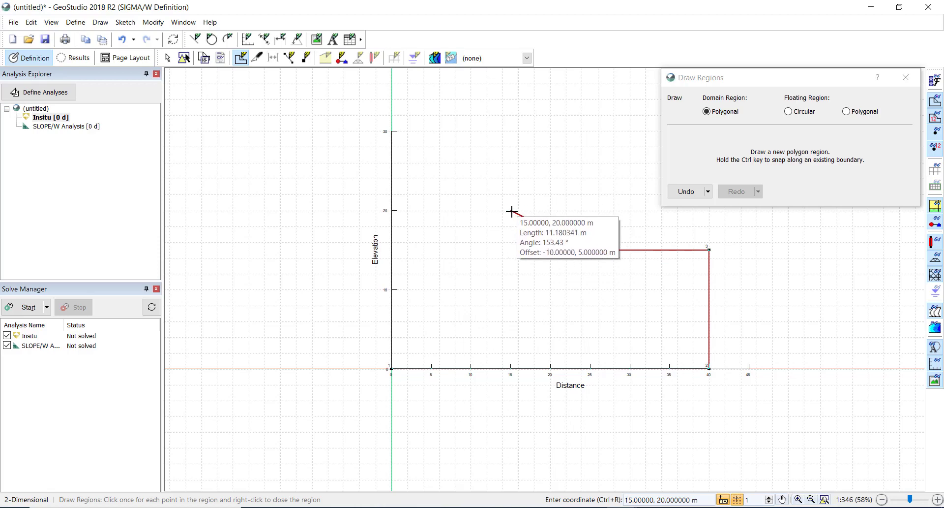
pyautogui.click(512, 212)
pyautogui.click(392, 211)
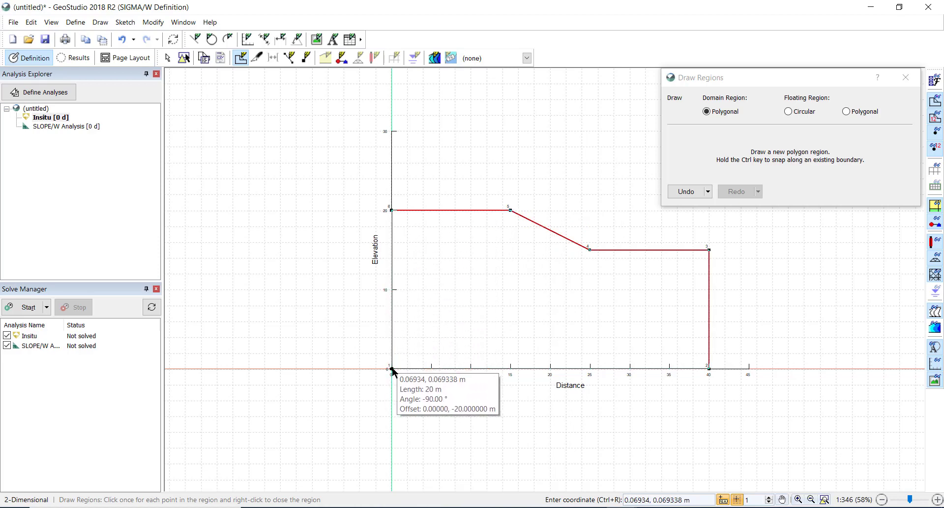
pyautogui.click(391, 368)
pyautogui.click(906, 77)
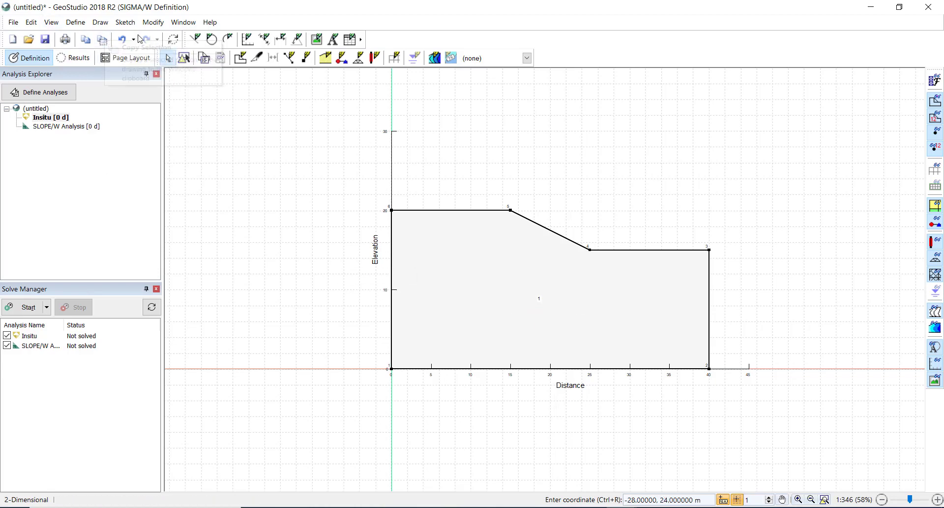
# Define a new material and name it Sand
pyautogui.click(97, 24)
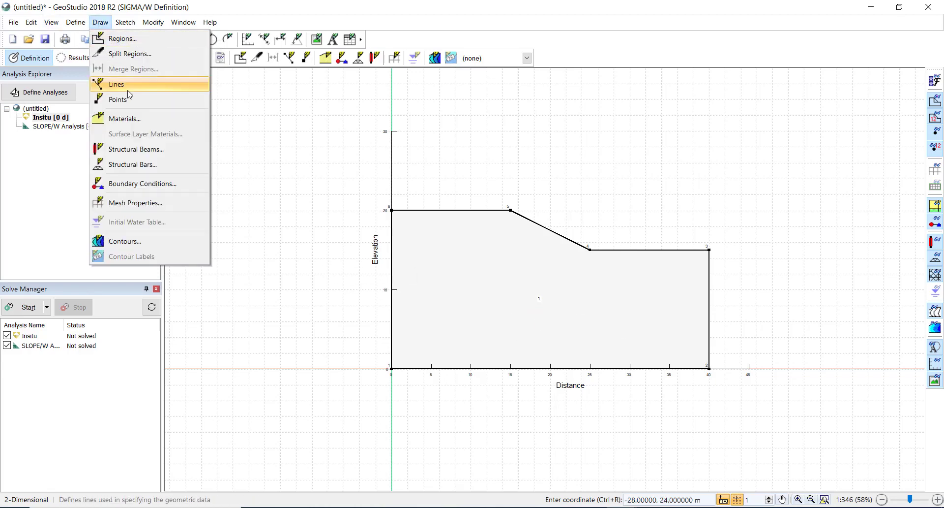
pyautogui.moveTo(75, 24)
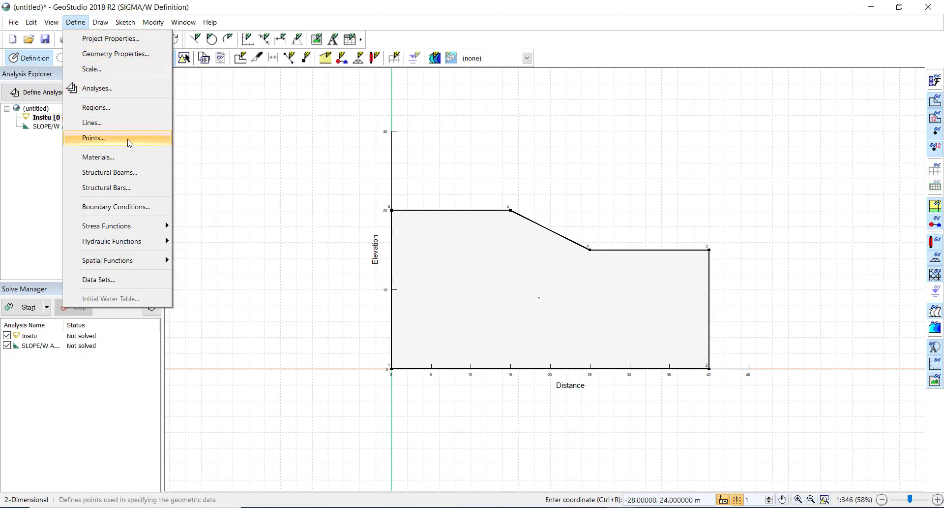
pyautogui.click(101, 157)
pyautogui.click(894, 66)
pyautogui.click(878, 81)
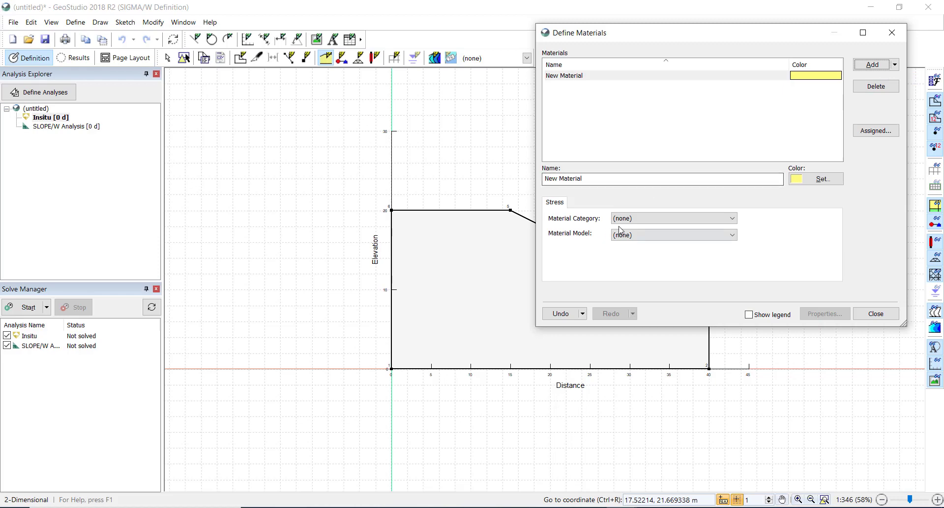
pyautogui.click(566, 179)
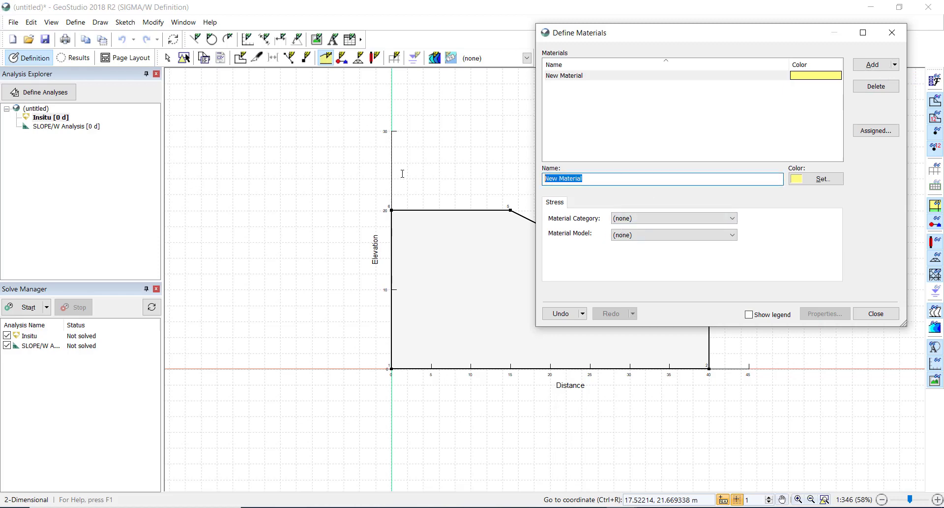
pyautogui.write('Sand')
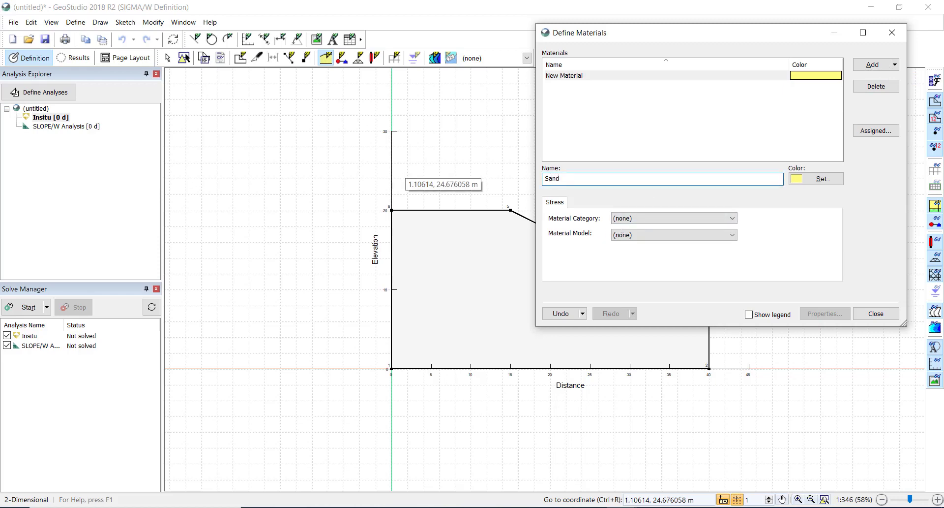
# Try the Effective Parameters w/ PWP Change category for Sand and review its available material models
pyautogui.click(652, 220)
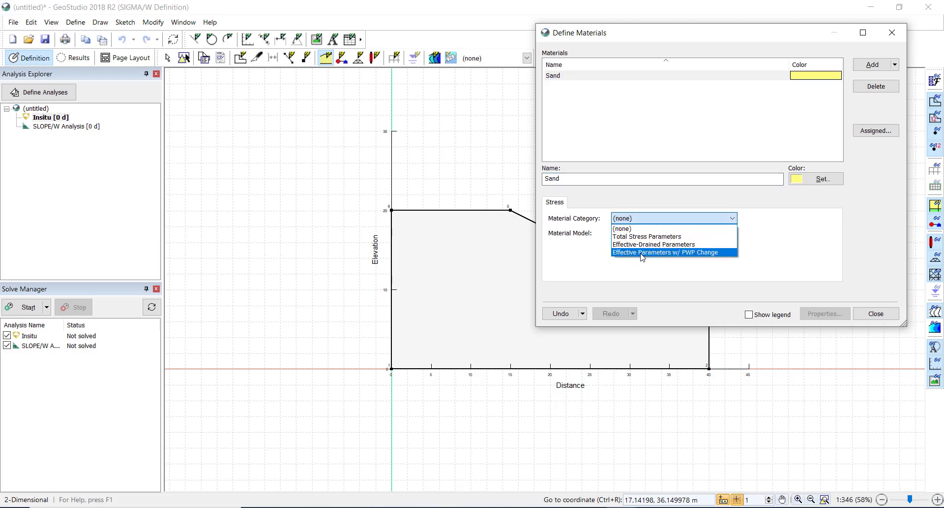
pyautogui.click(641, 252)
pyautogui.click(643, 212)
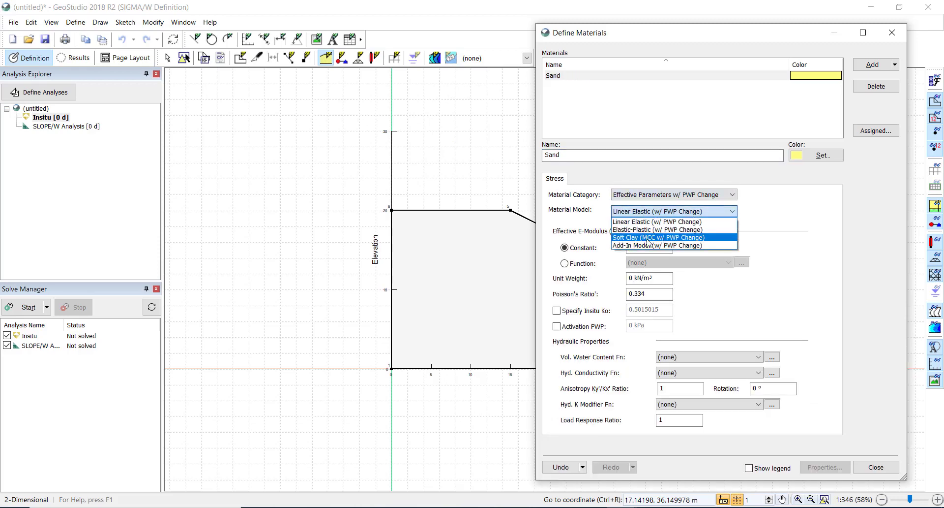
pyautogui.click(644, 202)
# Give Sand the Elastic-Plastic material model and set its material category to Effective-Drained Parameters
pyautogui.click(668, 195)
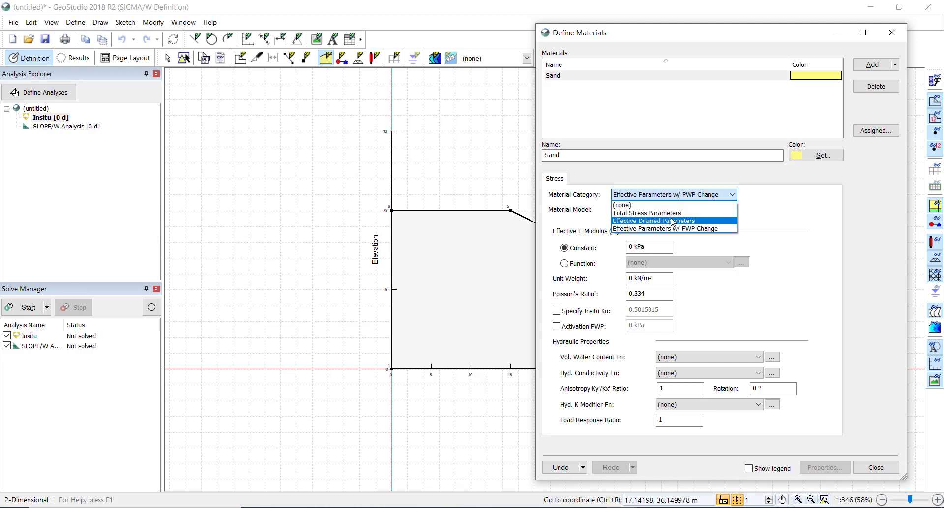
pyautogui.click(673, 213)
pyautogui.click(673, 211)
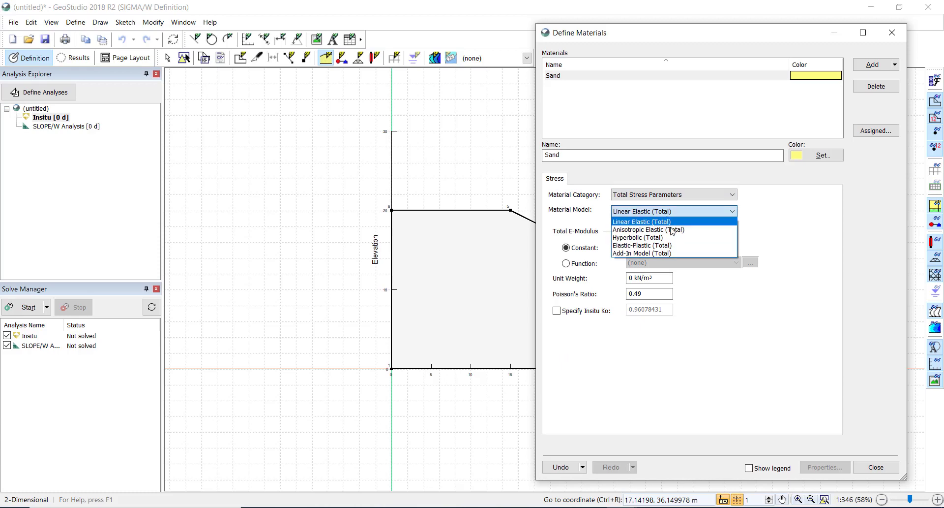
pyautogui.click(674, 245)
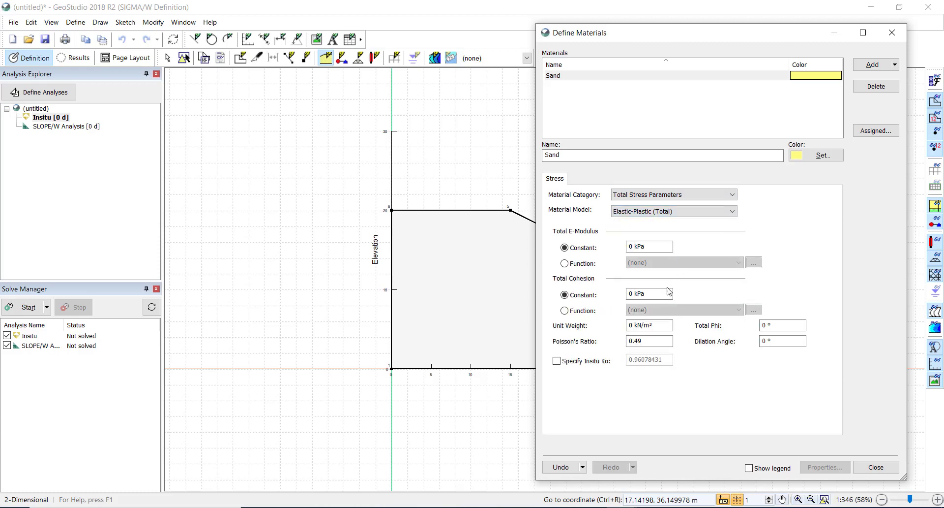
pyautogui.click(645, 196)
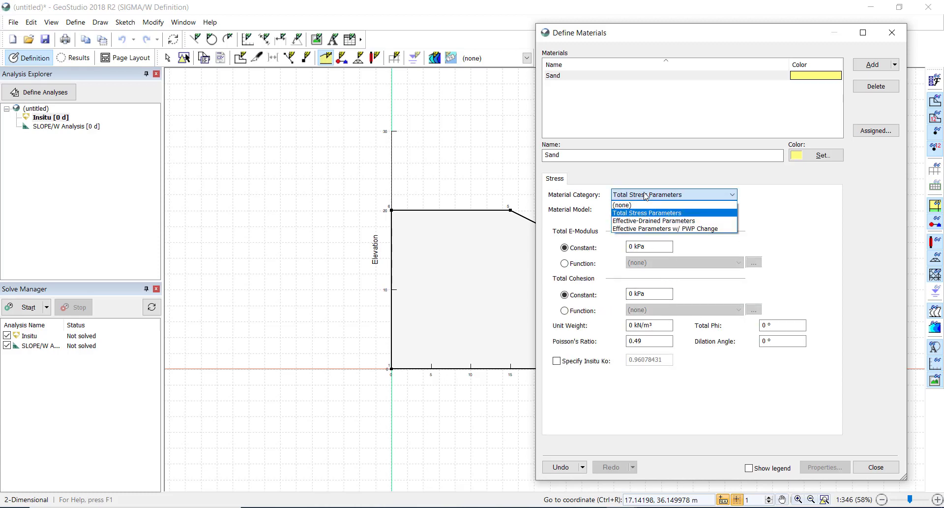
pyautogui.click(643, 225)
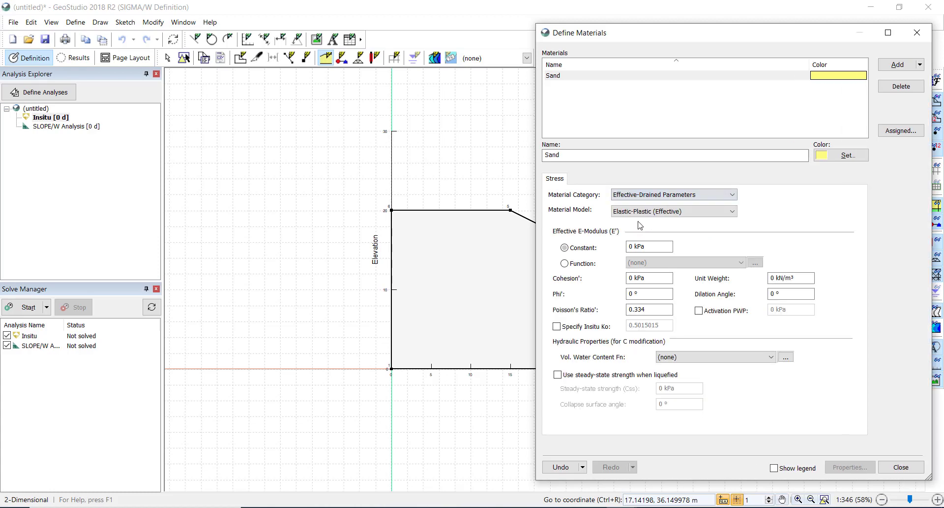
# Set Sand's constant effective E-modulus to 40,000 kPa and its effective friction angle Phi' to 32°
pyautogui.doubleClick(632, 247)
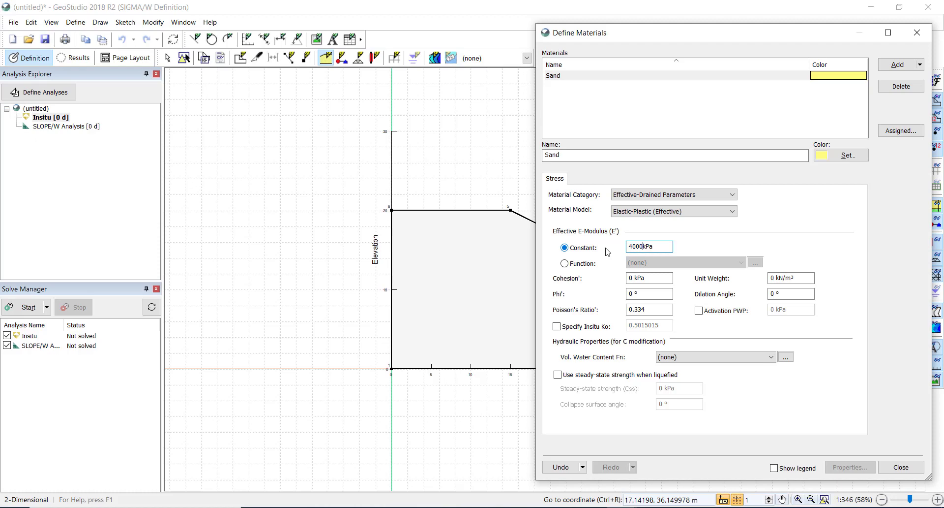
pyautogui.click(637, 277)
pyautogui.click(636, 279)
pyautogui.doubleClick(631, 293)
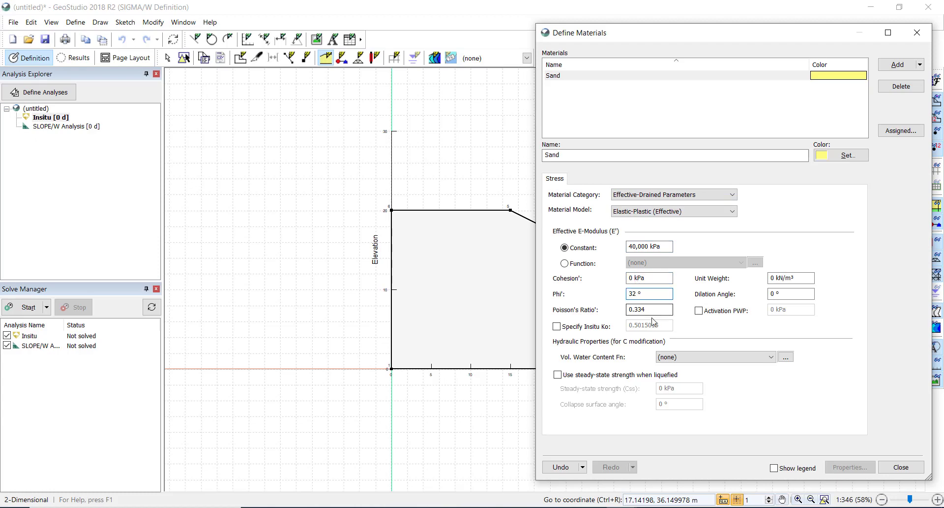
# Set Sand's Poisson's ratio to 0.3, unit weight to 19 kN/m³ and dilation angle to 2°
pyautogui.moveTo(646, 309); pyautogui.dragTo(641, 310)
pyautogui.click(787, 293)
pyautogui.doubleClick(772, 278)
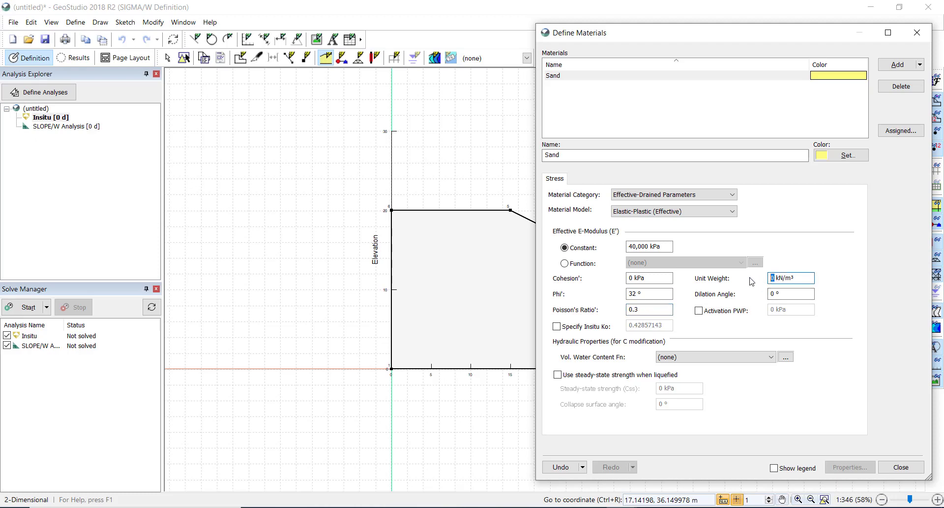
pyautogui.click(771, 293)
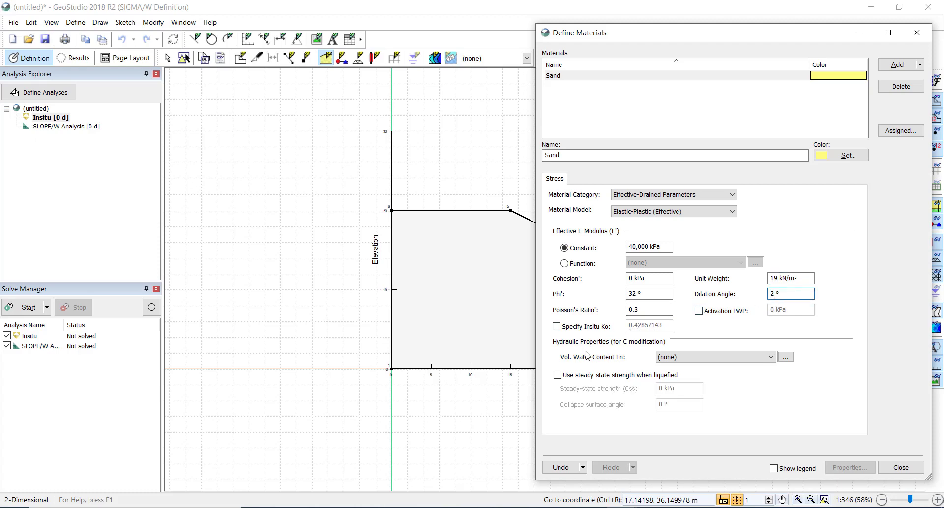
# Try specifying an insitu Ko for Sand and turn the option back off
pyautogui.click(579, 331)
pyautogui.click(653, 327)
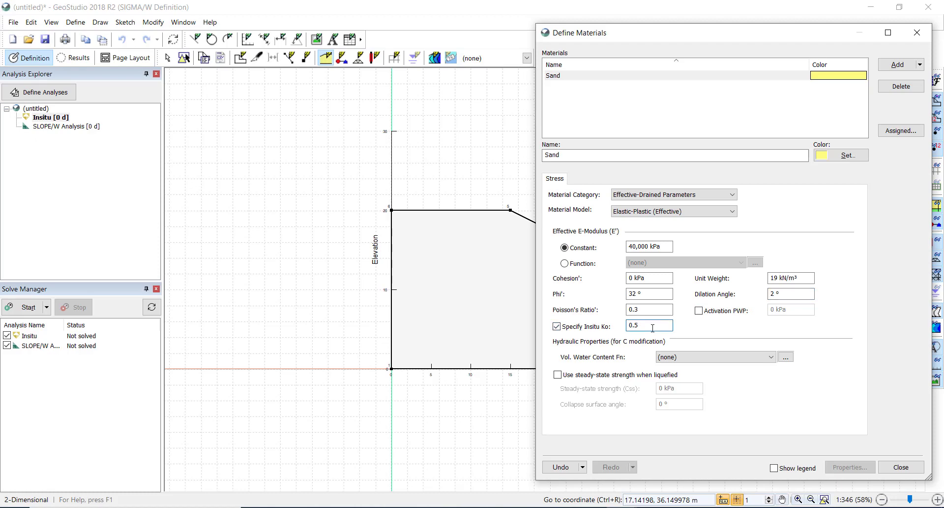
pyautogui.click(566, 329)
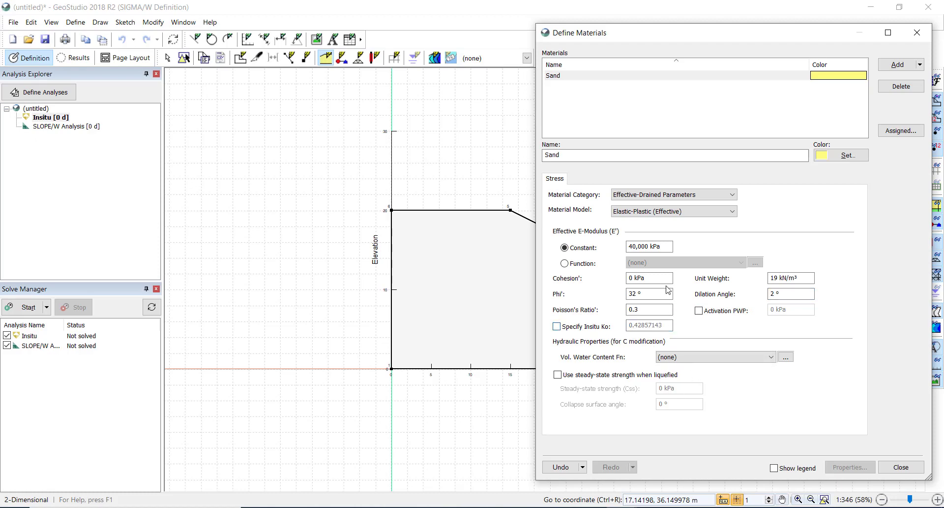
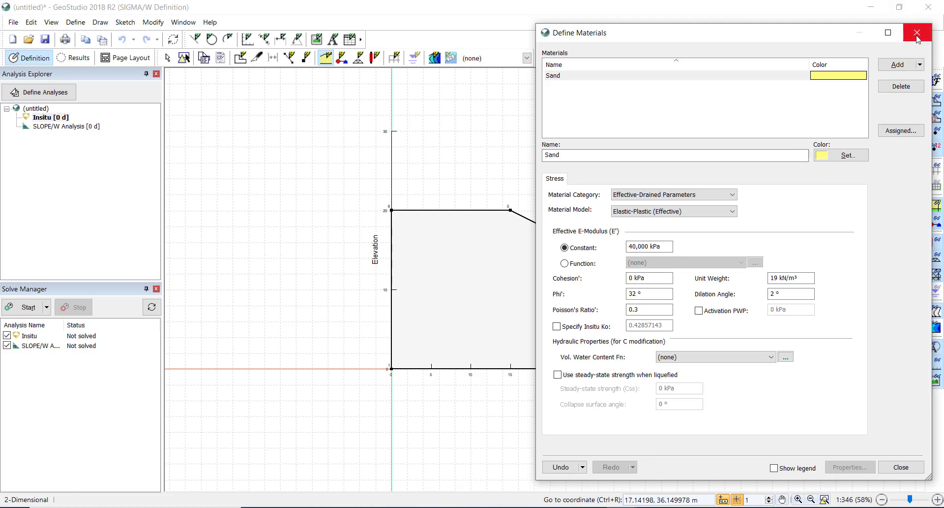
# Finish the material definition and assign Sand to the slope region in the Insitu analysis
pyautogui.click(918, 35)
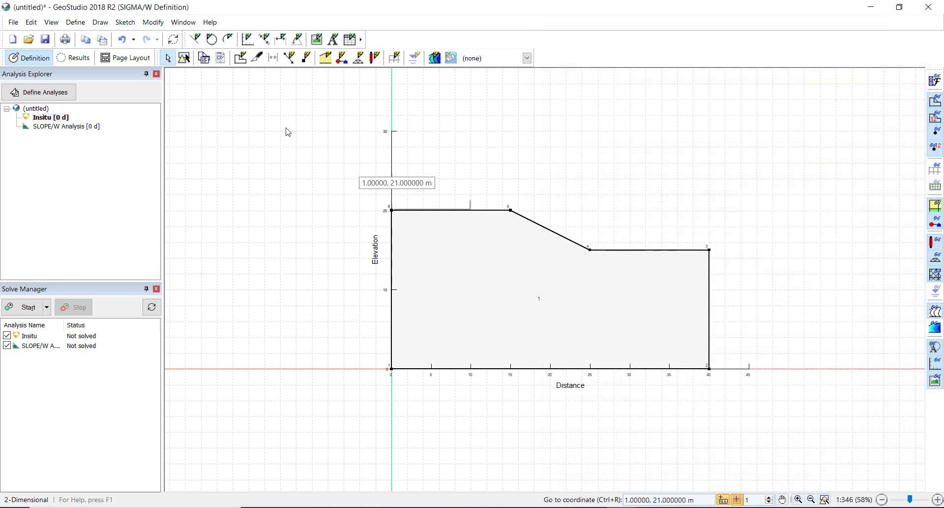
pyautogui.click(75, 23)
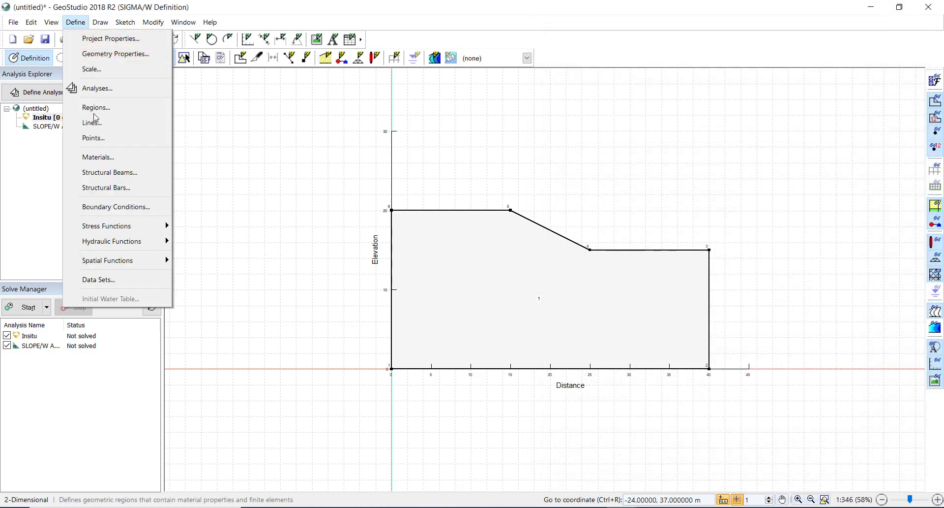
pyautogui.moveTo(117, 26)
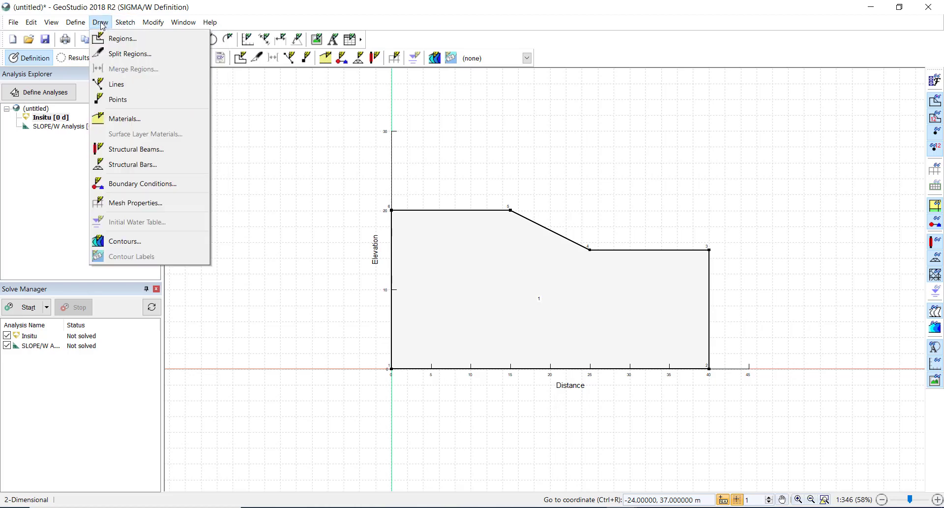
pyautogui.click(123, 116)
pyautogui.click(487, 296)
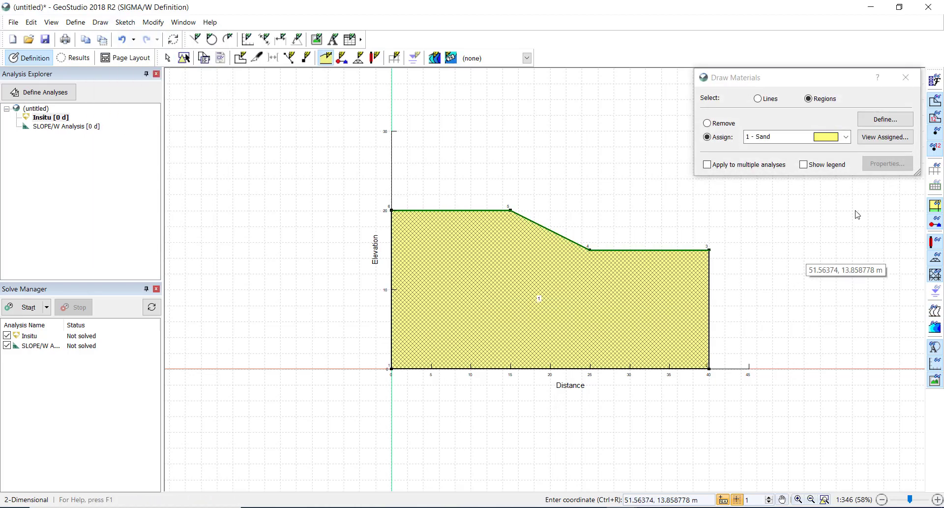
pyautogui.click(906, 78)
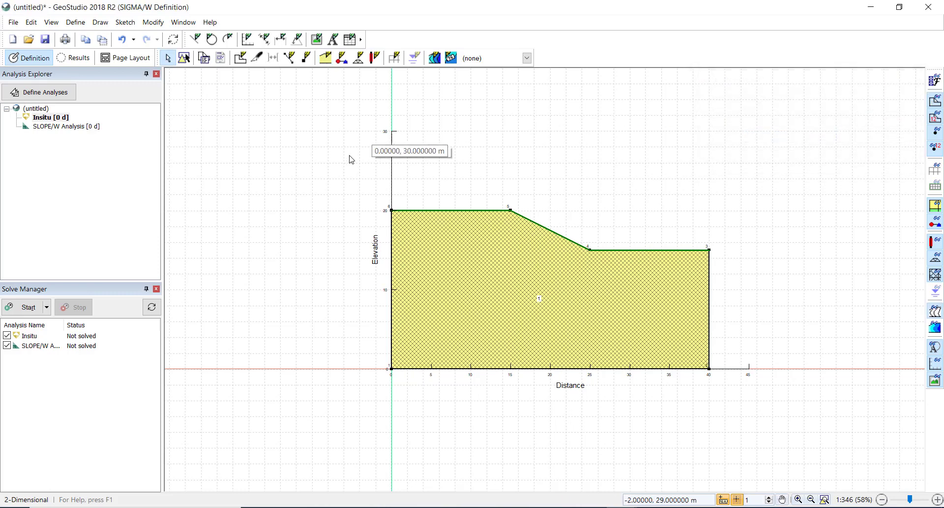
# Assign Fixed X boundary conditions to both vertical sides of the region and Fixed X/Y to its base
pyautogui.click(341, 58)
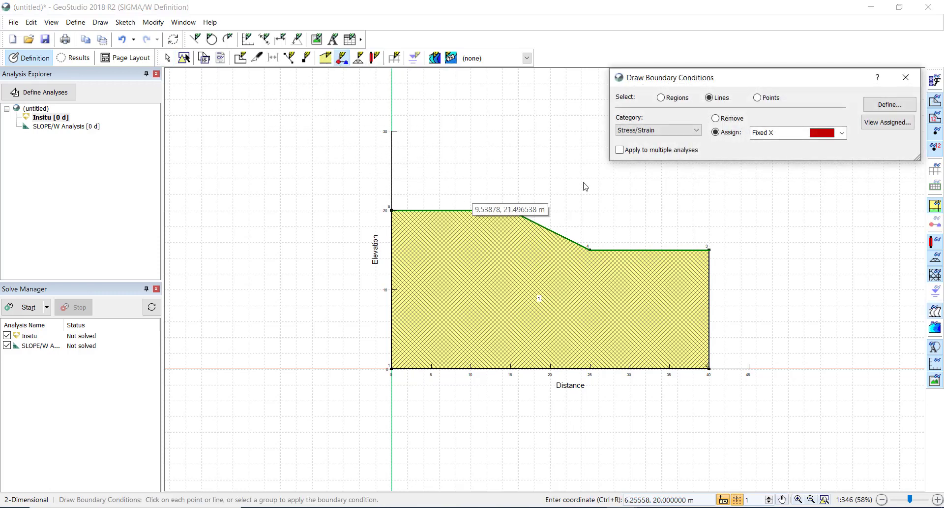
pyautogui.click(393, 234)
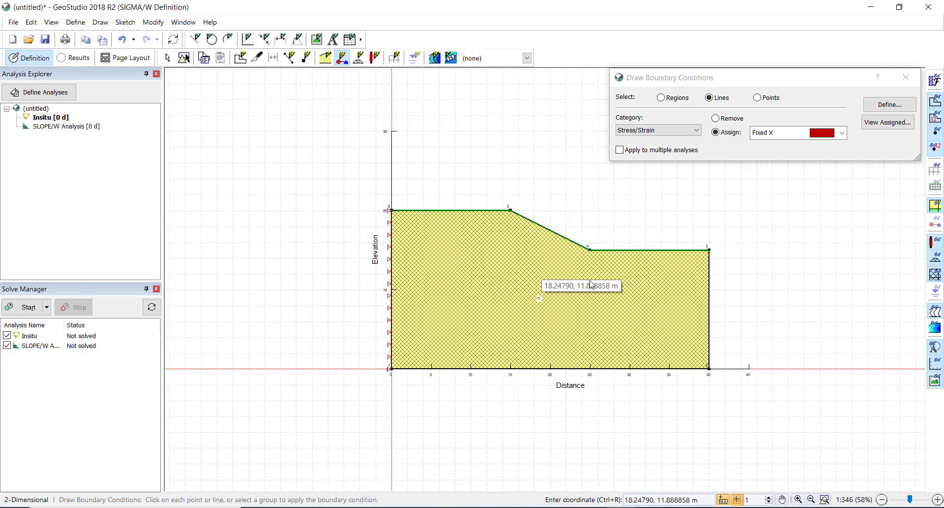
pyautogui.click(710, 292)
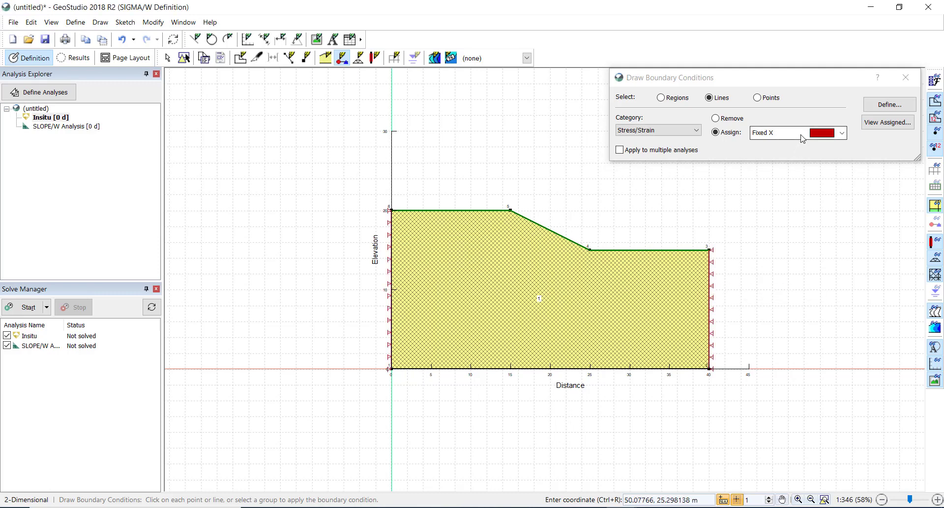
pyautogui.click(842, 132)
pyautogui.click(773, 163)
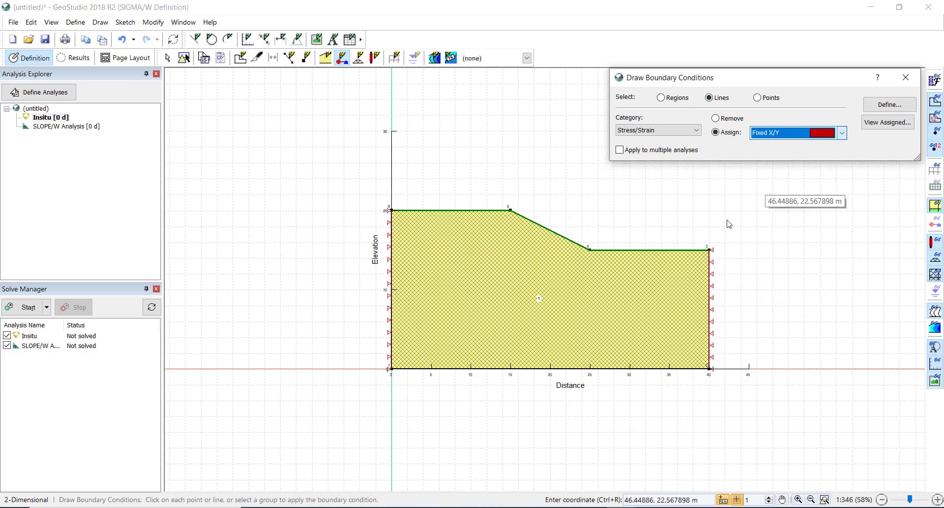
pyautogui.click(617, 368)
pyautogui.click(906, 77)
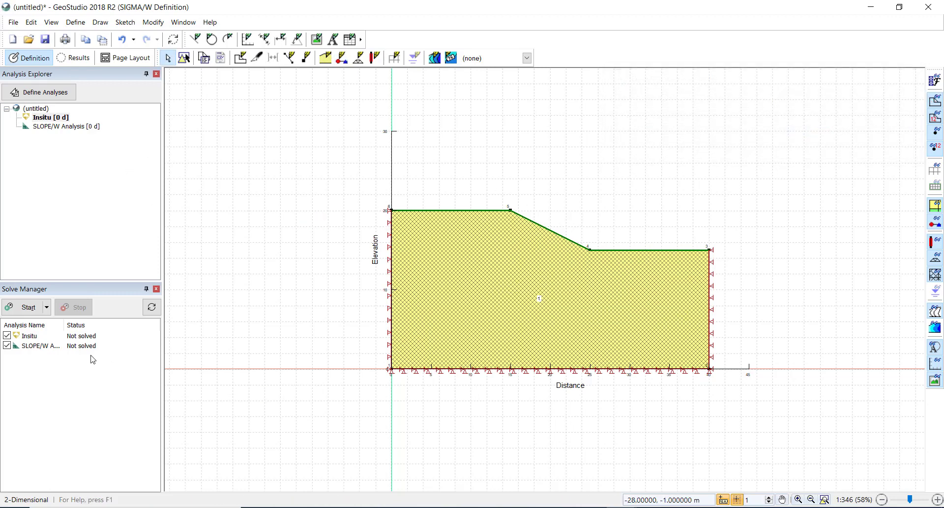
# Switch to the SLOPE/W analysis and assign Sand to the slope region there
pyautogui.click(51, 346)
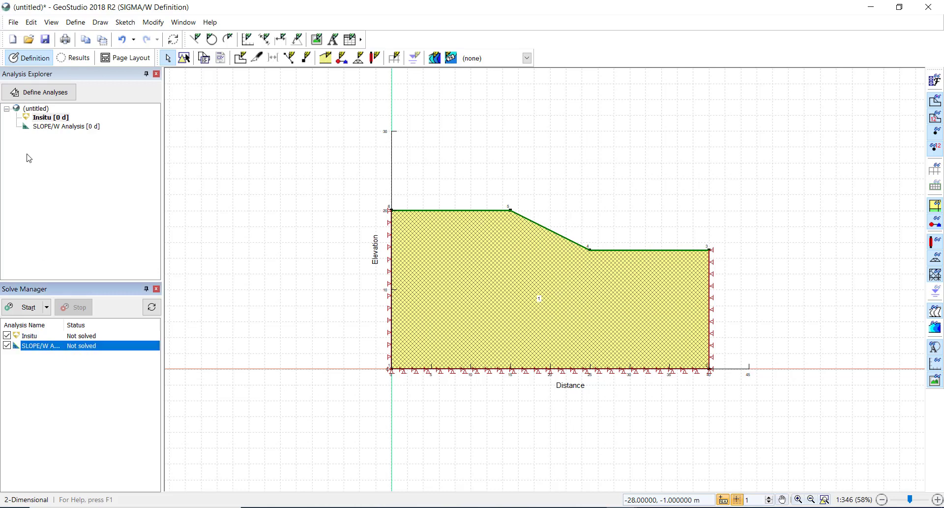
pyautogui.click(59, 126)
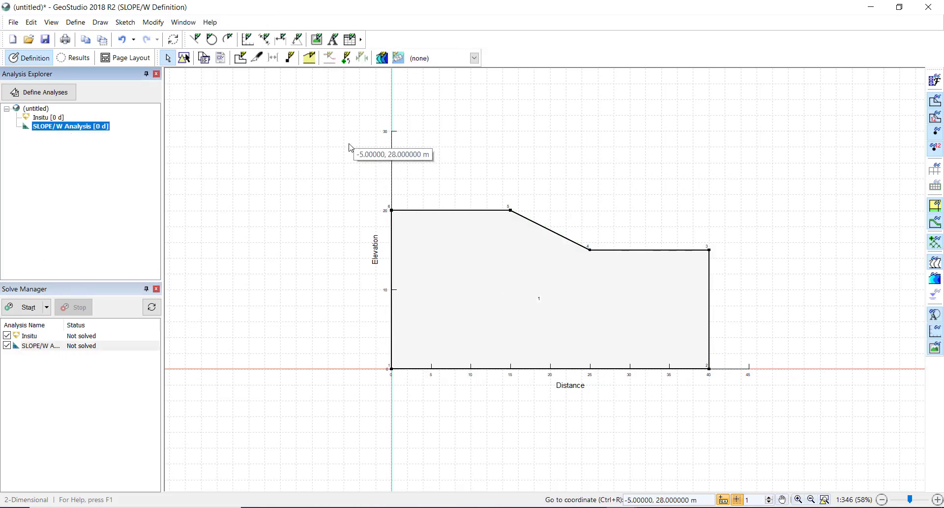
pyautogui.click(75, 23)
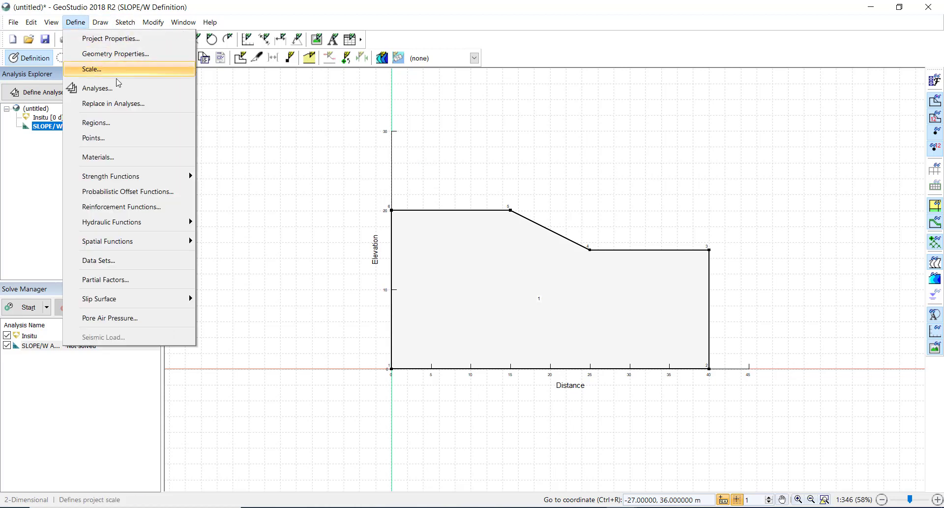
pyautogui.press('Escape')
pyautogui.click(123, 22)
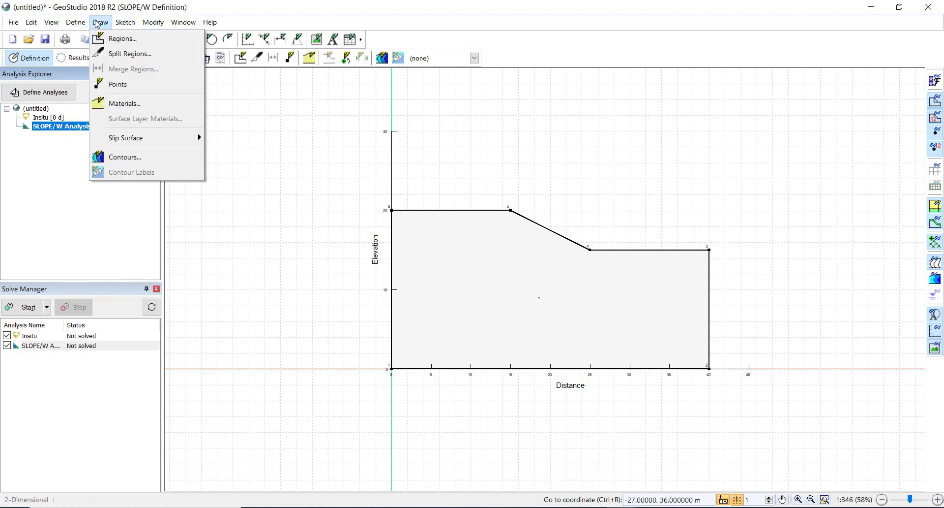
pyautogui.moveTo(76, 22)
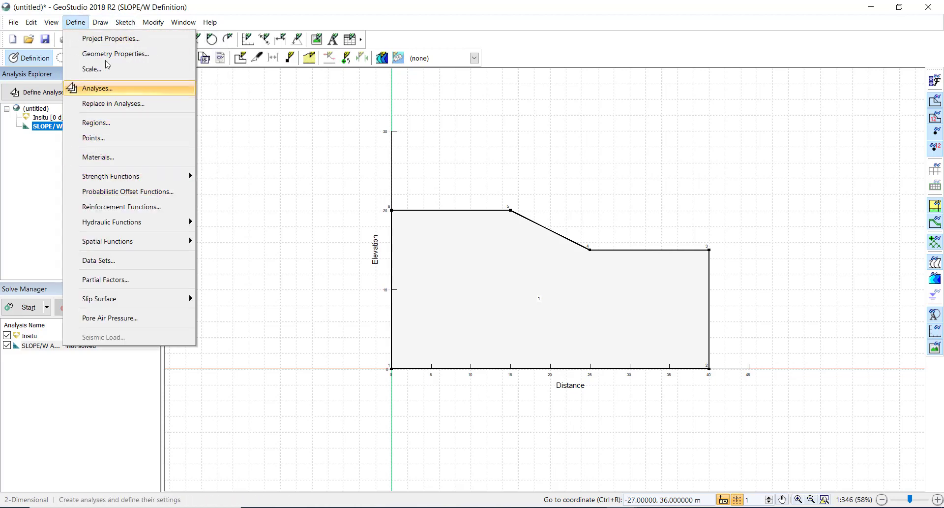
pyautogui.click(118, 102)
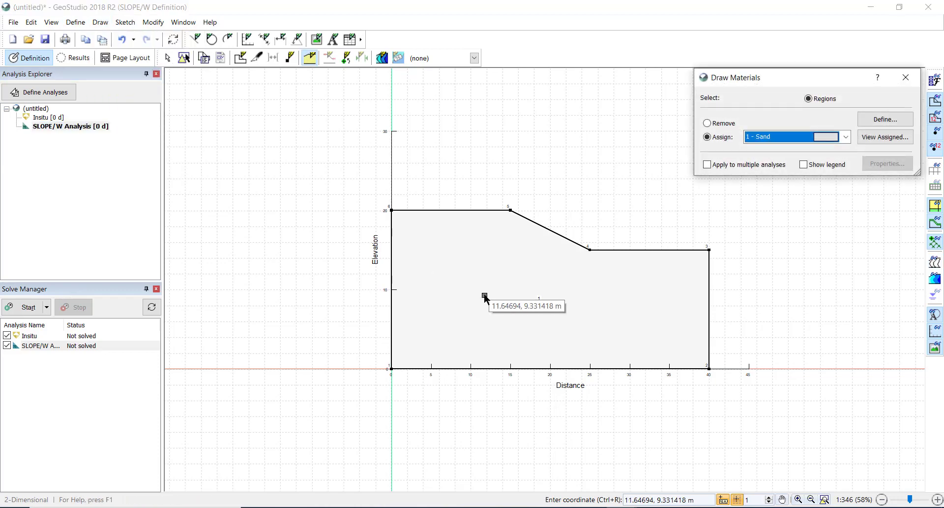
pyautogui.click(483, 297)
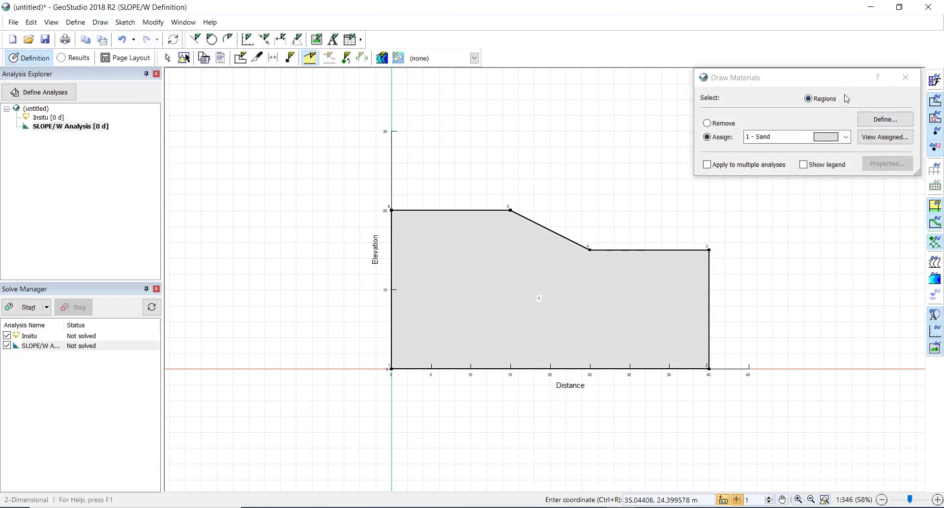
# Give Sand the Mohr-Coulomb slope stability model and finish the material assignment
pyautogui.click(883, 119)
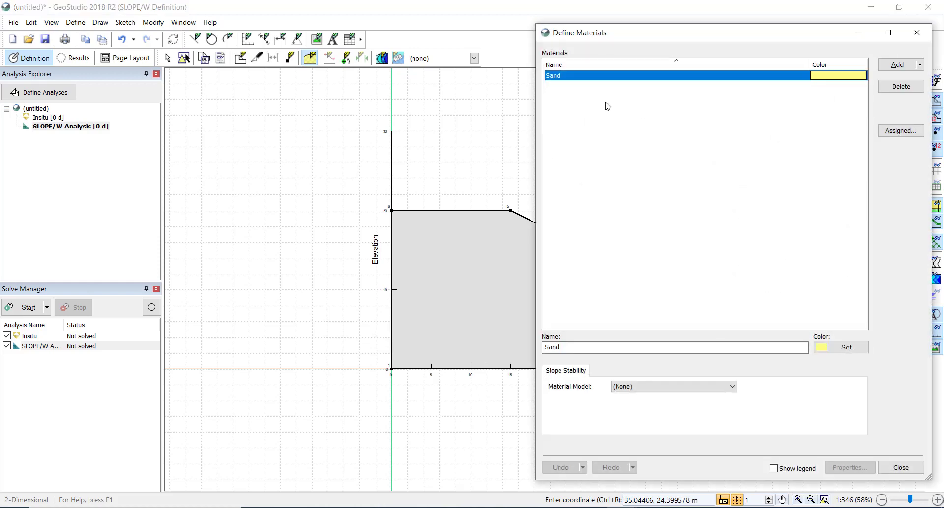
pyautogui.click(640, 386)
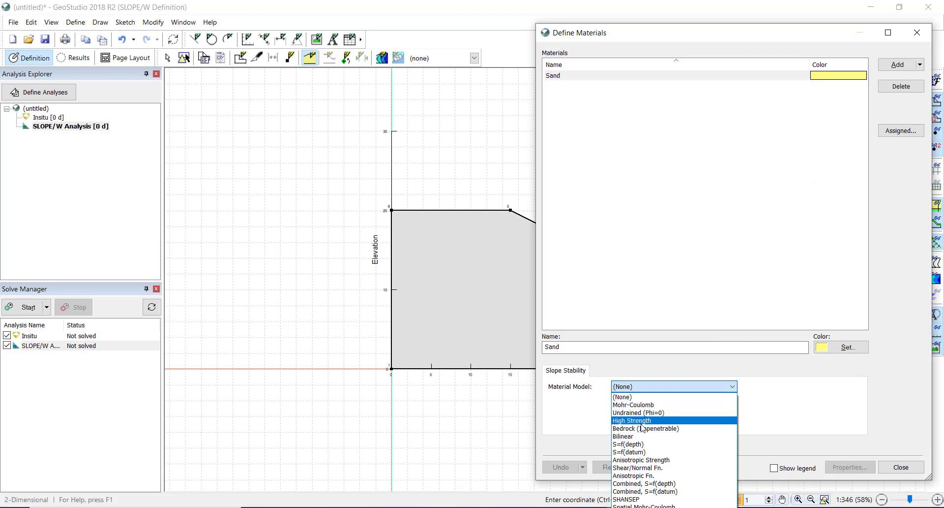
pyautogui.click(646, 405)
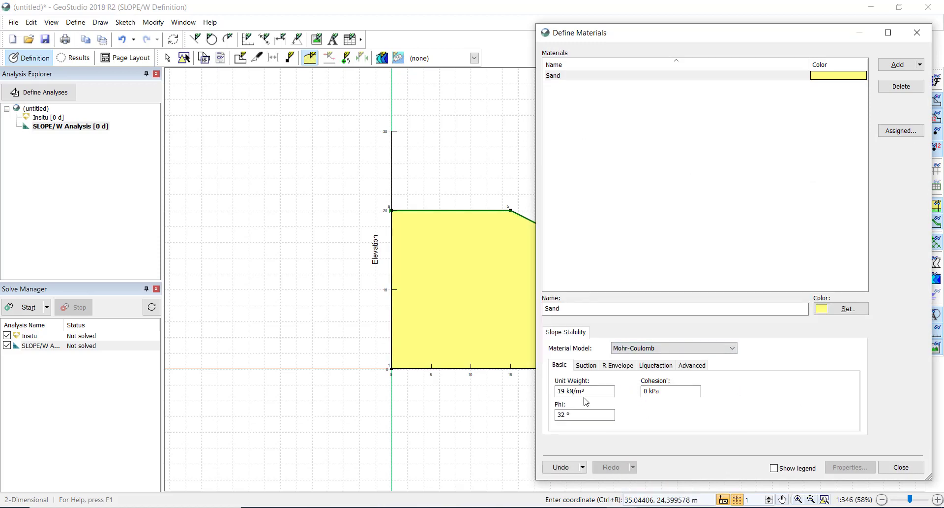
pyautogui.click(911, 467)
pyautogui.click(907, 78)
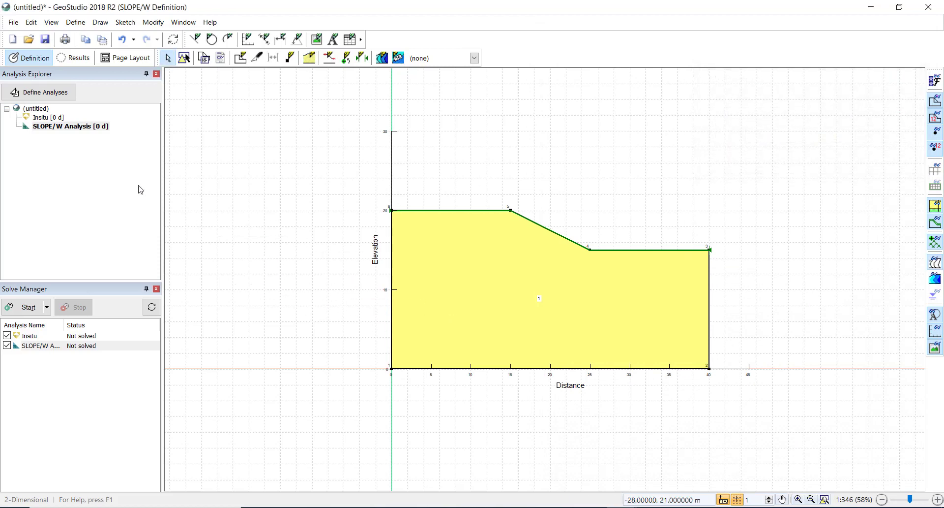
# Draw the slip surface entry range along the crest from X 0 to 15 m and the exit range from the toe to the region's far edge
pyautogui.click(330, 58)
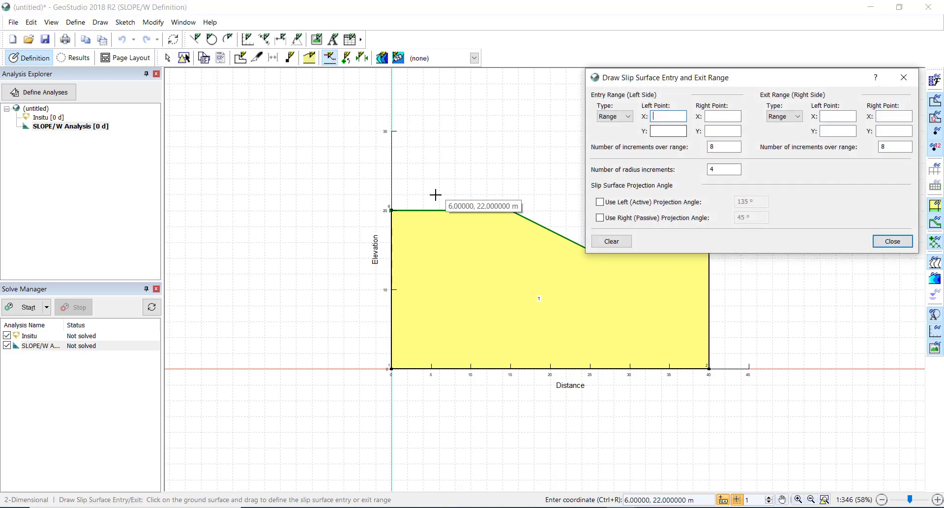
pyautogui.scroll(2, 352, 246)
pyautogui.moveTo(345, 238); pyautogui.dragTo(355, 238)
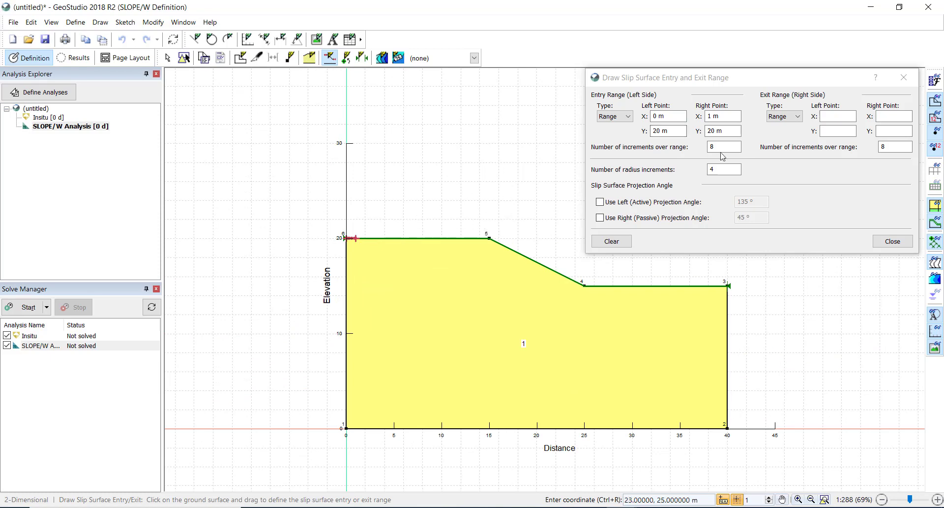
pyautogui.moveTo(345, 238); pyautogui.dragTo(500, 236)
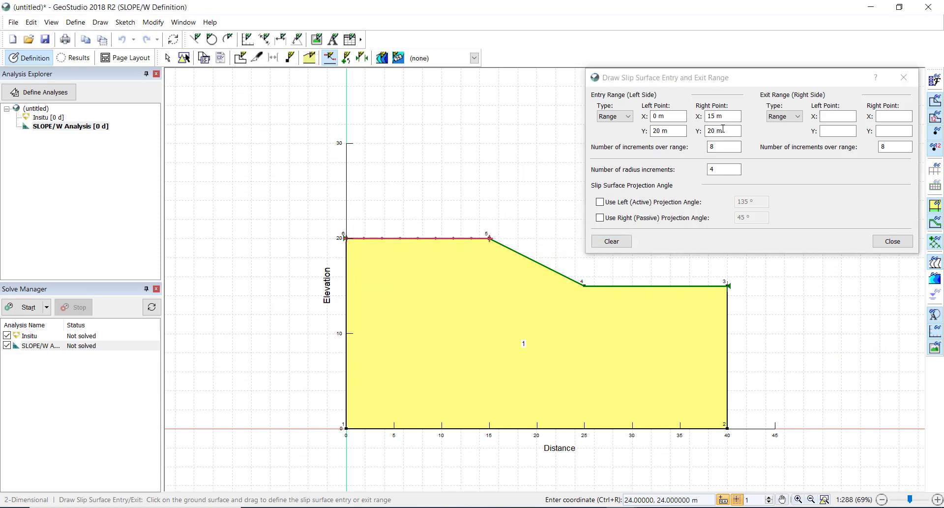
pyautogui.click(830, 115)
pyautogui.moveTo(584, 285)
pyautogui.mouseDown()
pyautogui.moveTo(744, 284)
pyautogui.moveTo(852, 258)
pyautogui.mouseUp()
pyautogui.click(893, 241)
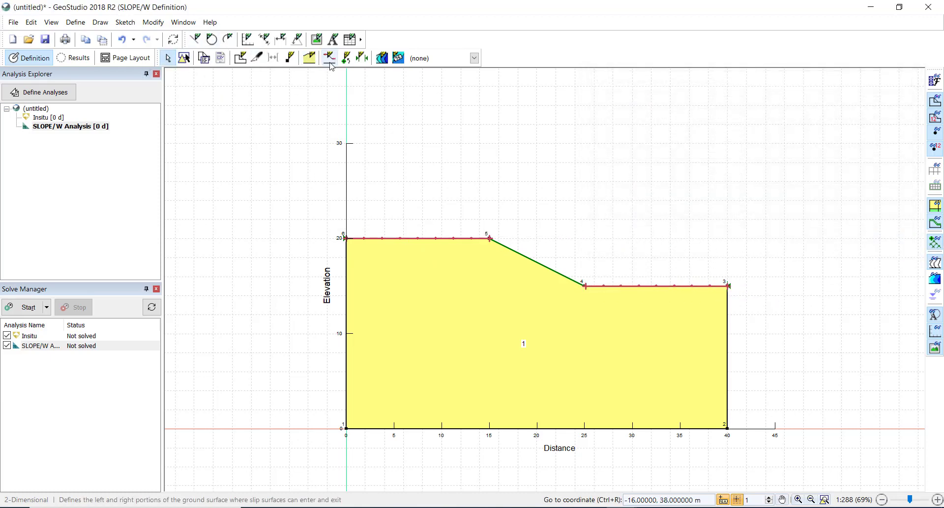
# Try placing the slip surface axis at the slope crest, point 5, and undo the placement
pyautogui.click(346, 59)
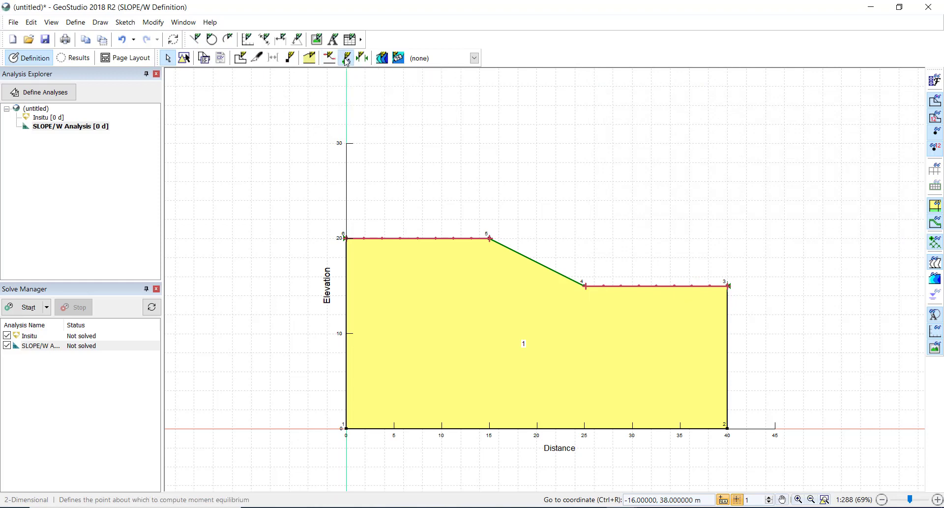
pyautogui.click(489, 239)
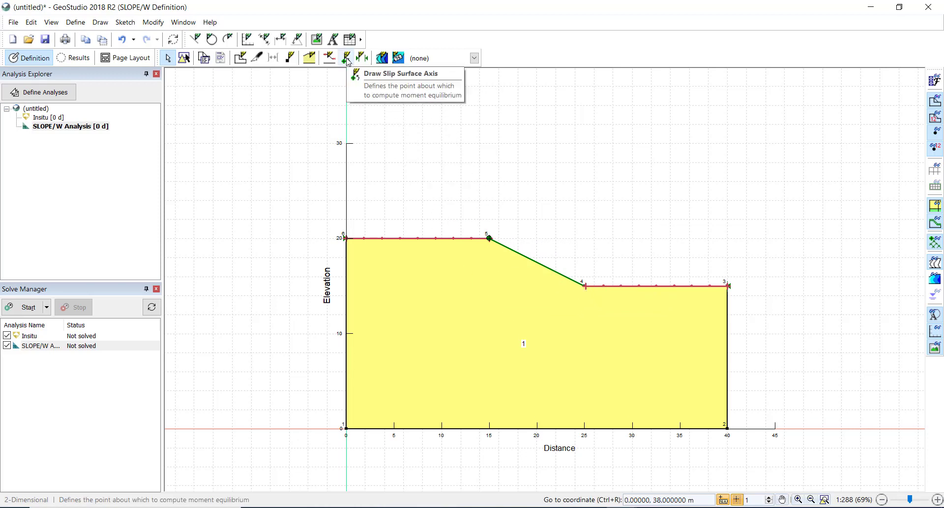
pyautogui.hotkey('ctrl', 'z')
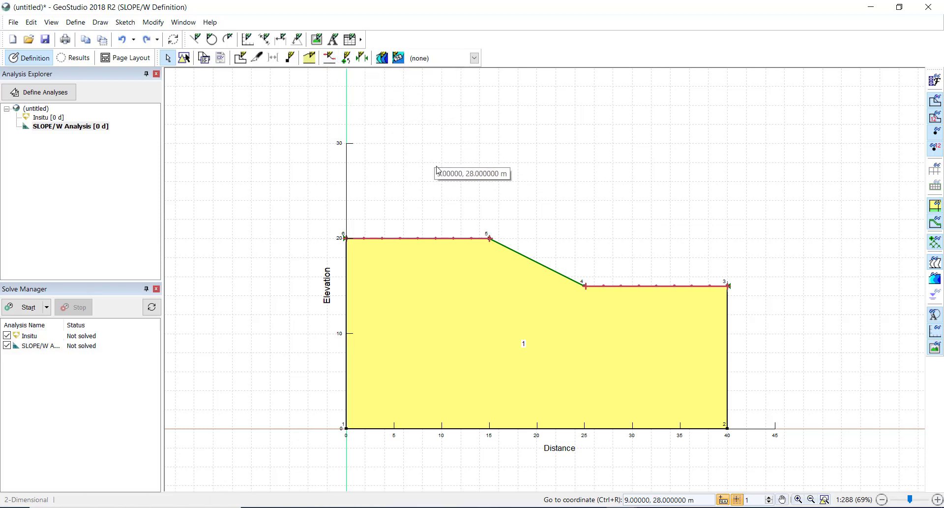
# Start solving the analyses and save the project as Model_2.gsz in the Desktop's Model folder
pyautogui.click(27, 308)
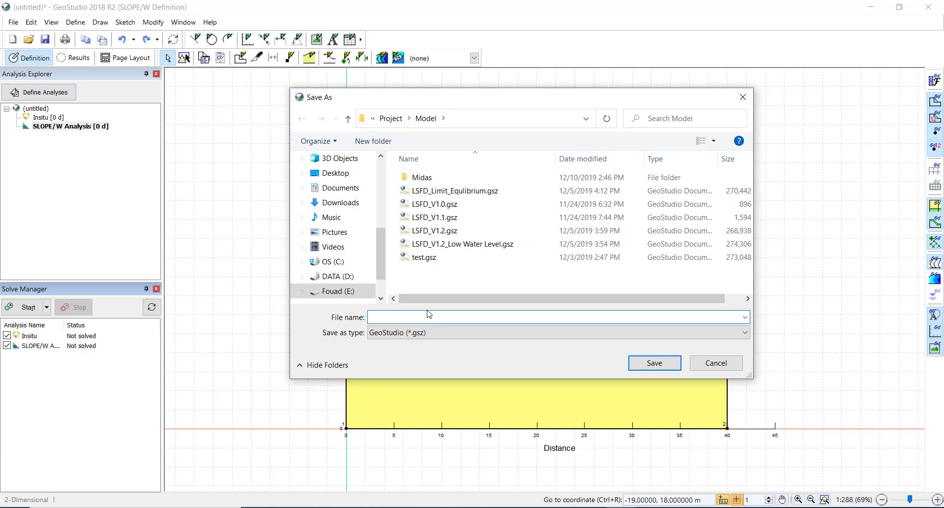
pyautogui.click(332, 174)
pyautogui.doubleClick(418, 191)
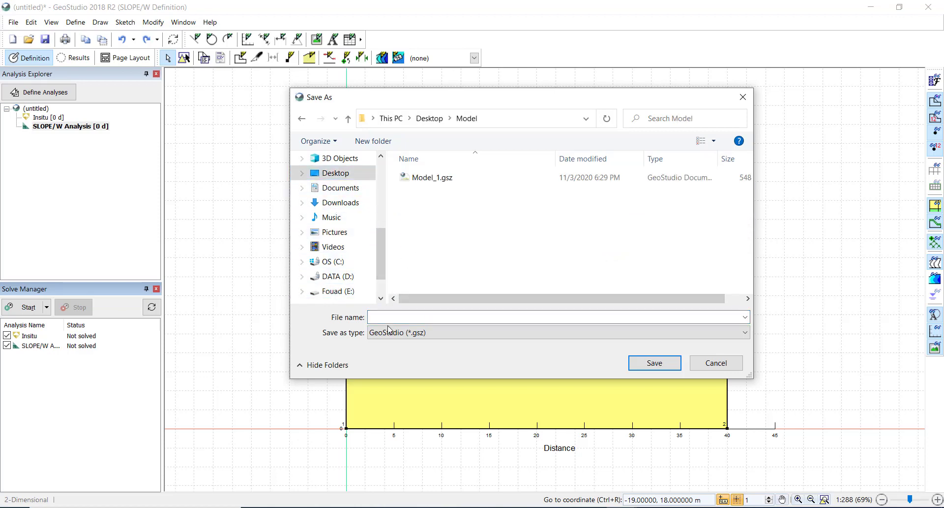
pyautogui.click(386, 320)
pyautogui.click(433, 178)
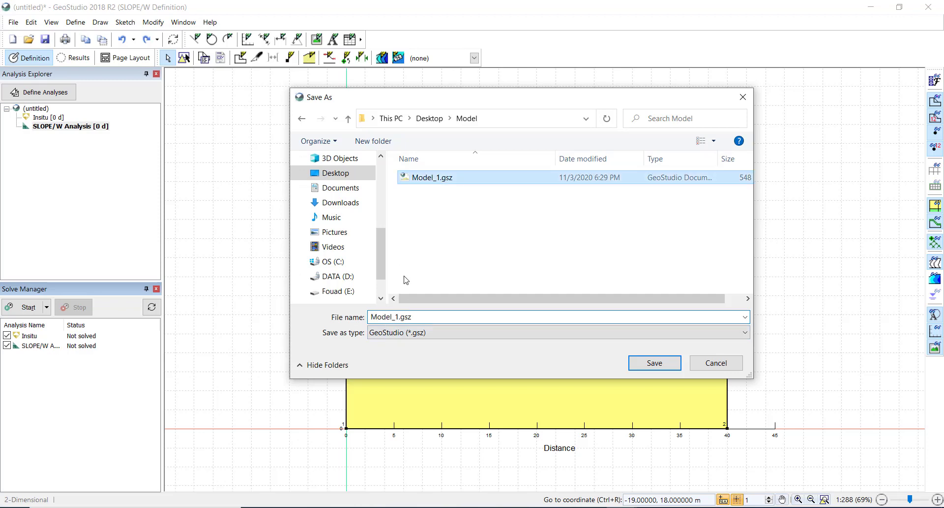
pyautogui.doubleClick(398, 317)
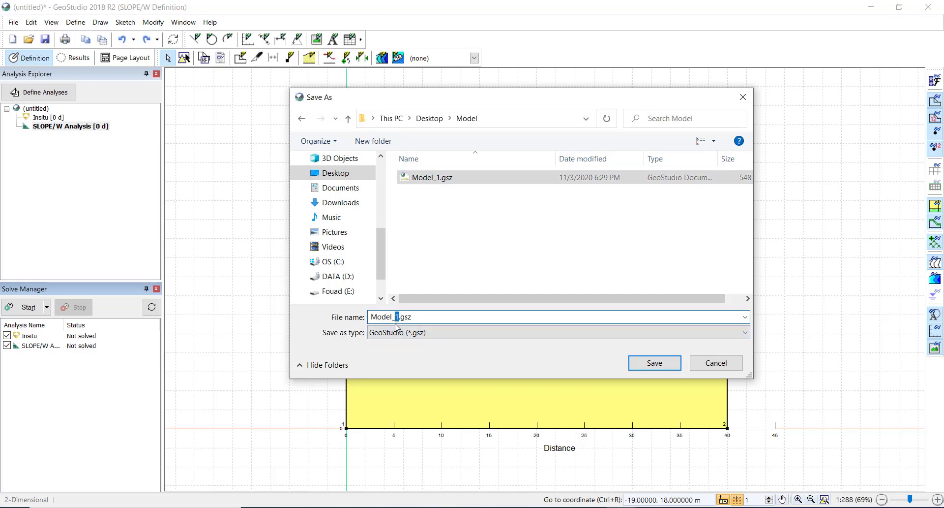
pyautogui.write('2')
pyautogui.click(654, 362)
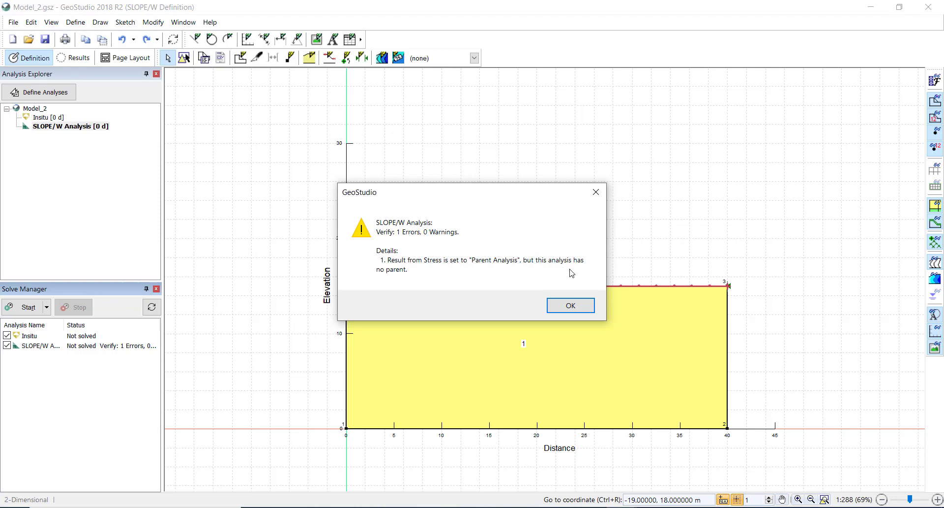
pyautogui.click(570, 306)
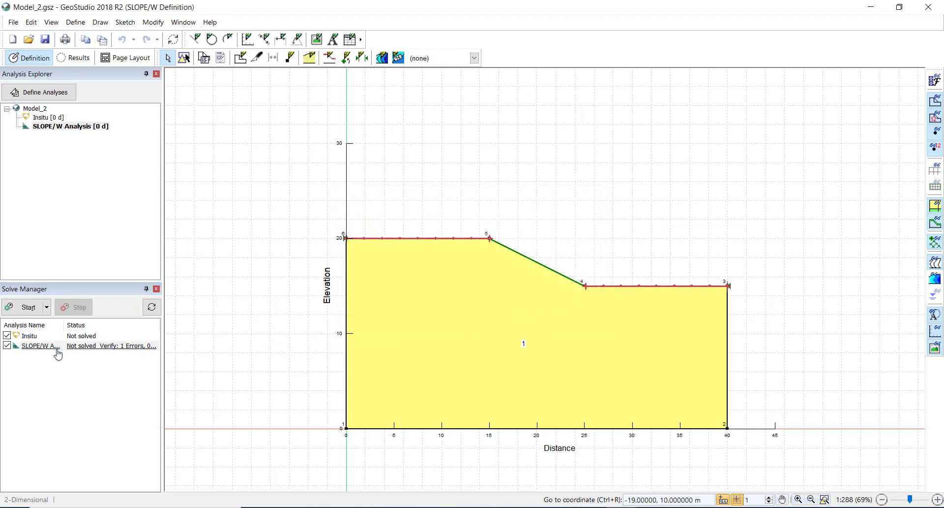
# Try setting the SLOPE/W analysis's parent stress time to (last) without assigning a parent
pyautogui.click(56, 348)
pyautogui.click(48, 93)
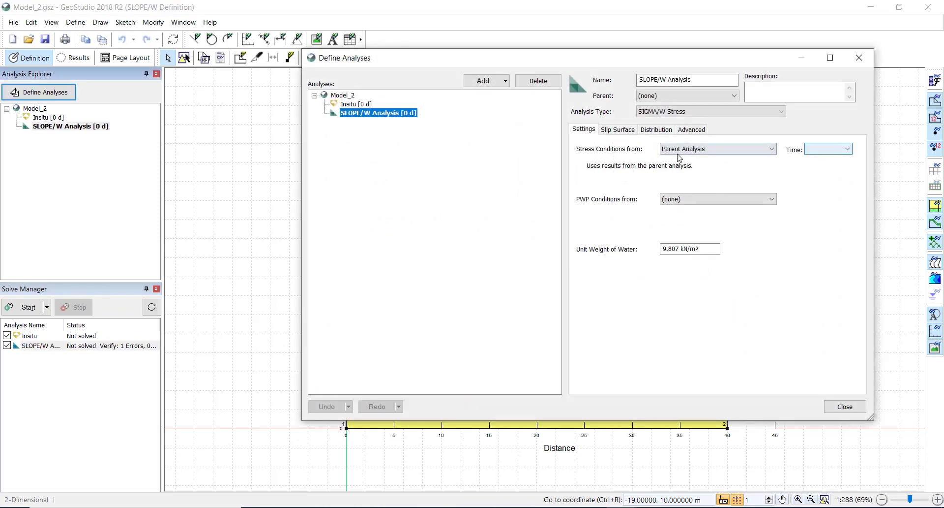
pyautogui.click(835, 148)
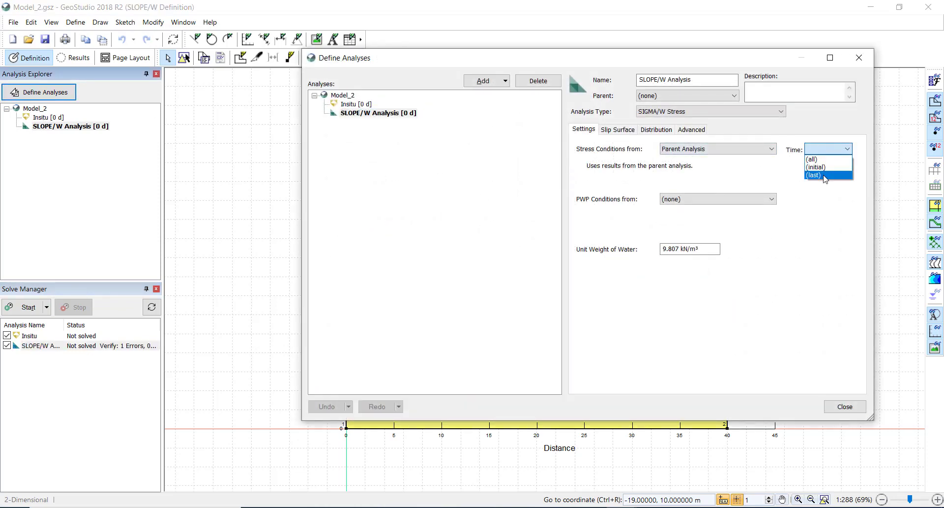
pyautogui.click(824, 176)
pyautogui.click(853, 410)
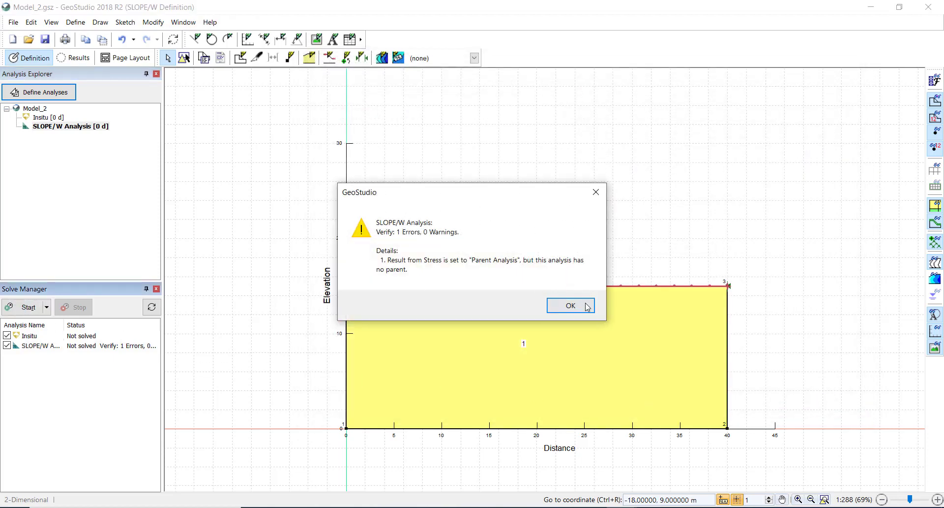
pyautogui.click(587, 306)
# Make Insitu the parent of the SLOPE/W analysis with stress conditions at time (last), and solve both analyses
pyautogui.click(43, 92)
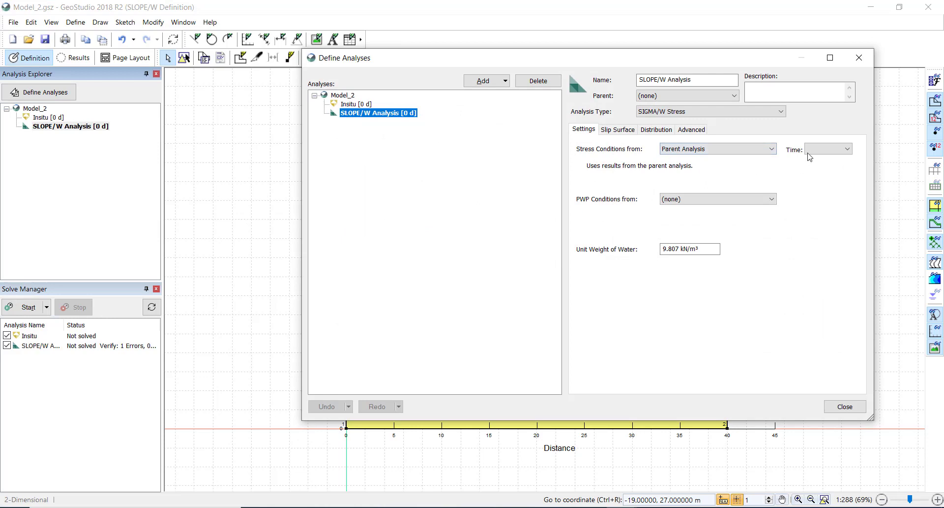
pyautogui.click(828, 149)
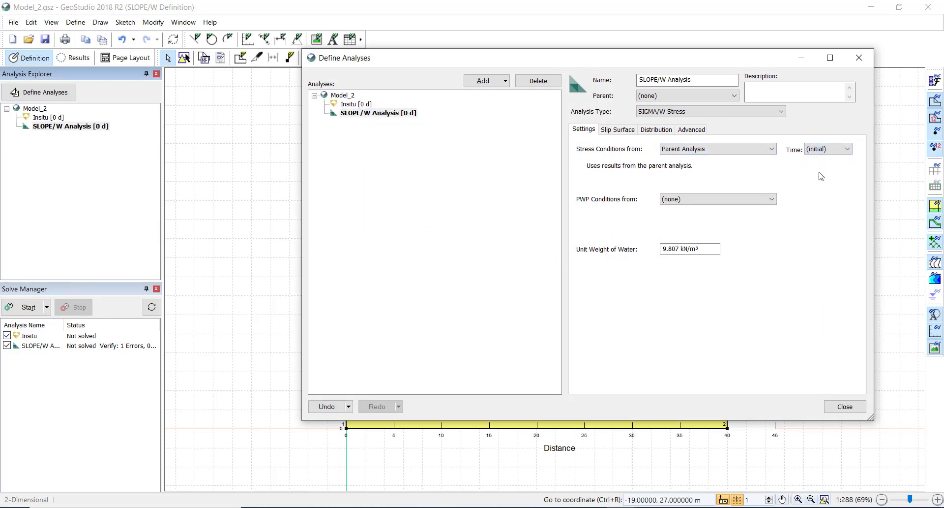
pyautogui.click(652, 96)
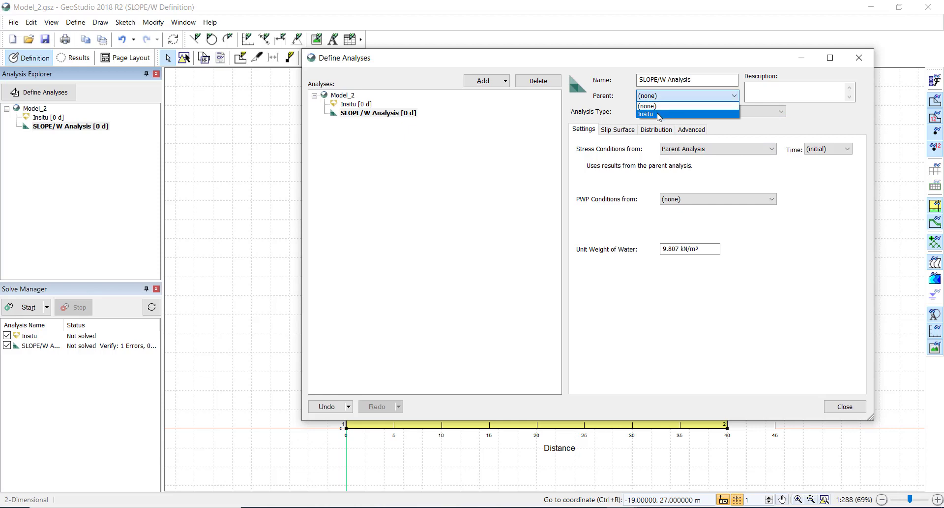
pyautogui.click(659, 113)
pyautogui.click(828, 149)
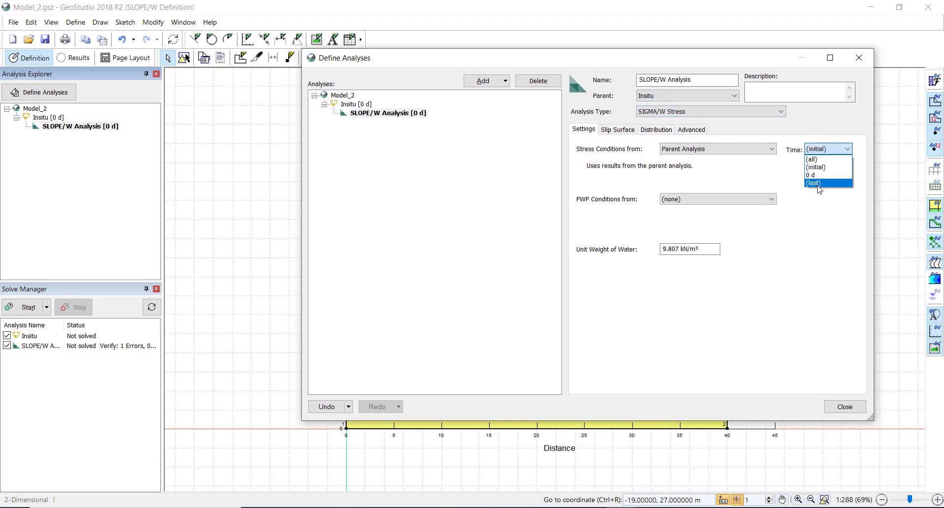
pyautogui.click(853, 409)
pyautogui.click(27, 307)
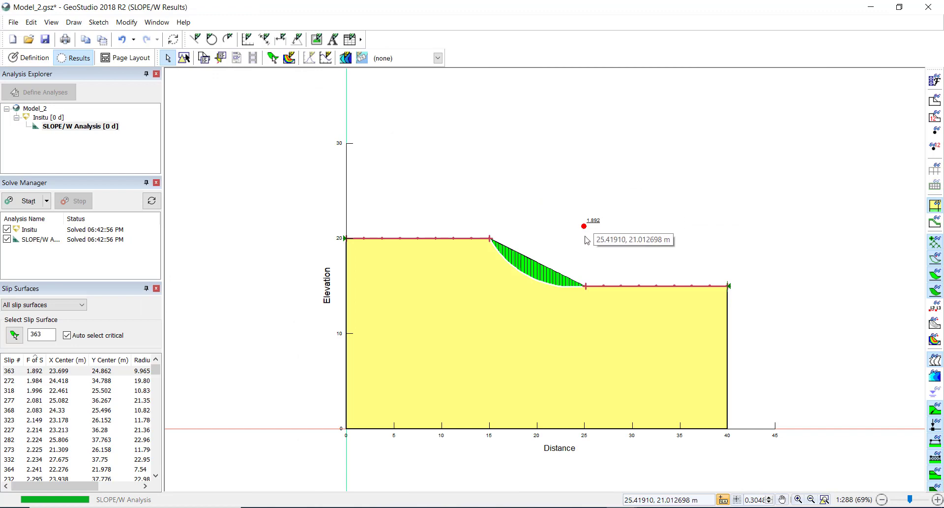
# Examine the critical slip surface and its factor of safety in the SLOPE/W results
pyautogui.scroll(2, 583, 301)
pyautogui.scroll(2, 588, 187)
pyautogui.scroll(-4, 604, 138)
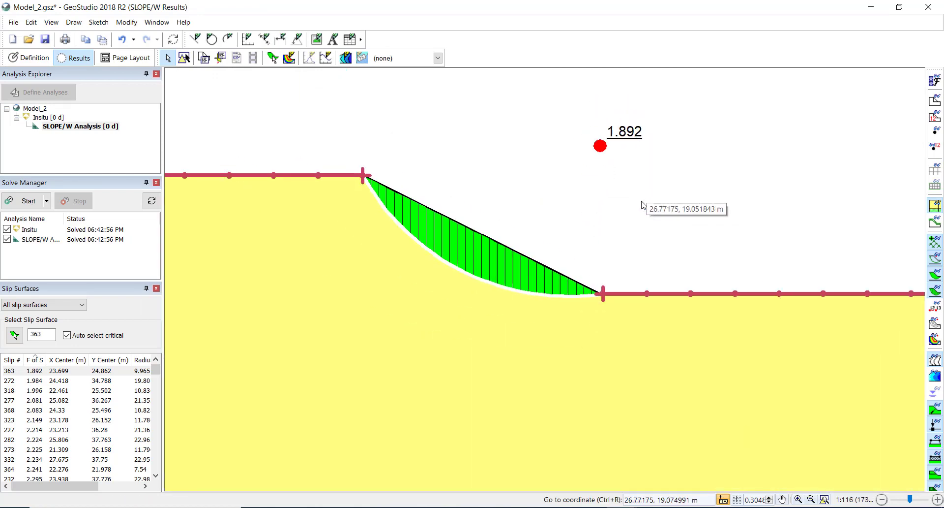
pyautogui.scroll(3, 622, 187)
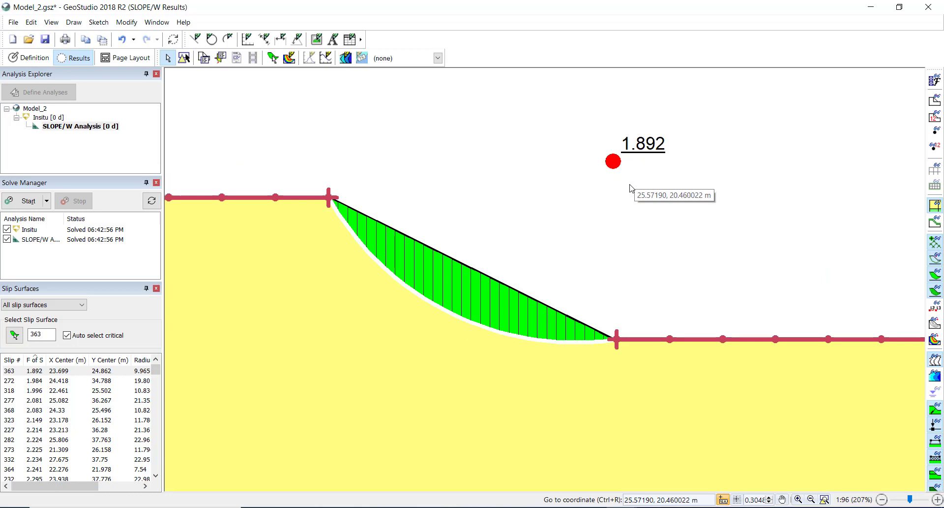
pyautogui.scroll(-3, 630, 195)
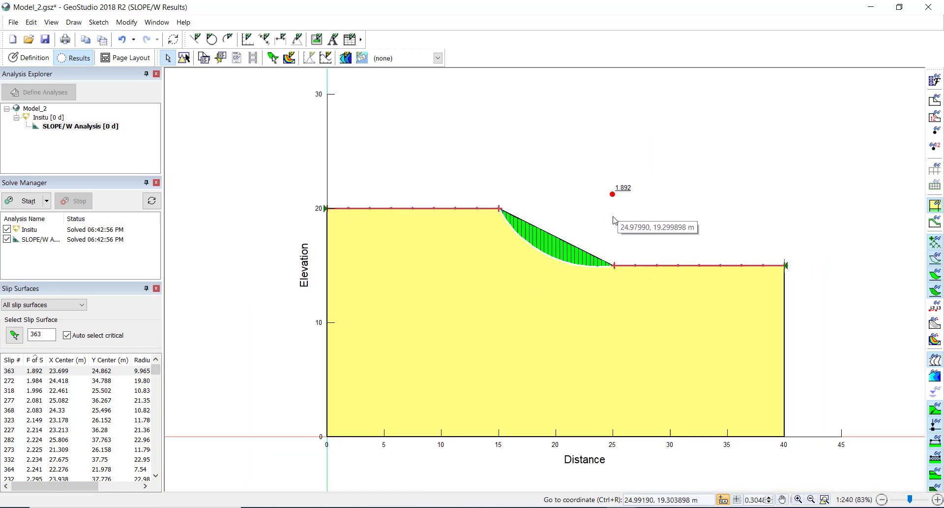
pyautogui.scroll(3, 615, 201)
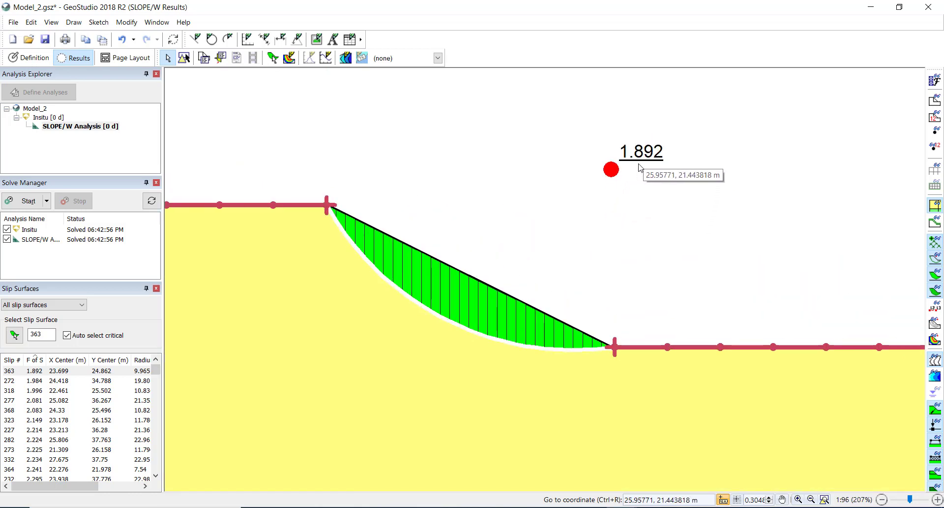
pyautogui.scroll(-4, 643, 184)
pyautogui.scroll(4, 654, 195)
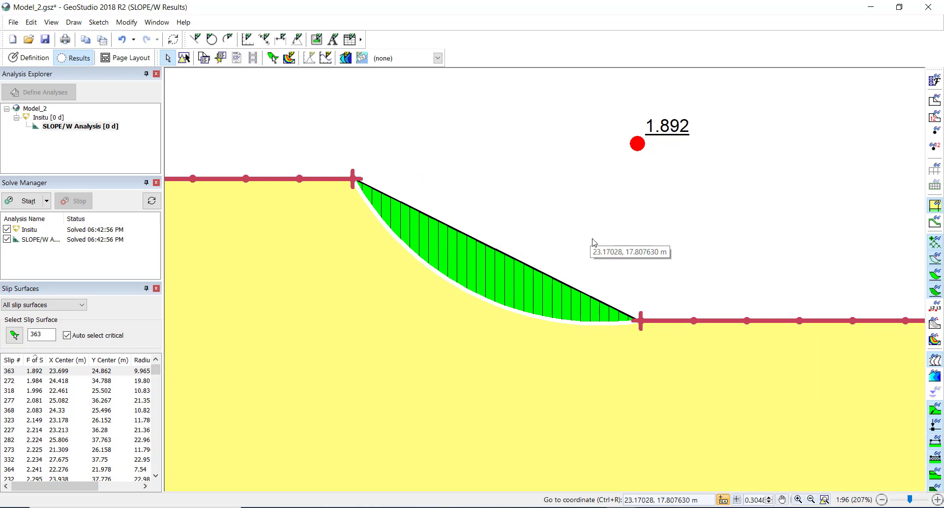
pyautogui.scroll(-4, 632, 216)
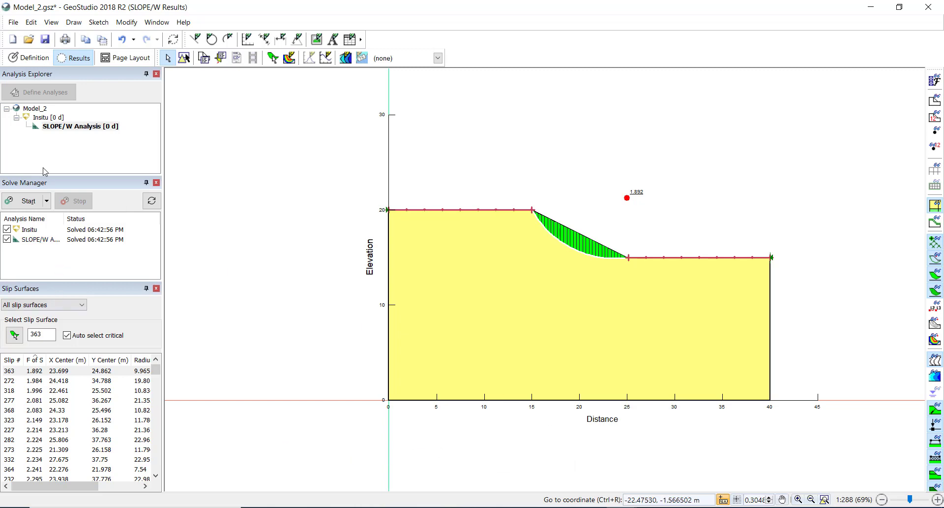
# Return to the model definition, clear the slip surface ranges and redraw the entry range along the crest from X 0 to 15 m
pyautogui.click(29, 57)
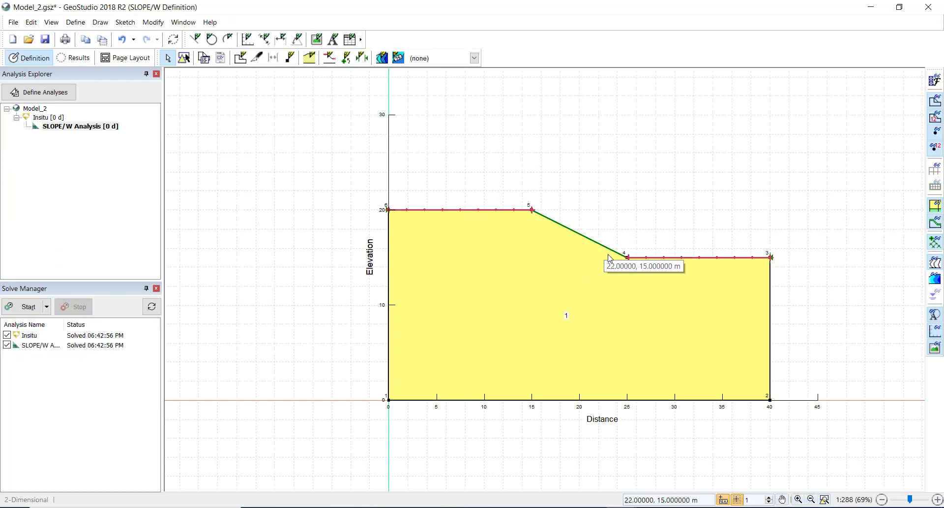
pyautogui.click(329, 57)
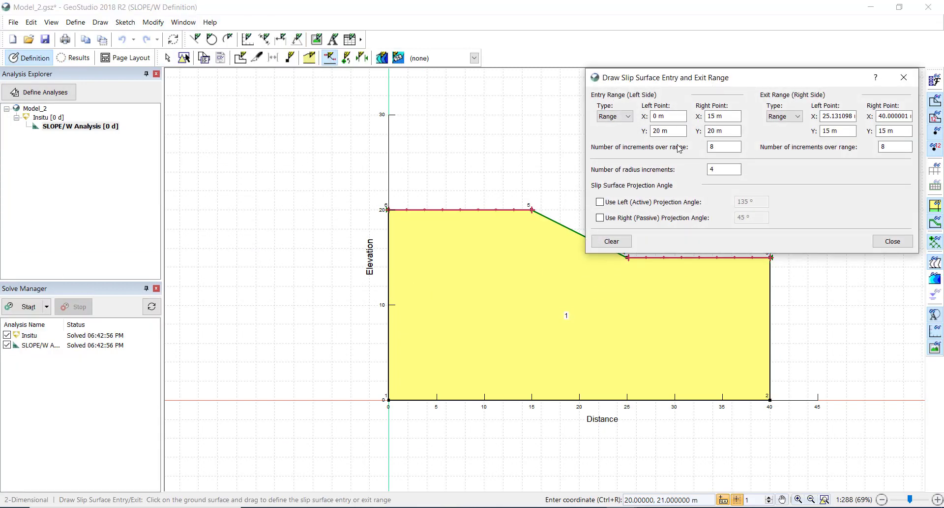
pyautogui.click(619, 243)
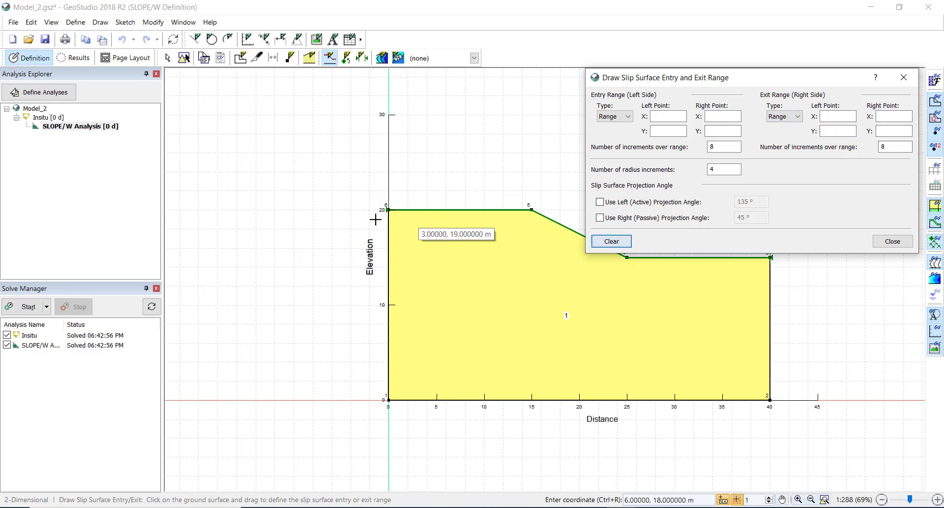
pyautogui.moveTo(389, 209); pyautogui.dragTo(540, 199)
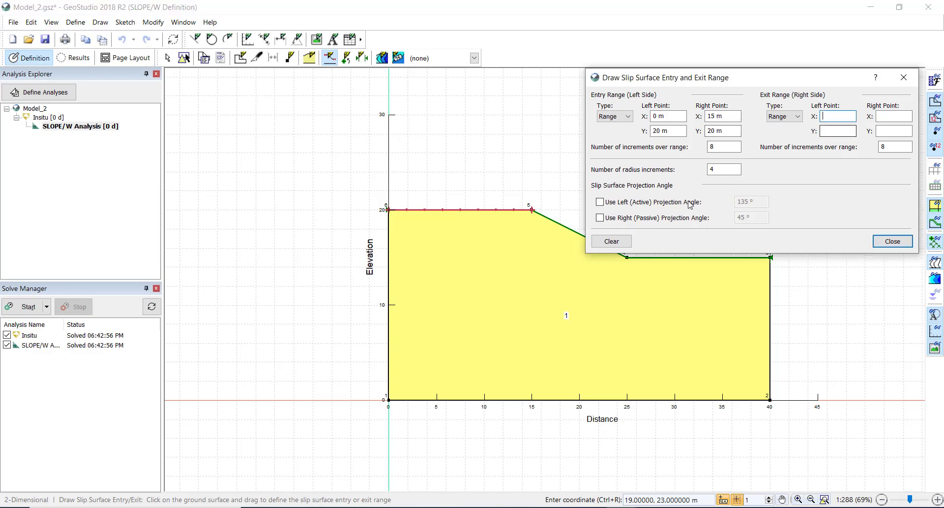
# Draw the exit range from mid-slope at about X 20.3 m to the region's far edge at X 40 m
pyautogui.scroll(-2, 384, 312)
pyautogui.scroll(3, 476, 271)
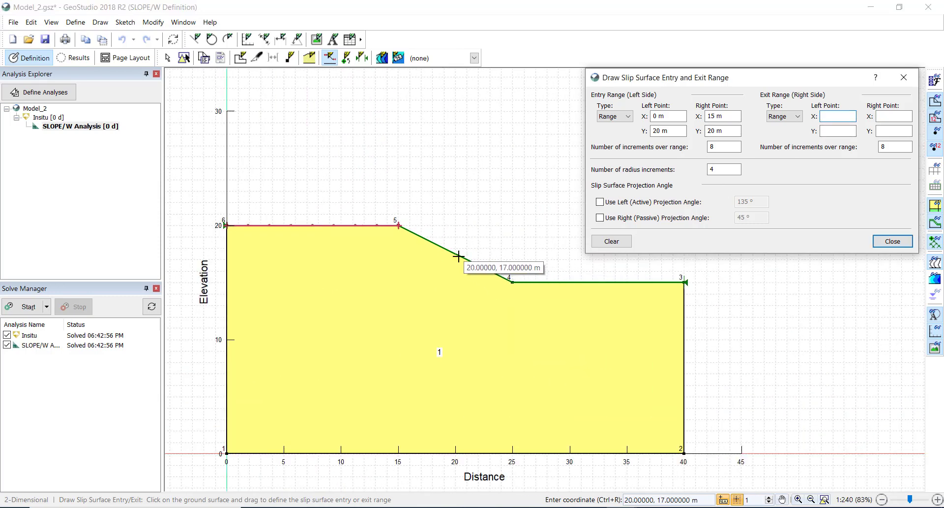
pyautogui.moveTo(458, 256); pyautogui.dragTo(681, 279)
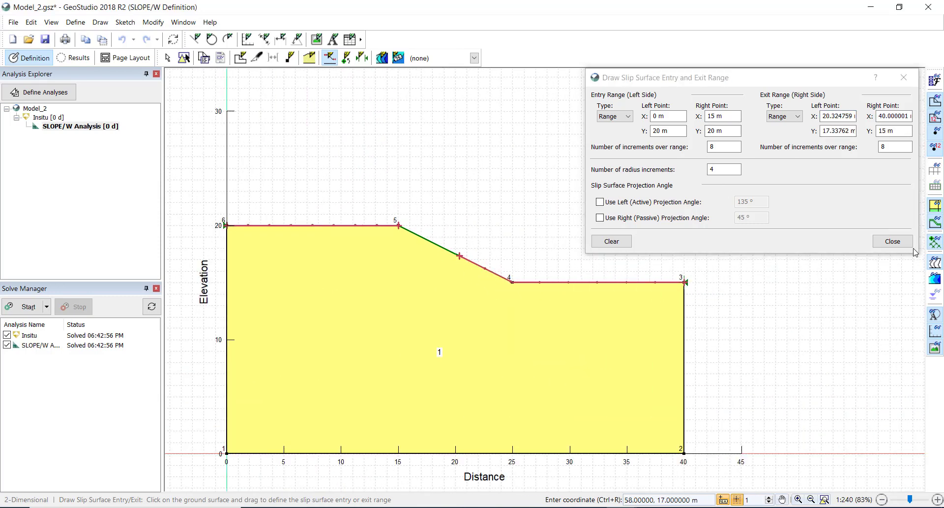
pyautogui.click(893, 241)
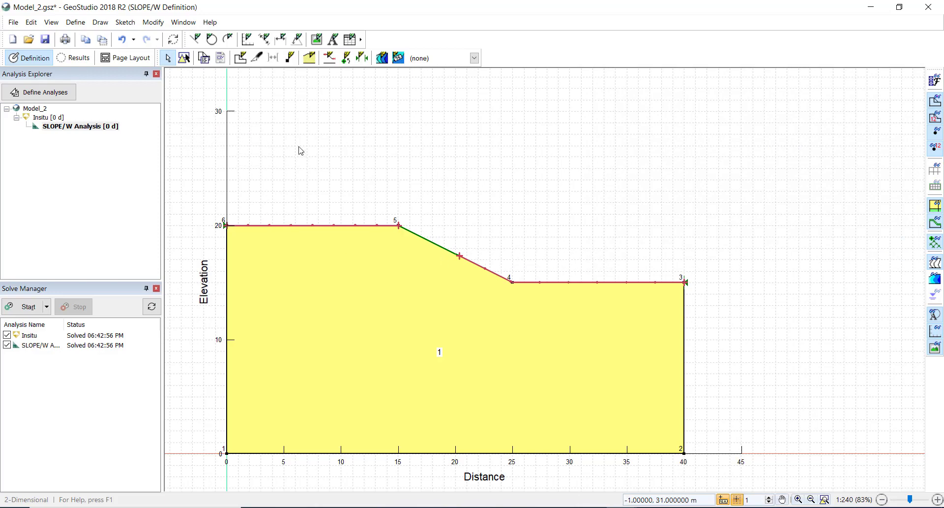
# Inspect the redrawn ranges and review the SLOPE/W analysis's slip surface options
pyautogui.scroll(4, 529, 295)
pyautogui.scroll(-4, 529, 295)
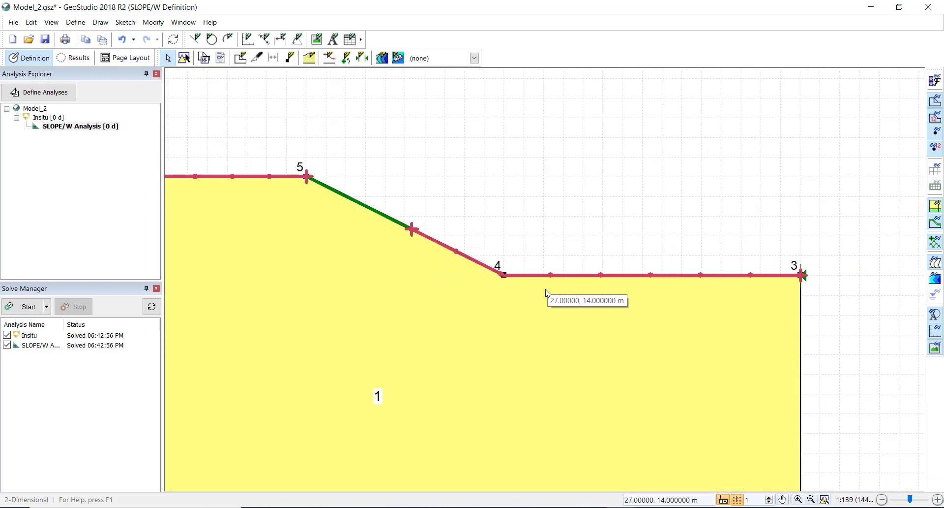
pyautogui.scroll(3, 255, 239)
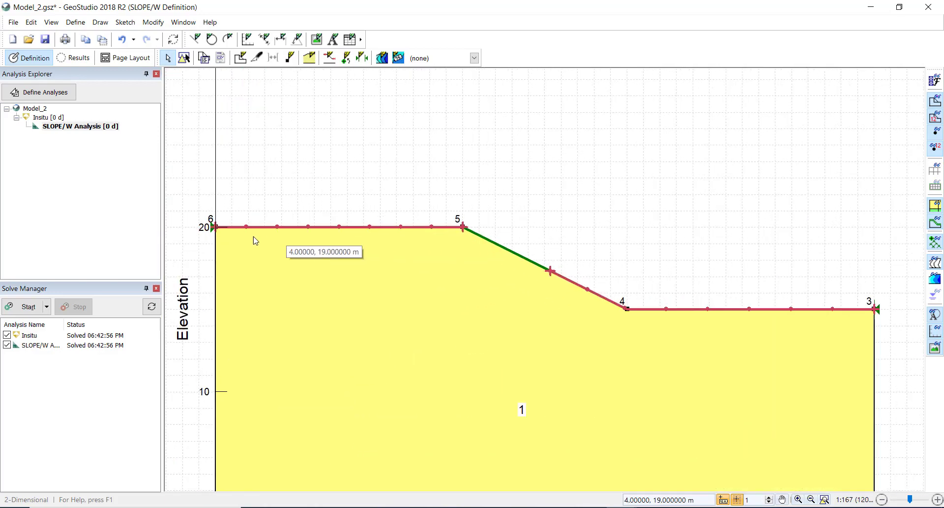
pyautogui.click(68, 92)
pyautogui.click(616, 129)
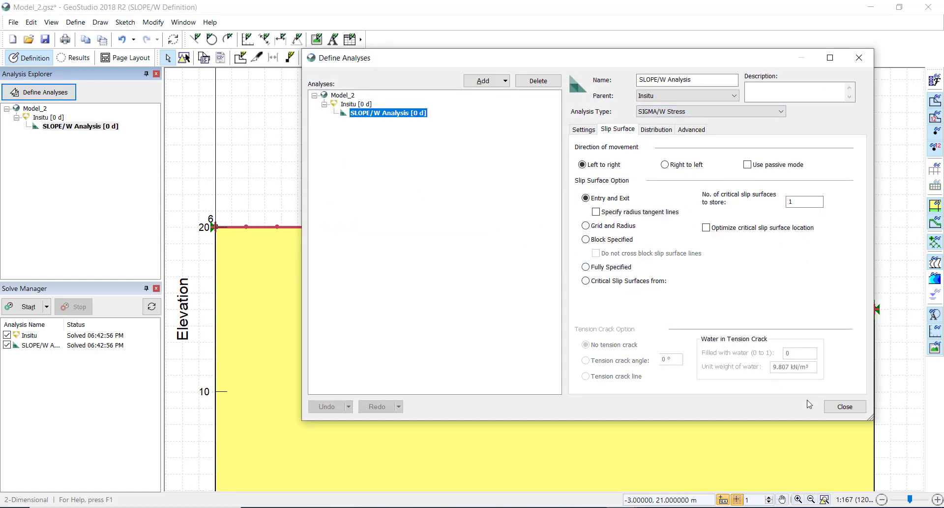
pyautogui.click(844, 407)
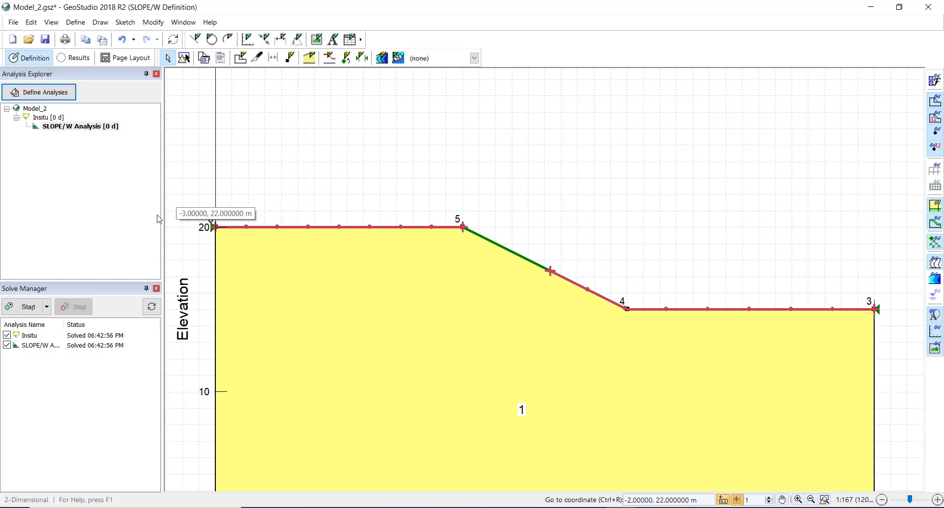
# Set 16 increments over the exit range and 8 radius increments, and solve the analyses again
pyautogui.click(329, 57)
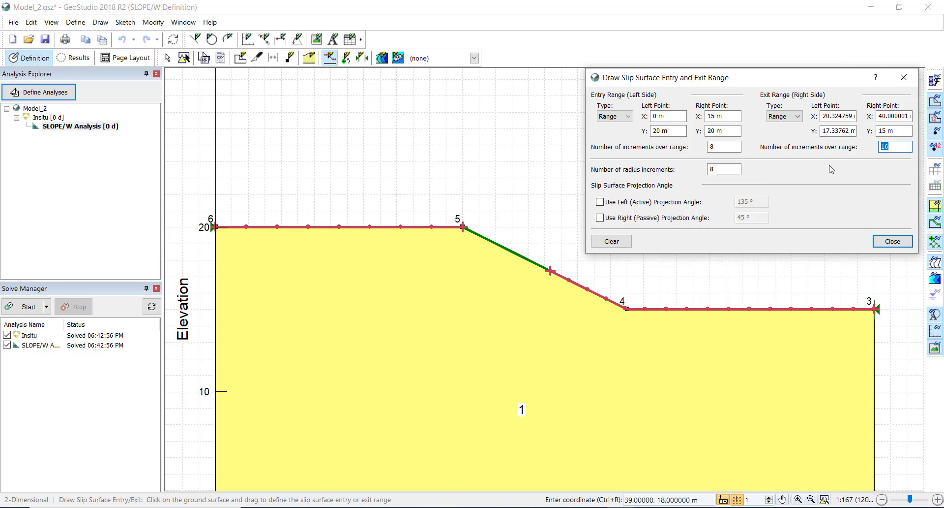
pyautogui.click(893, 240)
pyautogui.click(30, 309)
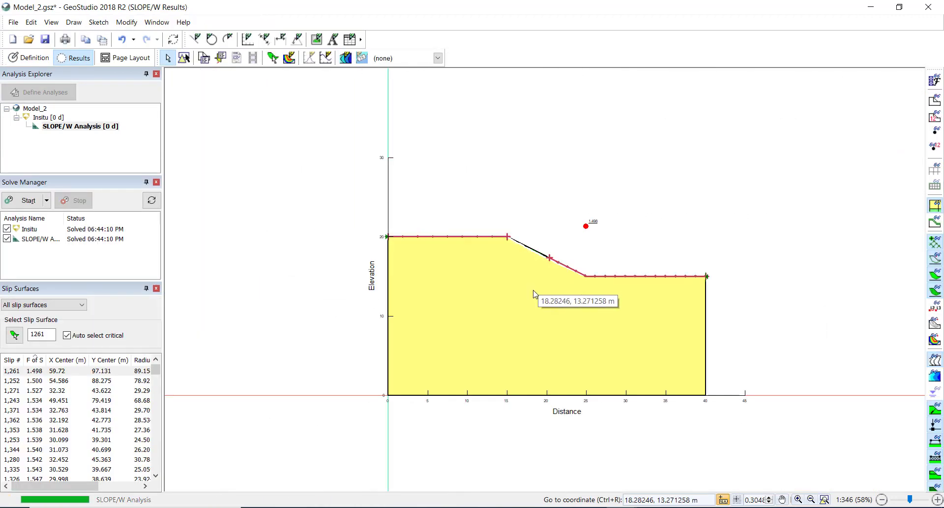
pyautogui.scroll(5, 580, 244)
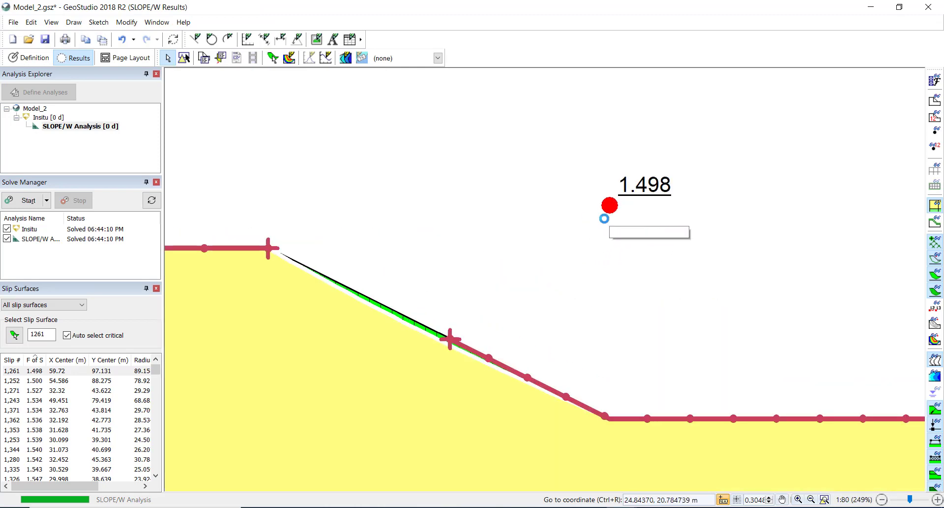
pyautogui.scroll(1, 608, 212)
pyautogui.scroll(-2, 664, 192)
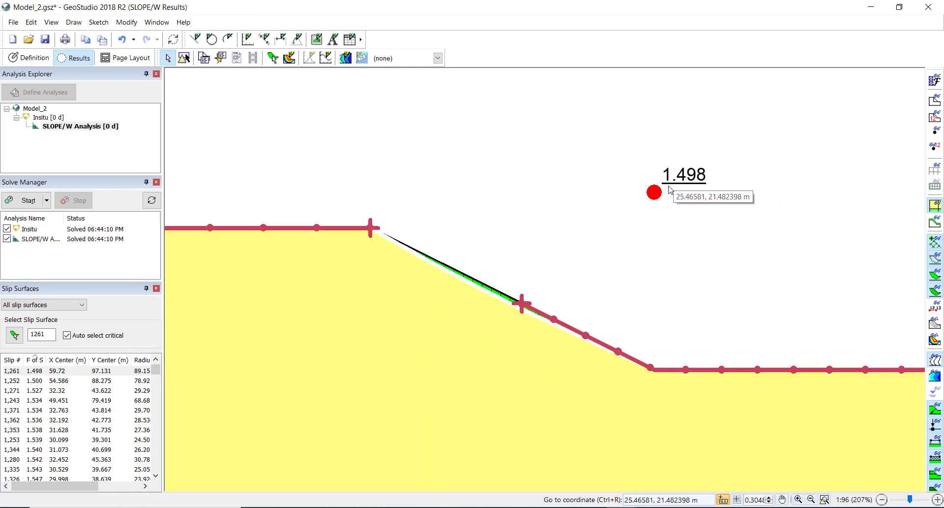
# Limit the listed slip surfaces of the SLOPE/W results to the 5 lowest slips
pyautogui.scroll(2, 565, 270)
pyautogui.scroll(-6, 574, 274)
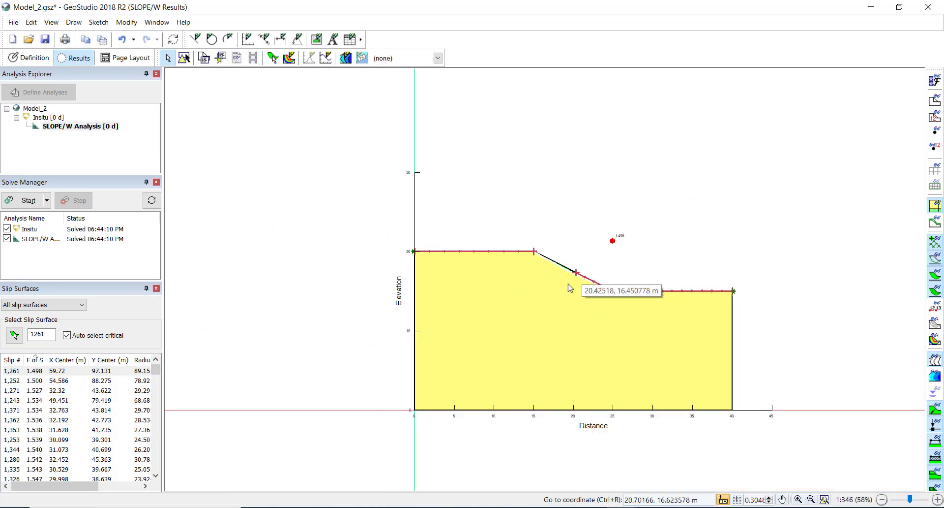
pyautogui.click(33, 306)
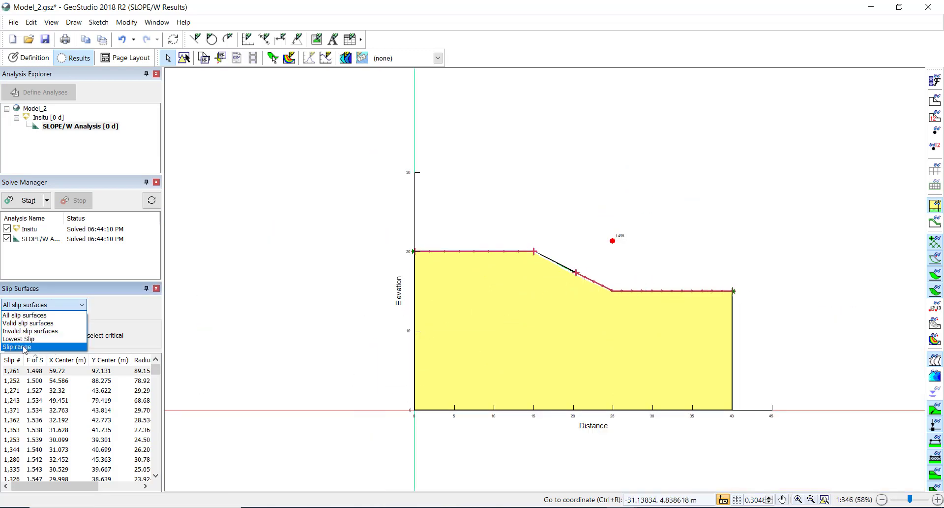
pyautogui.click(23, 346)
pyautogui.click(22, 303)
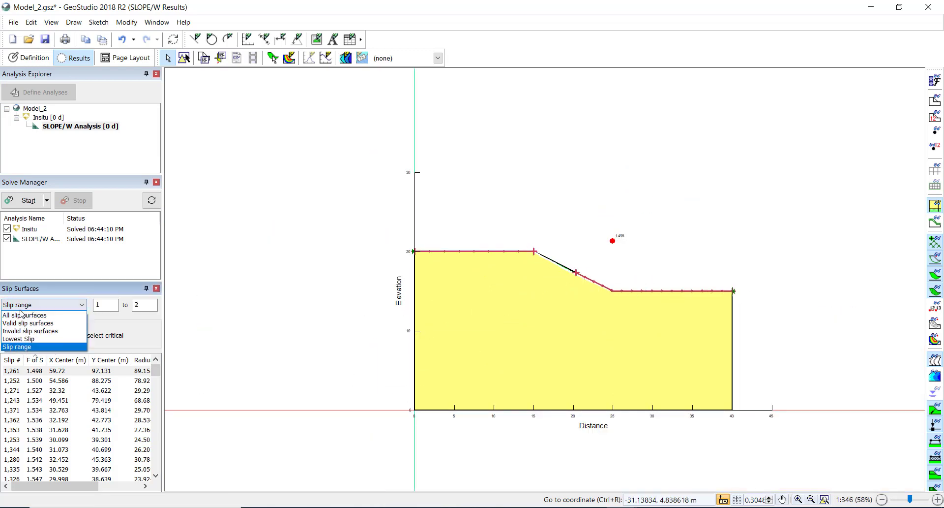
pyautogui.click(26, 340)
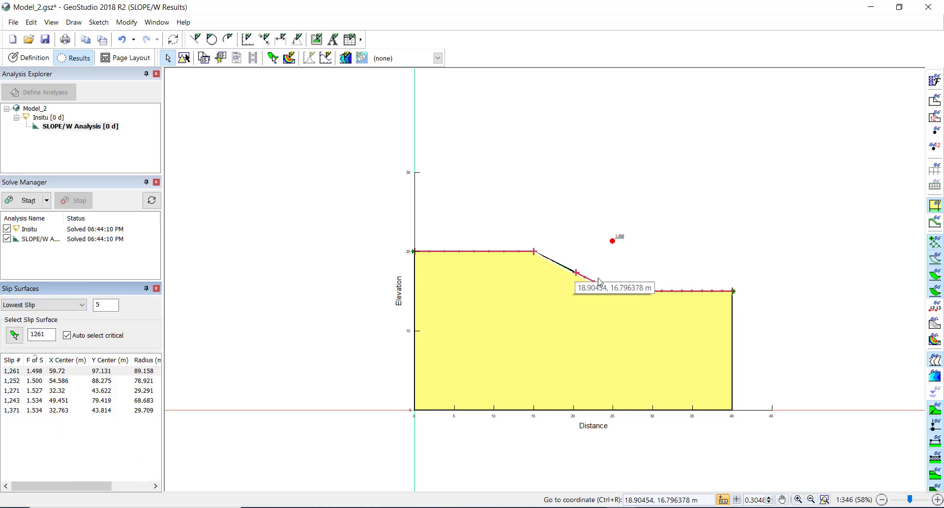
# Examine the critical slip surface along the slope face and its factor of safety label
pyautogui.scroll(10, 579, 276)
pyautogui.scroll(-5, 640, 272)
pyautogui.scroll(5, 704, 325)
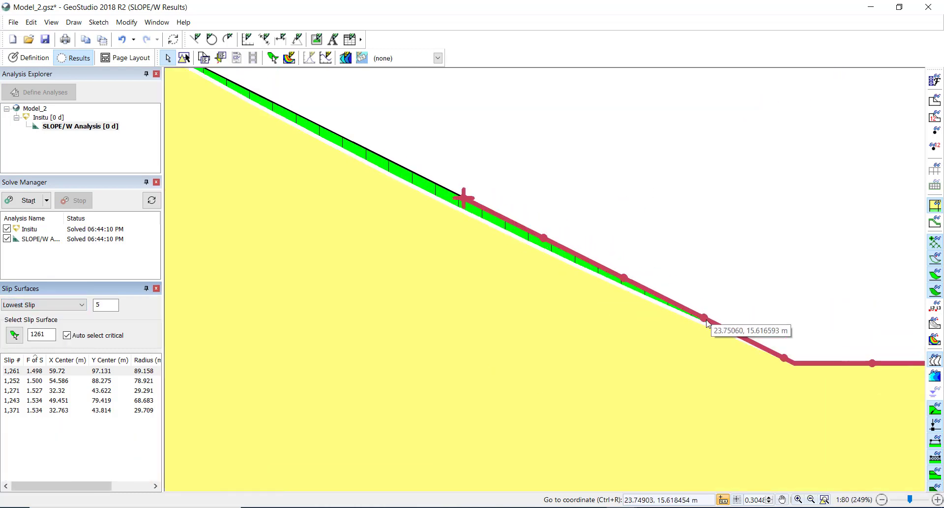
pyautogui.scroll(-3, 778, 373)
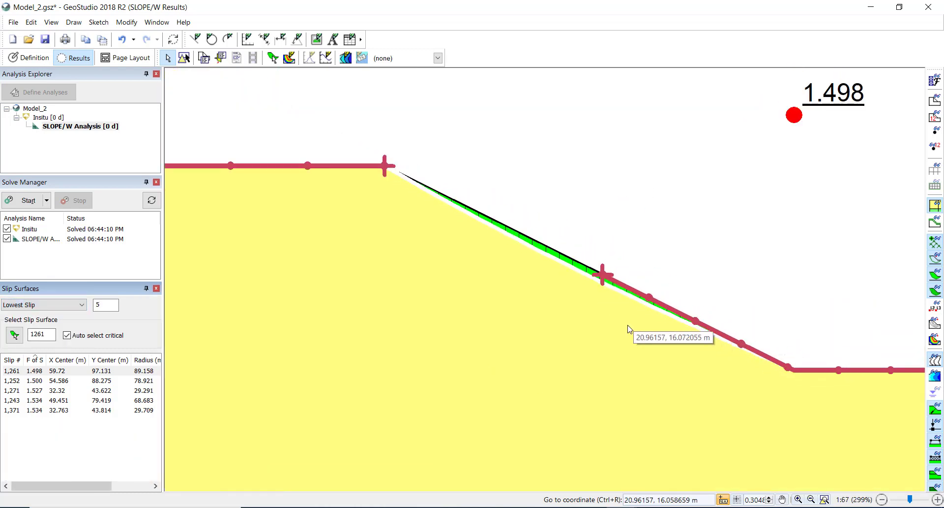
pyautogui.scroll(-3, 593, 299)
pyautogui.scroll(3, 688, 207)
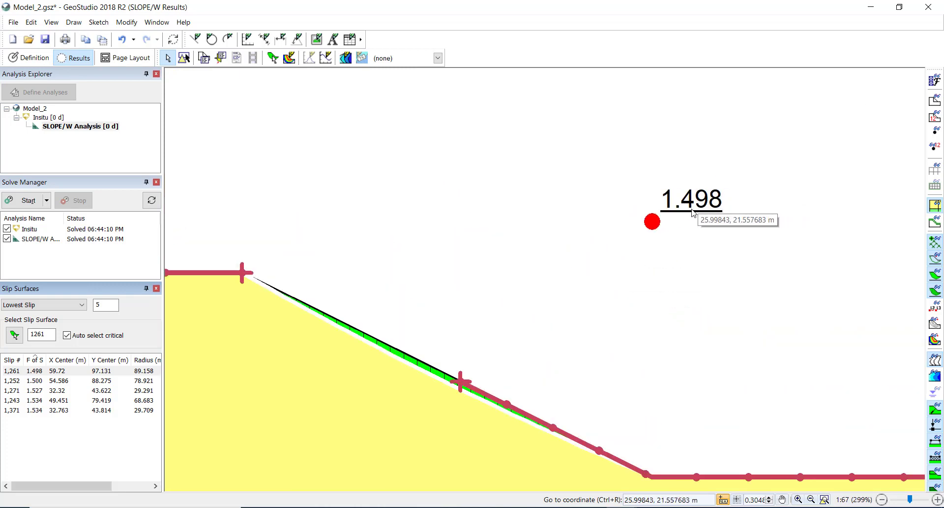
pyautogui.scroll(-2, 691, 210)
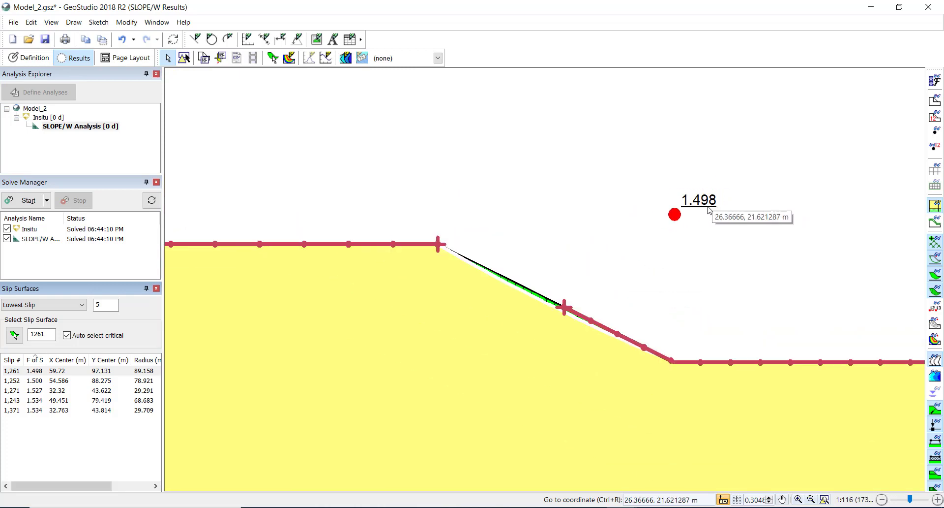
pyautogui.scroll(-3, 708, 215)
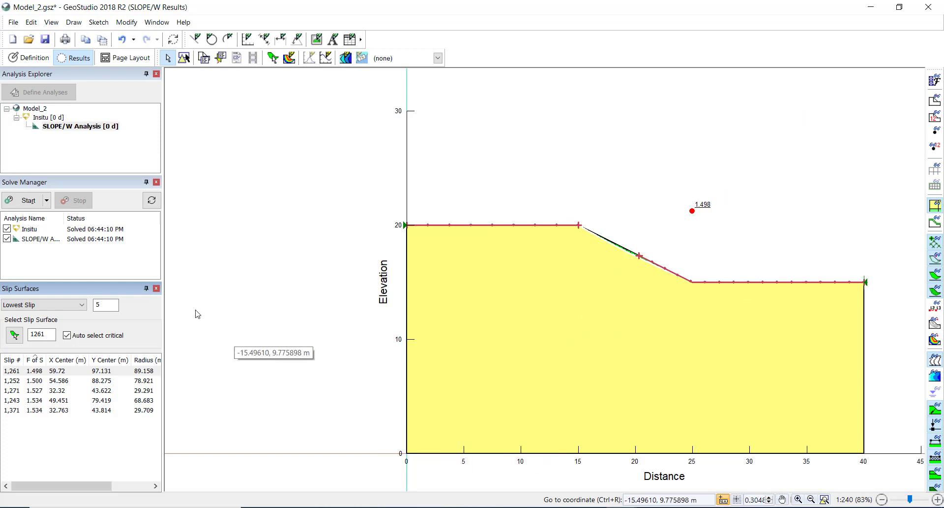
# Return to the model definition and clone the SLOPE/W analysis under the Insitu parent
pyautogui.click(31, 58)
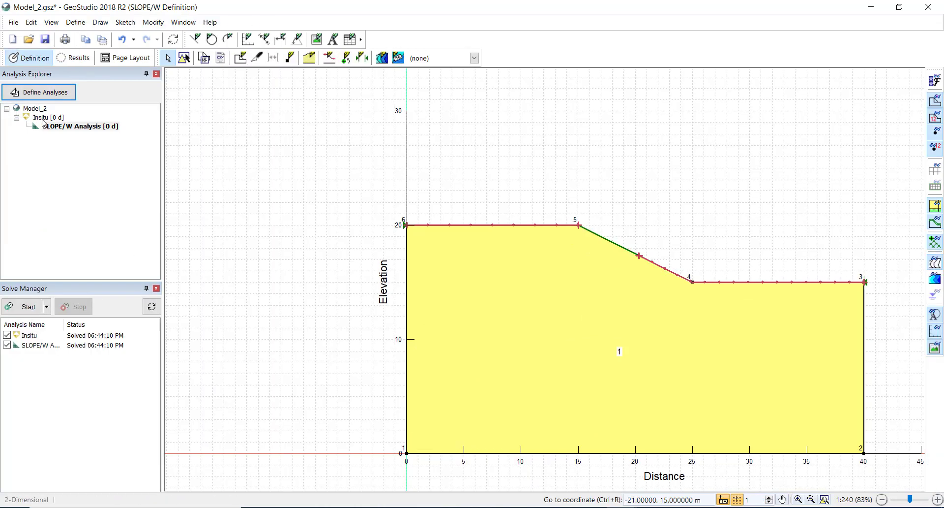
pyautogui.click(39, 92)
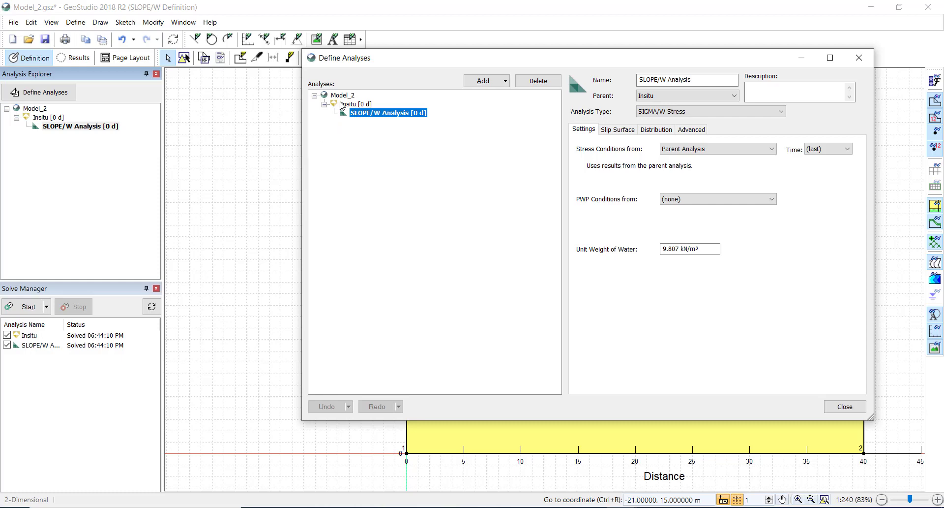
pyautogui.click(342, 105)
pyautogui.click(376, 113)
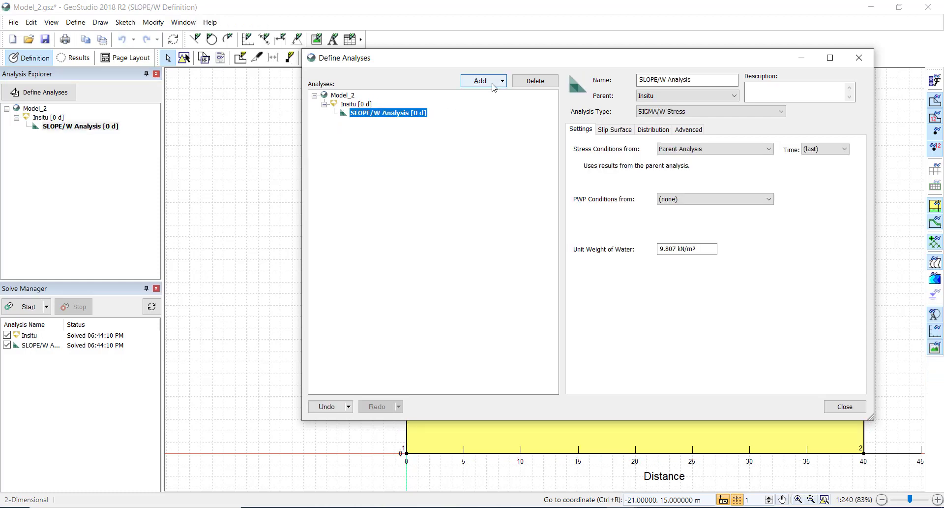
pyautogui.click(494, 86)
pyautogui.click(492, 96)
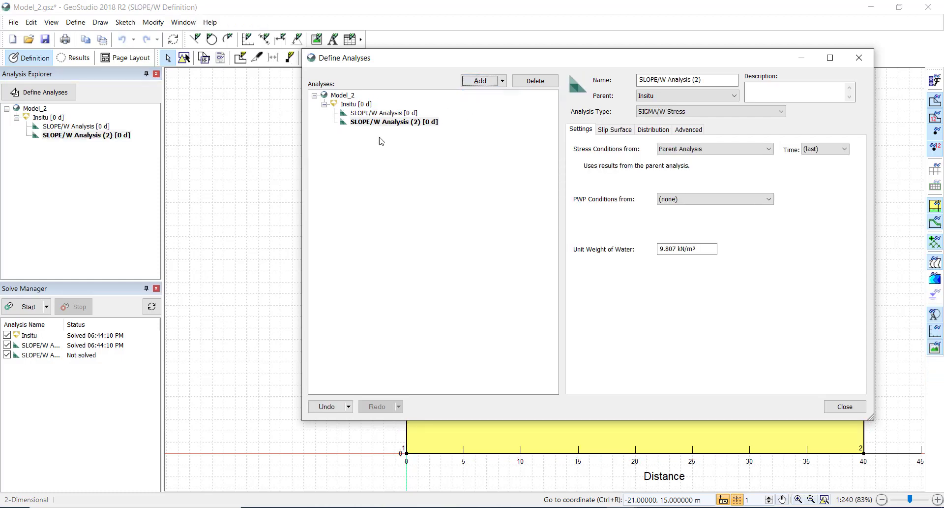
# Set the analysis type of SLOPE/W Analysis (2) to Bishop and review its slip surface options
pyautogui.click(382, 123)
pyautogui.click(637, 110)
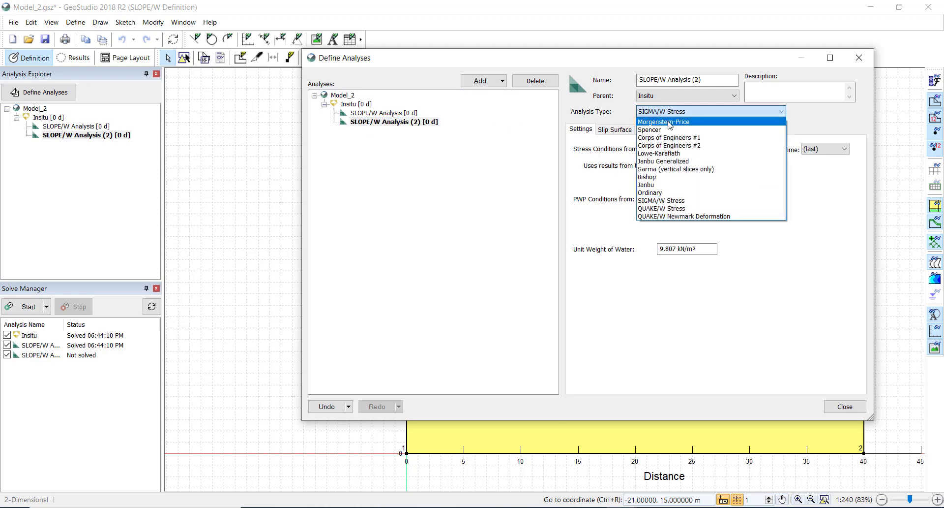
pyautogui.click(654, 177)
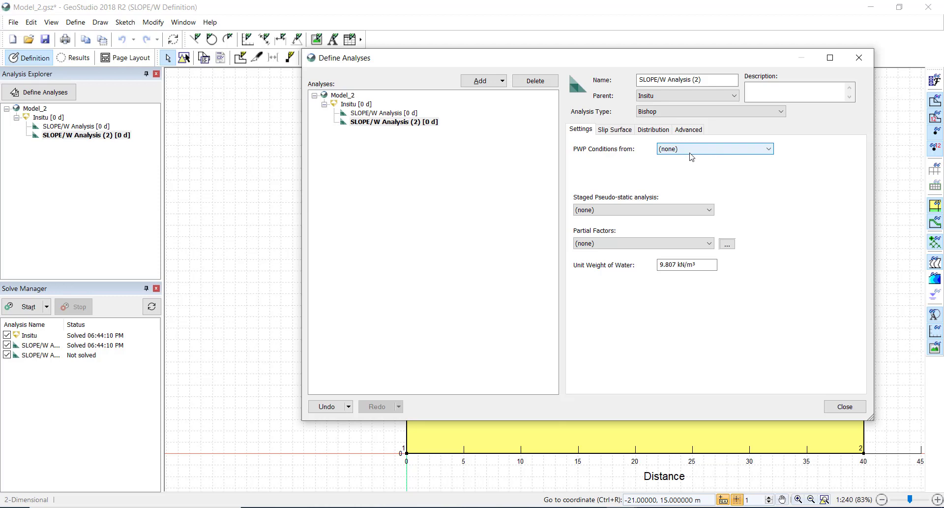
pyautogui.click(608, 130)
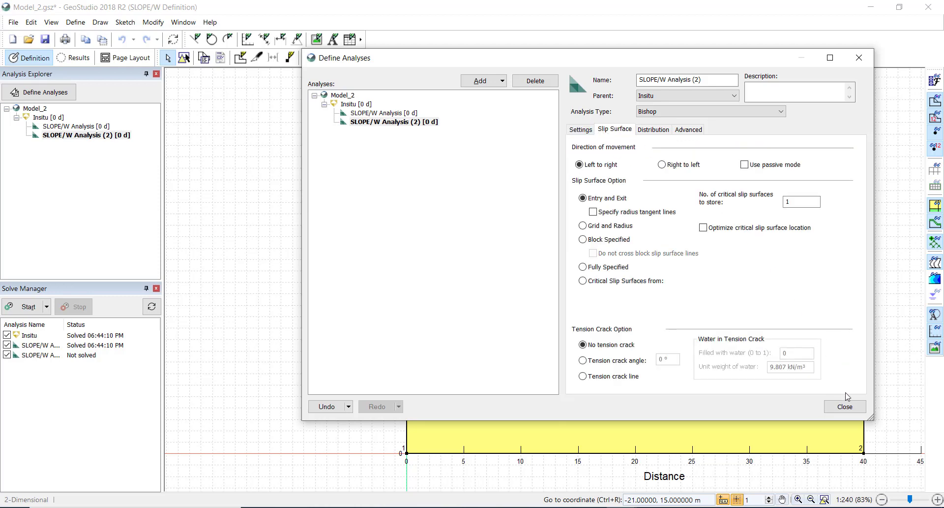
pyautogui.click(837, 407)
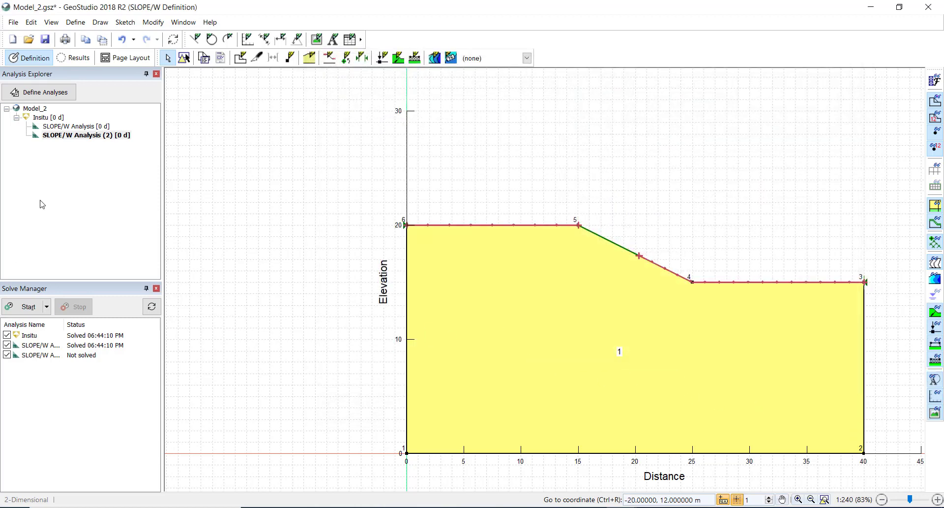
# Solve all analyses, including the Bishop one, and inspect its critical slip surface on the slope
pyautogui.click(59, 137)
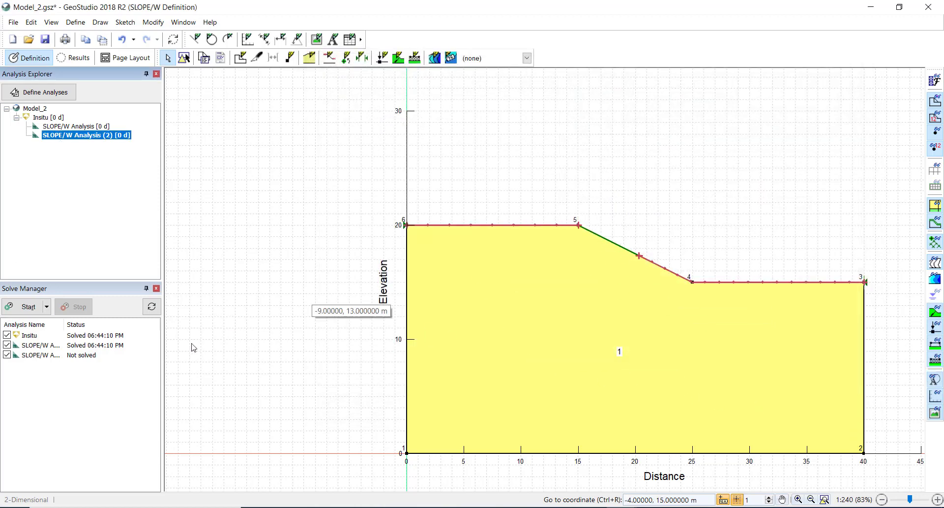
pyautogui.click(20, 310)
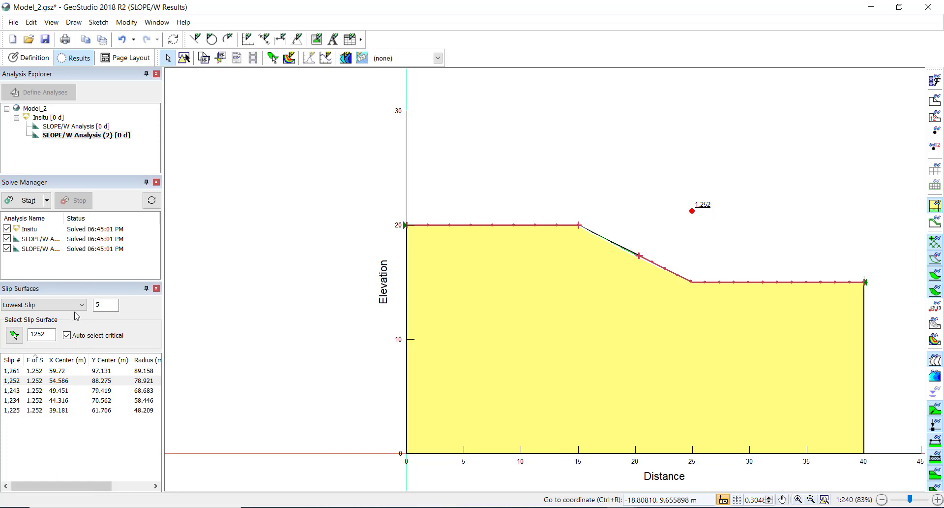
pyautogui.click(43, 249)
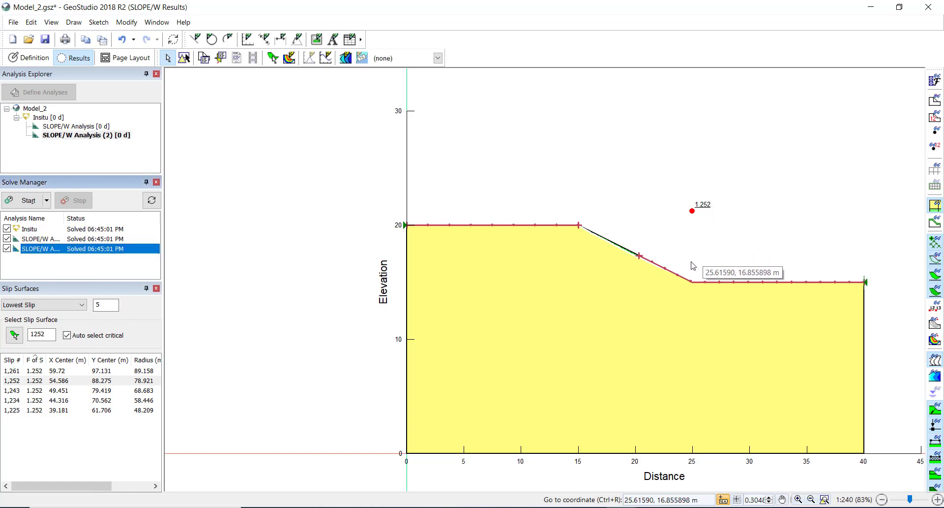
pyautogui.scroll(5, 656, 270)
pyautogui.scroll(-3, 649, 270)
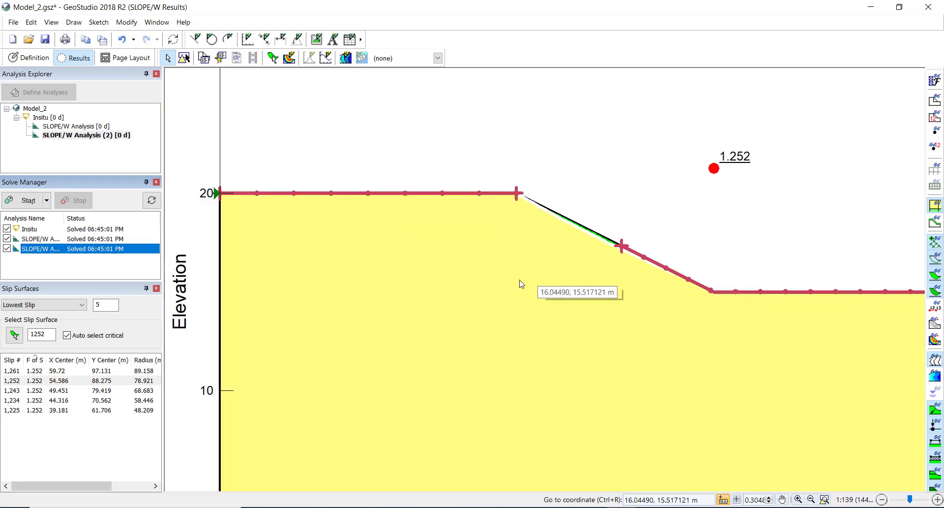
pyautogui.click(83, 239)
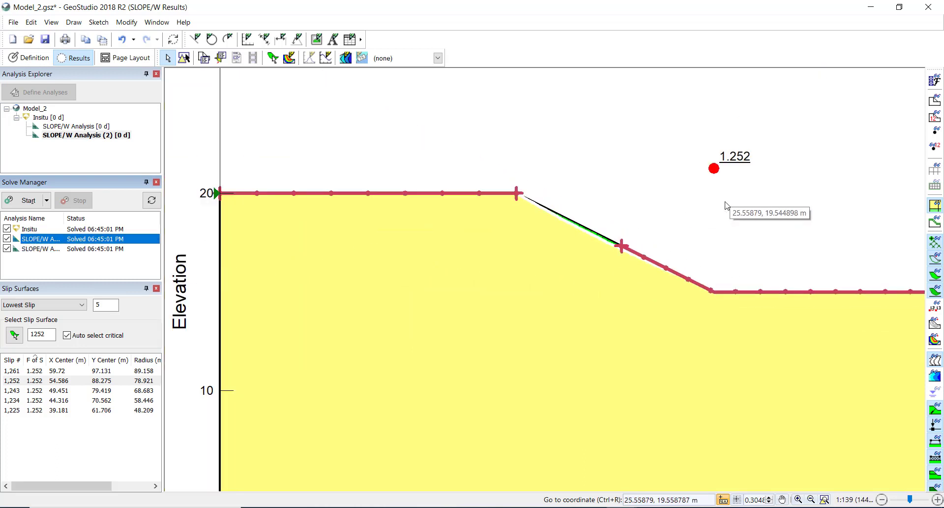
pyautogui.hotkey('ctrl', 'a')
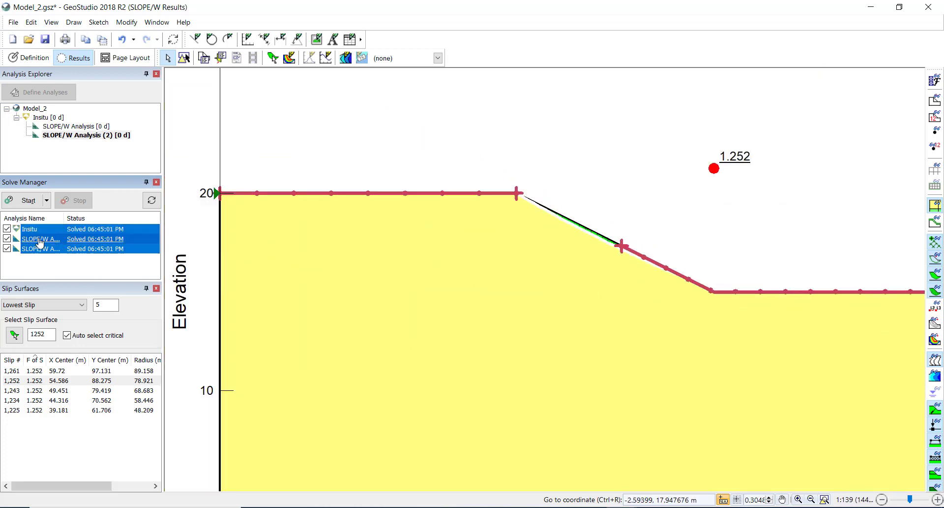
pyautogui.click(40, 239)
pyautogui.click(7, 248)
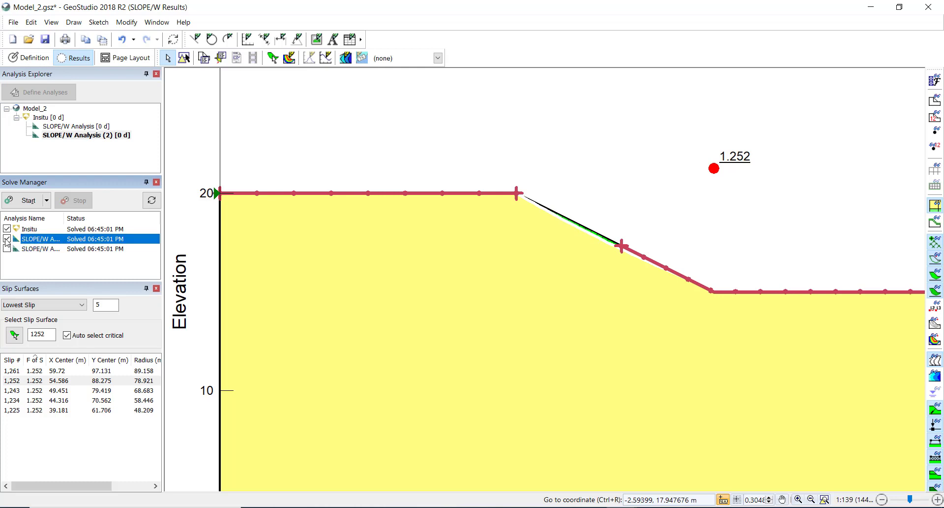
pyautogui.click(7, 229)
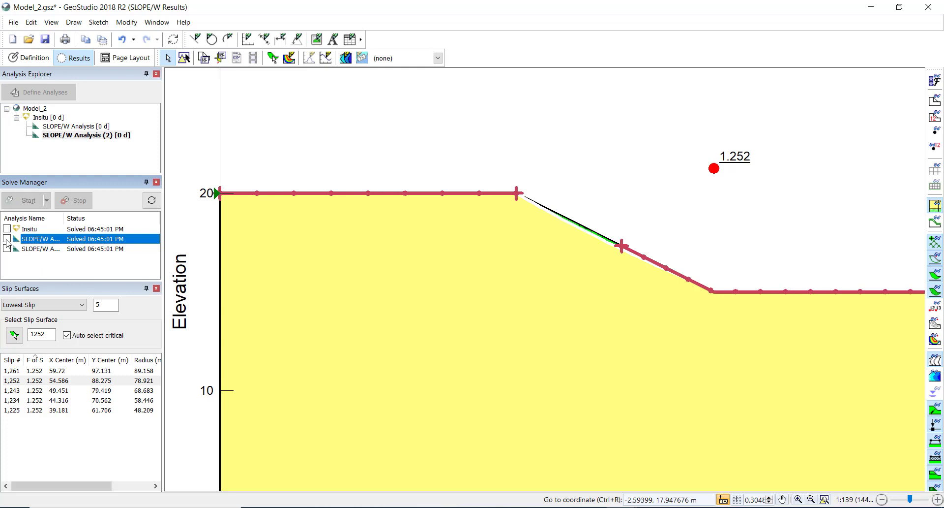
pyautogui.click(7, 239)
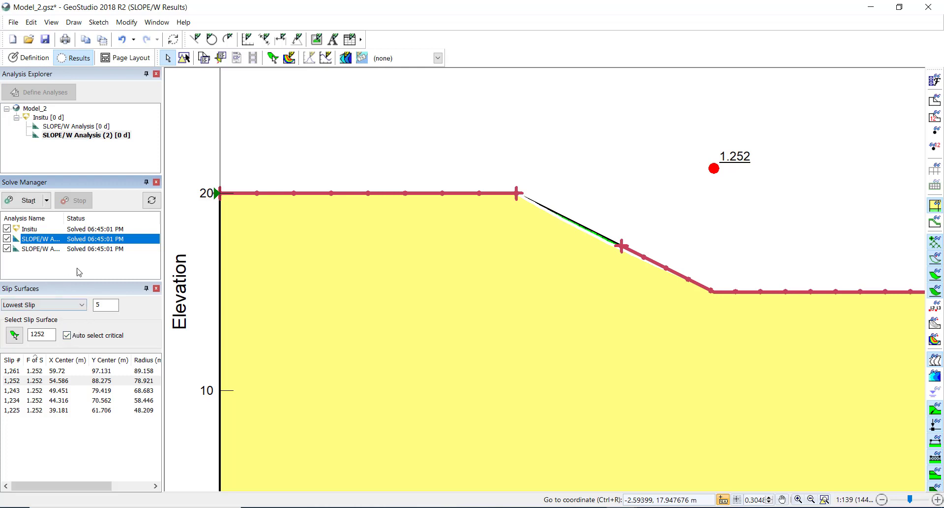
# List all slip surfaces of the Bishop analysis and view them against the slope
pyautogui.click(63, 304)
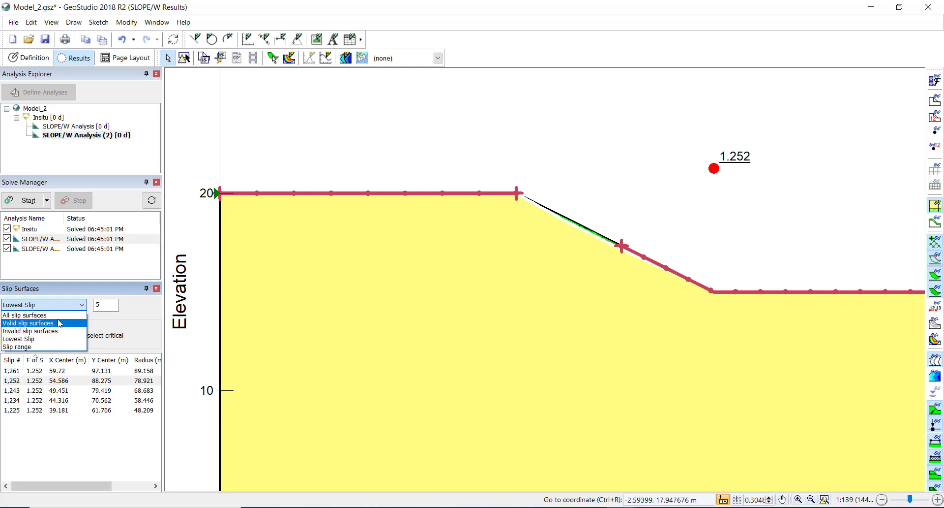
pyautogui.click(58, 309)
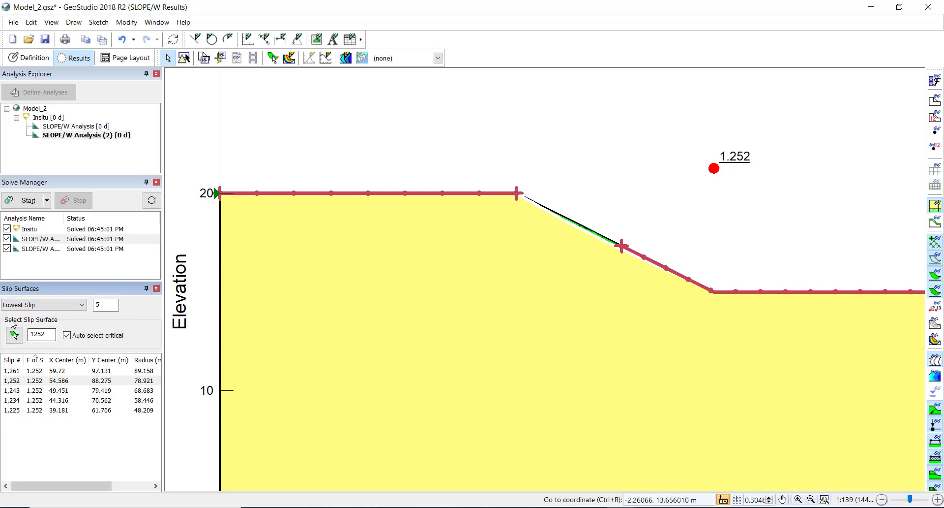
pyautogui.click(44, 304)
pyautogui.click(29, 320)
pyautogui.scroll(-2, 481, 255)
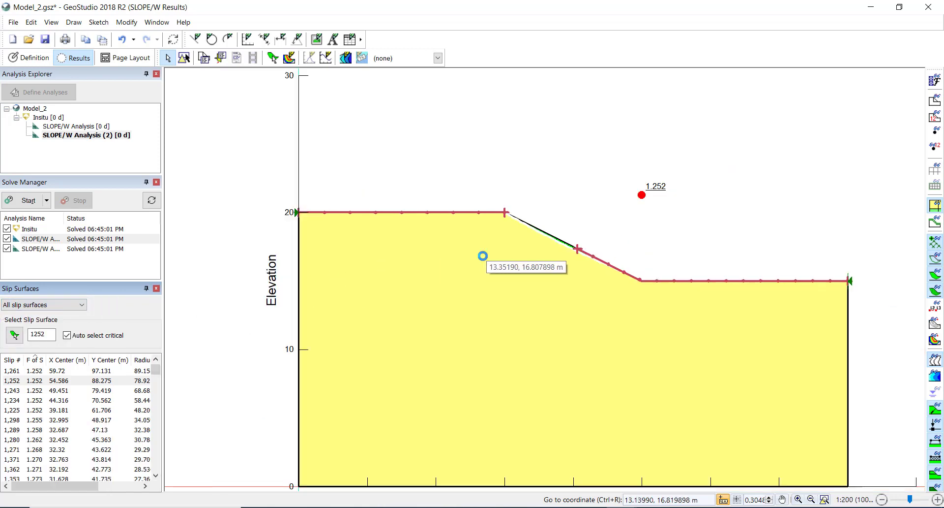
pyautogui.scroll(-2, 485, 257)
pyautogui.scroll(3, 284, 288)
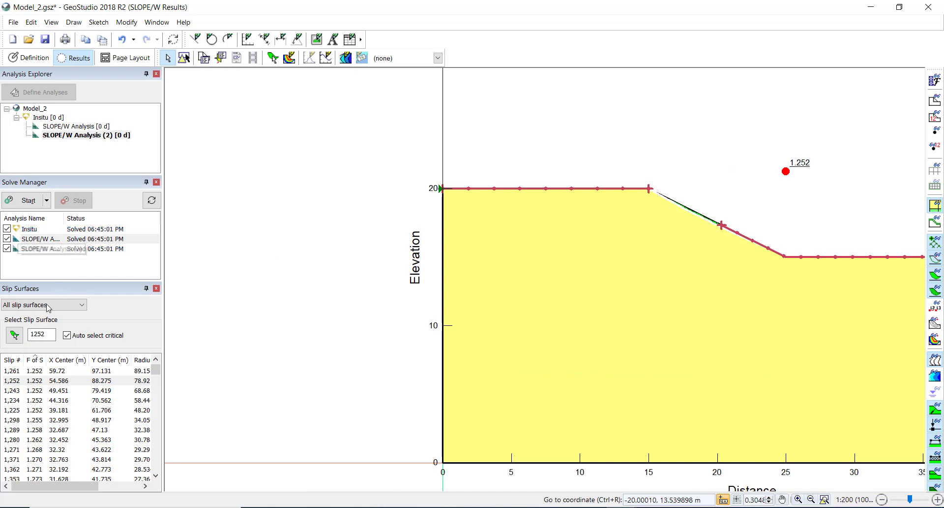
# Compare the critical factors of safety by switching between the stress-based and Bishop SLOPE/W results
pyautogui.click(75, 337)
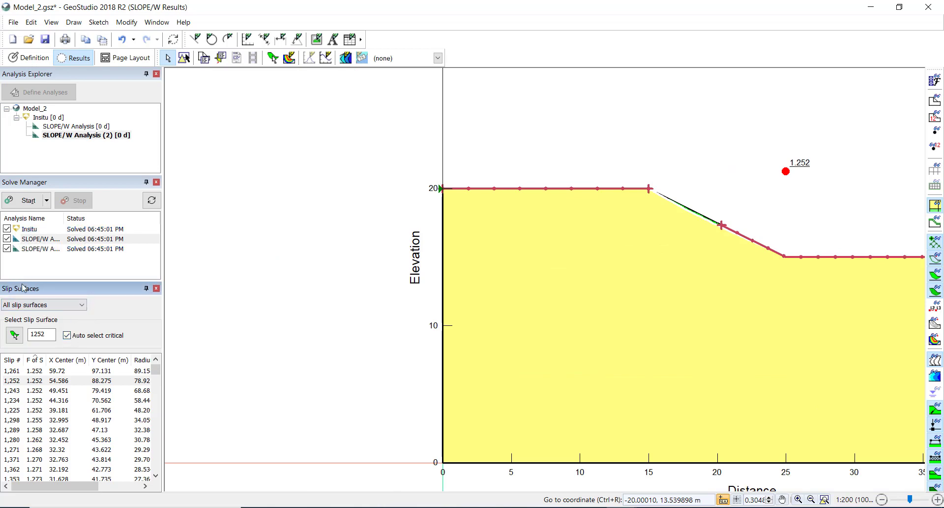
pyautogui.click(40, 248)
pyautogui.click(7, 249)
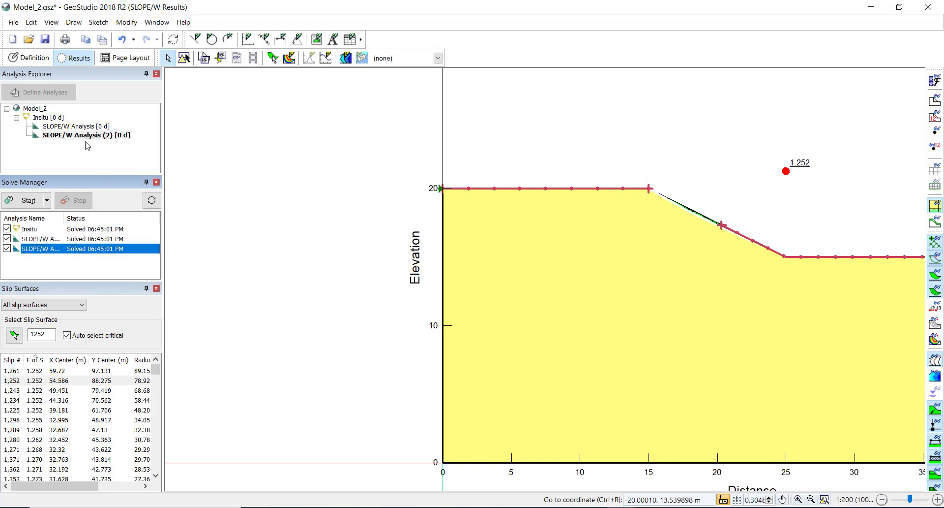
pyautogui.click(71, 127)
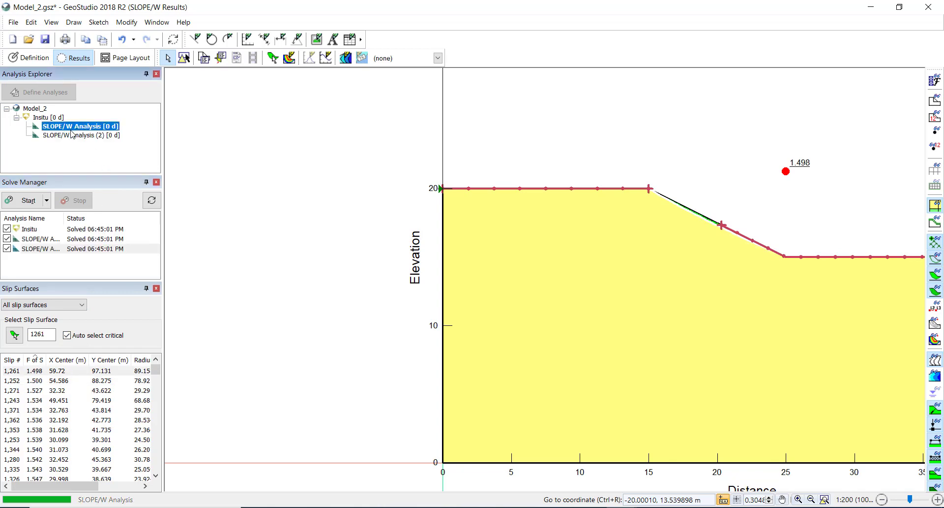
pyautogui.click(72, 135)
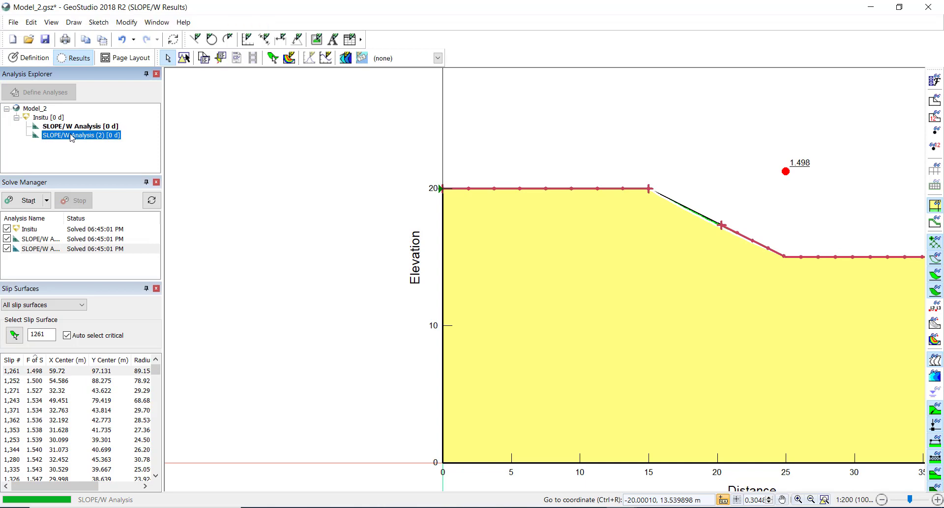
pyautogui.click(46, 128)
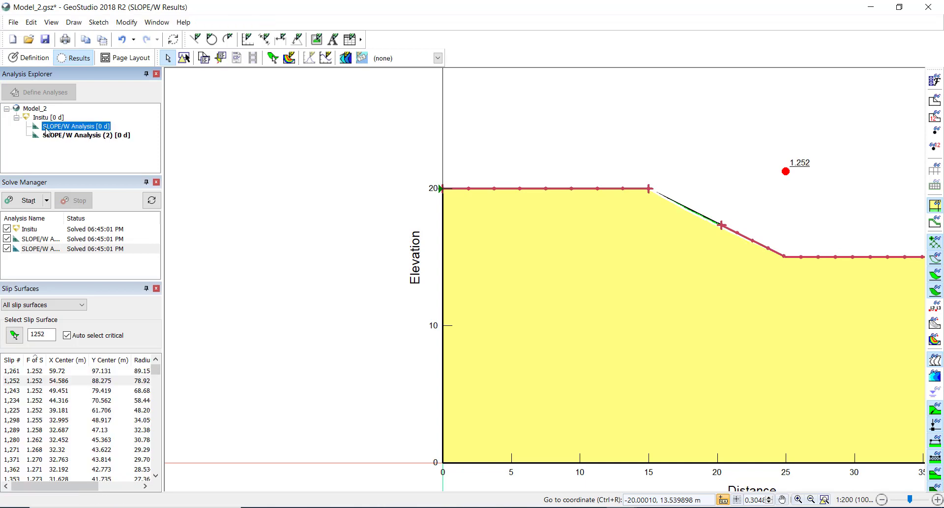
# Check the critical factors of safety of SLOPE/W Analysis and SLOPE/W Analysis (2) against each other once more
pyautogui.click(49, 135)
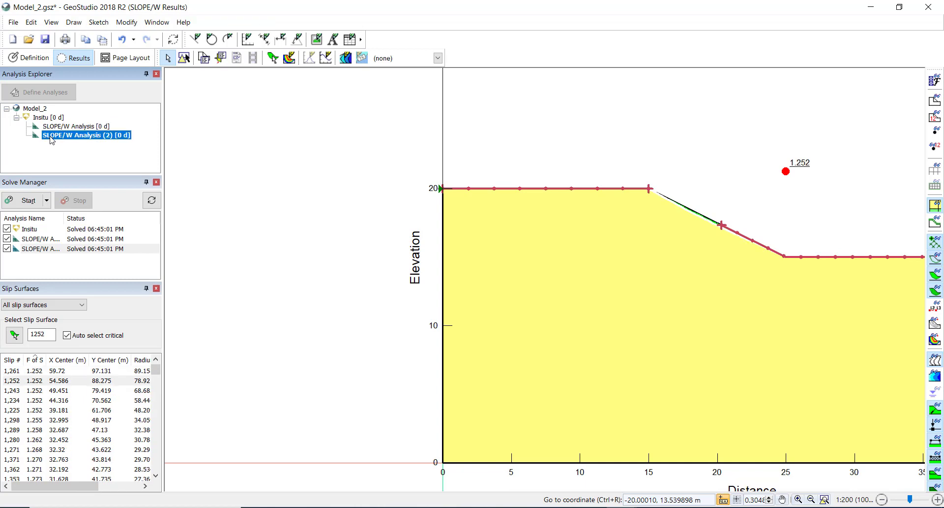
pyautogui.click(49, 128)
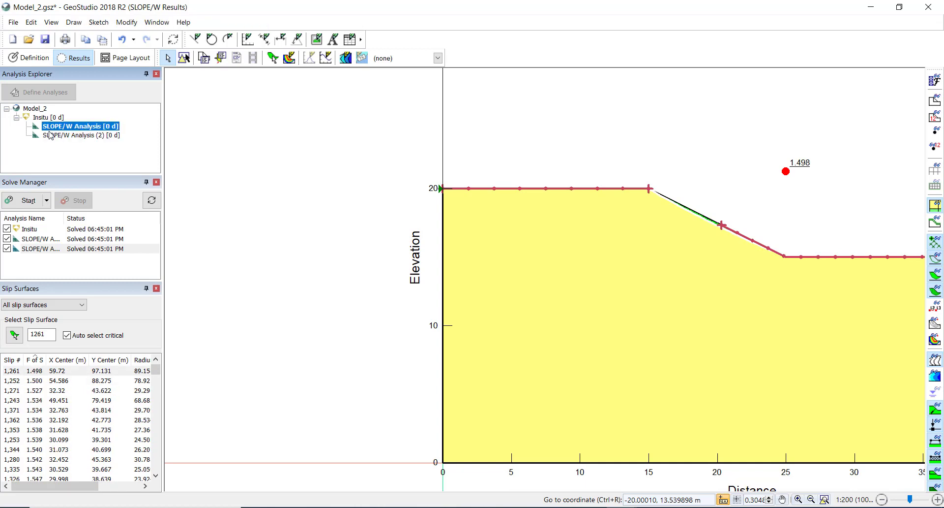
pyautogui.click(51, 135)
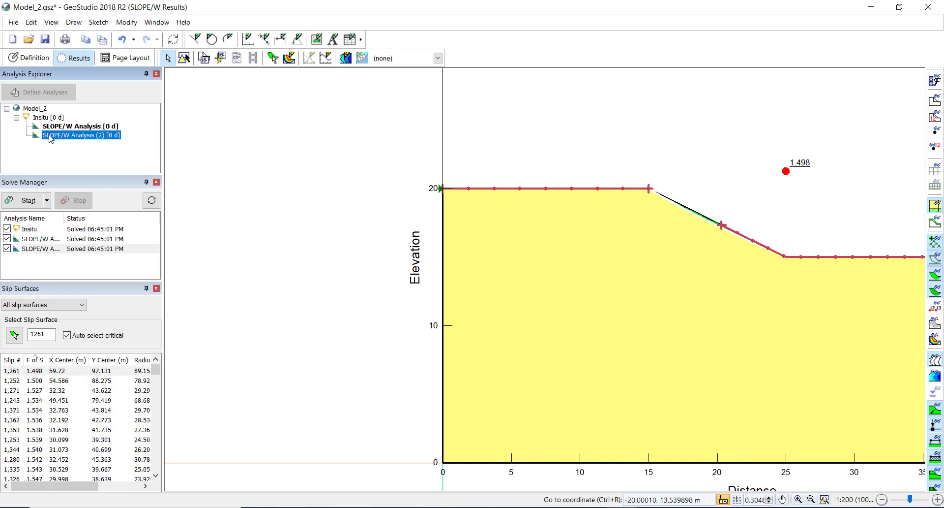
# Set the parent of the Bishop analysis, SLOPE/W Analysis (2), to (none) in the analysis definitions
pyautogui.click(30, 56)
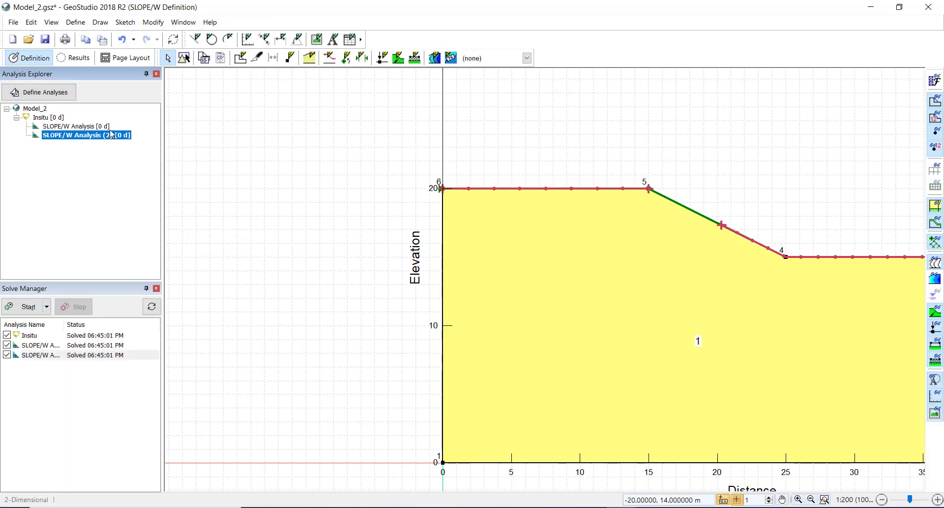
pyautogui.click(40, 90)
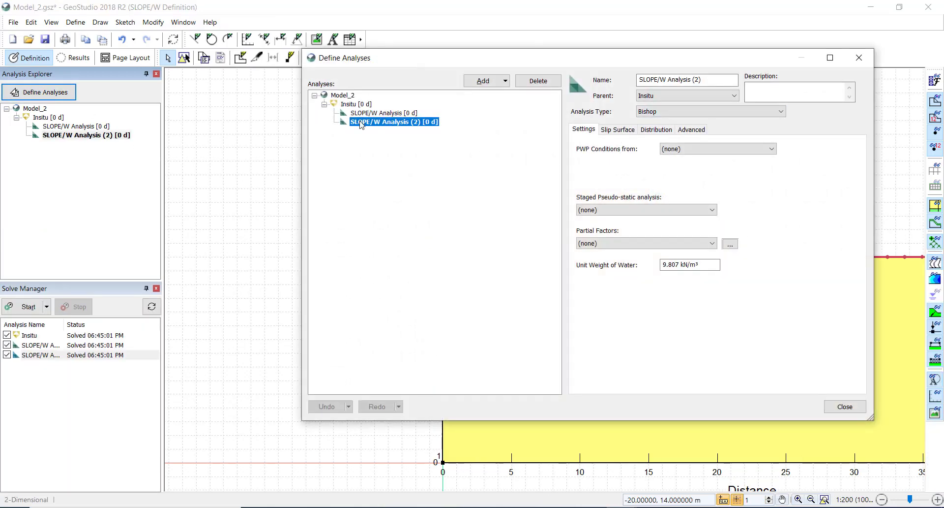
pyautogui.click(682, 98)
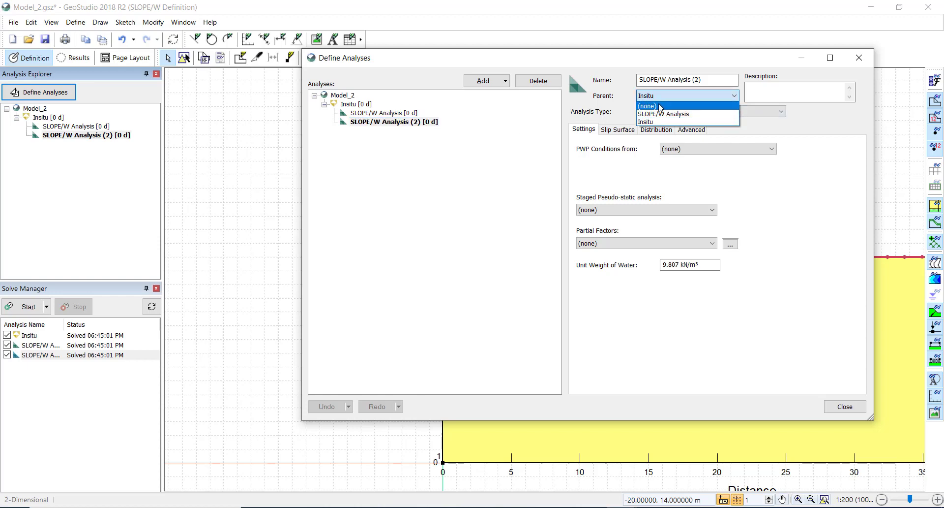
pyautogui.click(475, 213)
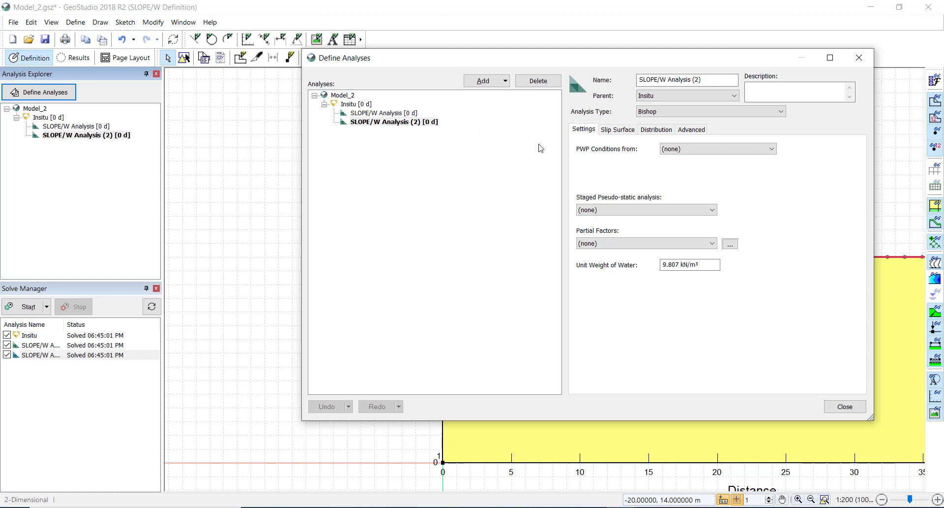
pyautogui.click(657, 97)
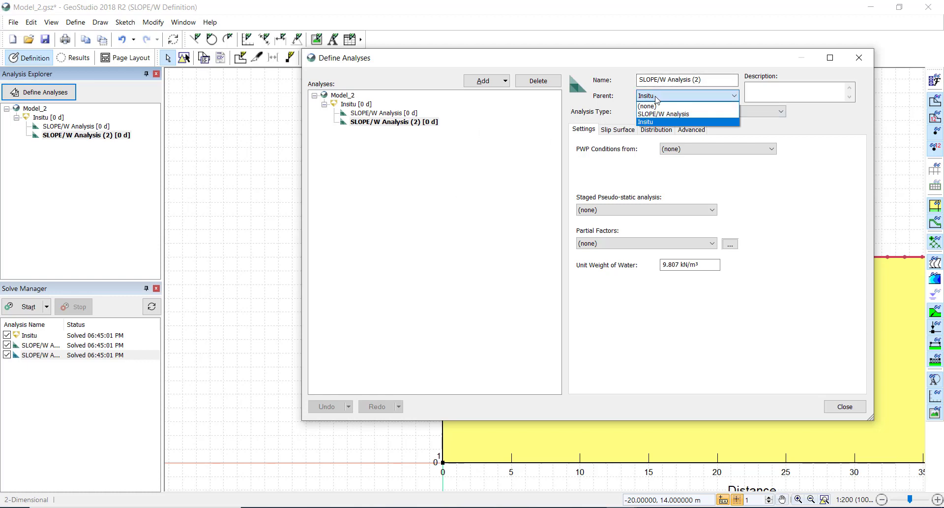
pyautogui.click(657, 106)
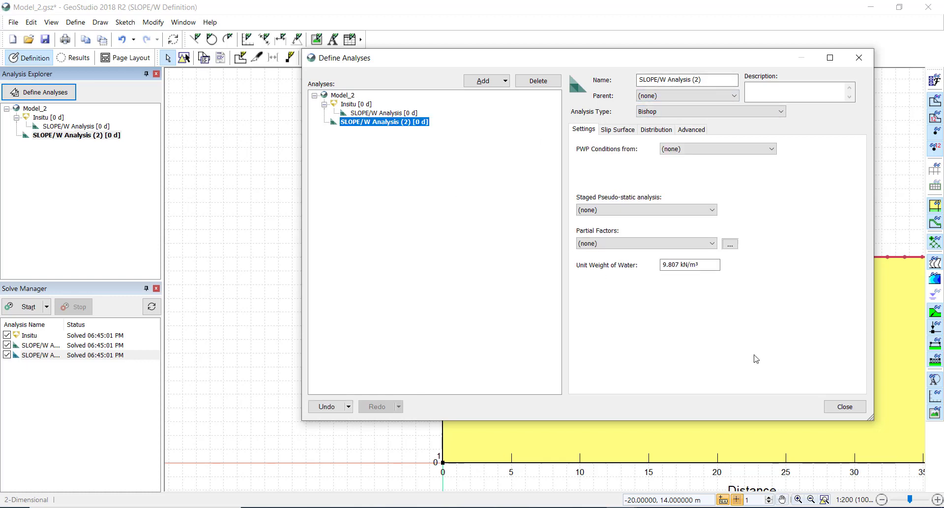
pyautogui.click(844, 406)
# Solve all analyses with the Bishop analysis detached from Insitu and inspect its critical slip surface
pyautogui.click(27, 307)
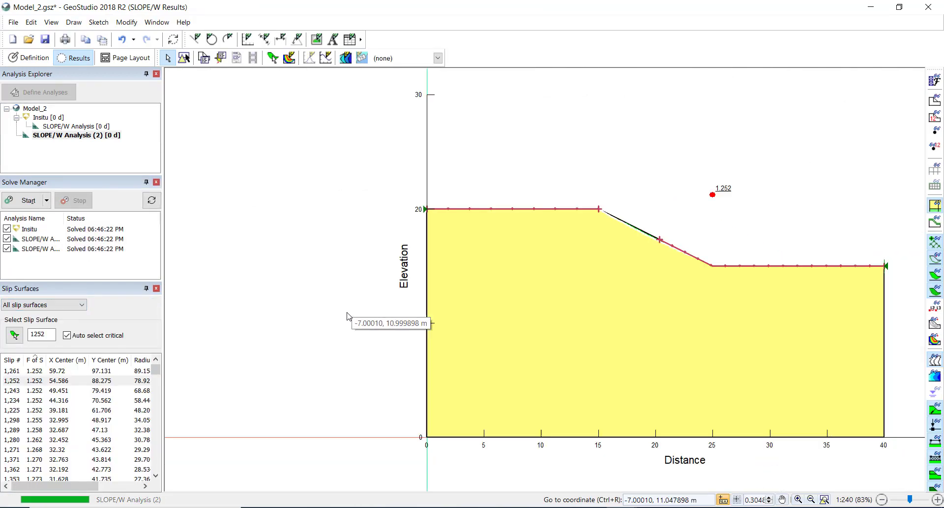
pyautogui.scroll(-3, 347, 316)
pyautogui.scroll(2, 206, 305)
pyautogui.scroll(4, 645, 272)
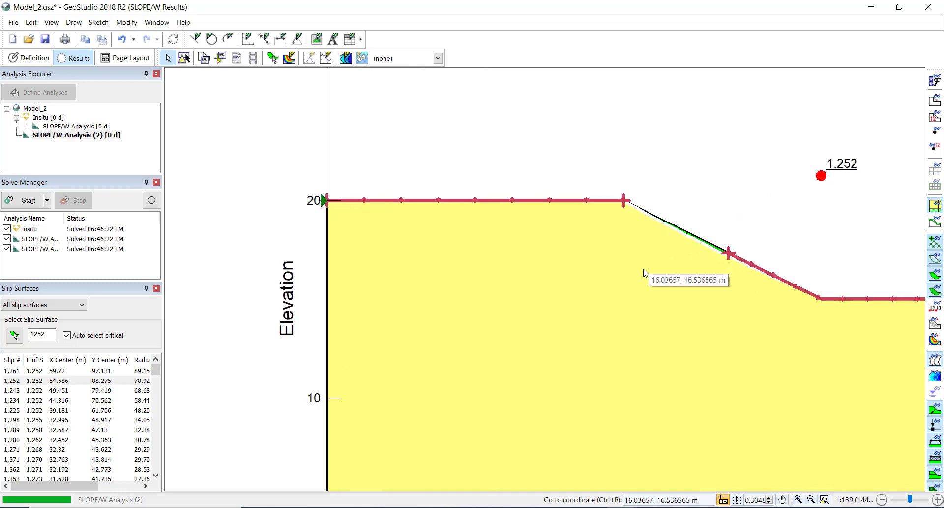
pyautogui.scroll(-3, 533, 258)
# Compare the critical slip surfaces of the stress-based and detached Bishop analyses up close on the slope face
pyautogui.click(76, 126)
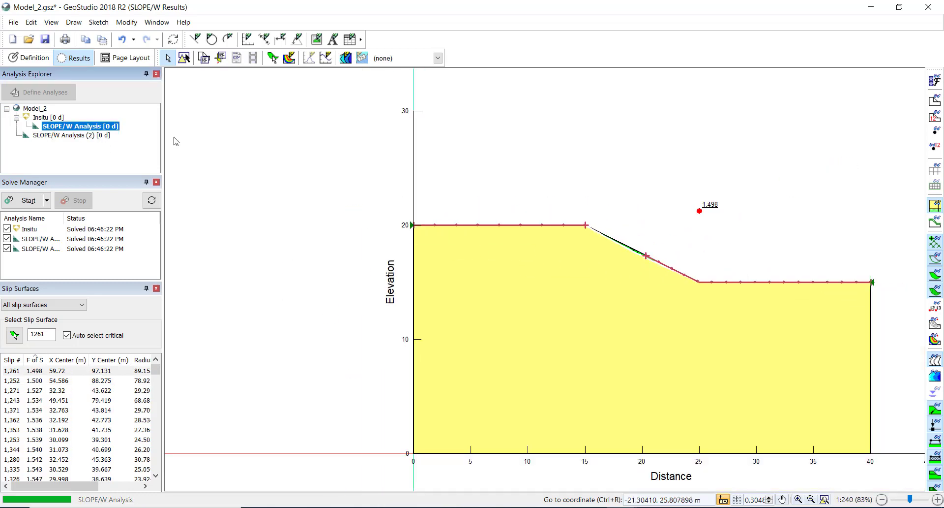
pyautogui.scroll(4, 664, 268)
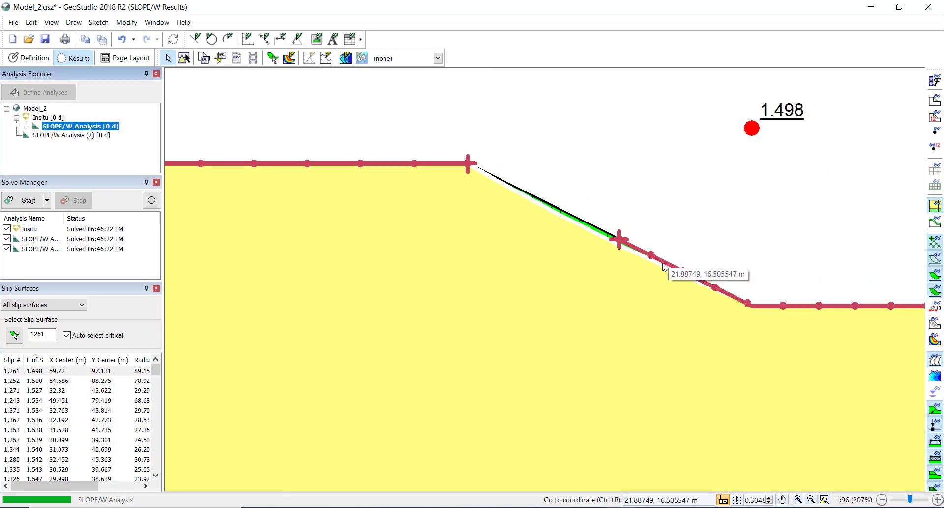
pyautogui.scroll(2, 585, 259)
pyautogui.click(35, 135)
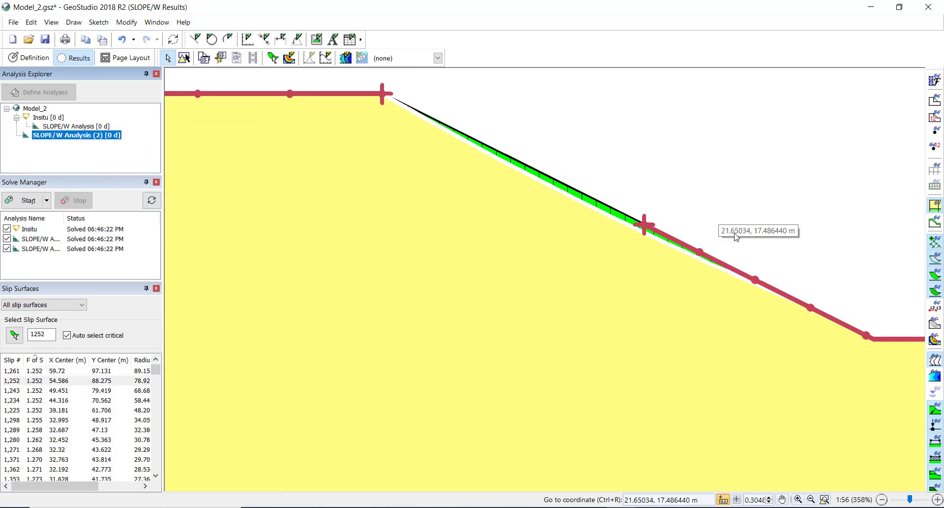
pyautogui.scroll(-3, 634, 288)
pyautogui.scroll(-2, 738, 207)
pyautogui.scroll(2, 728, 202)
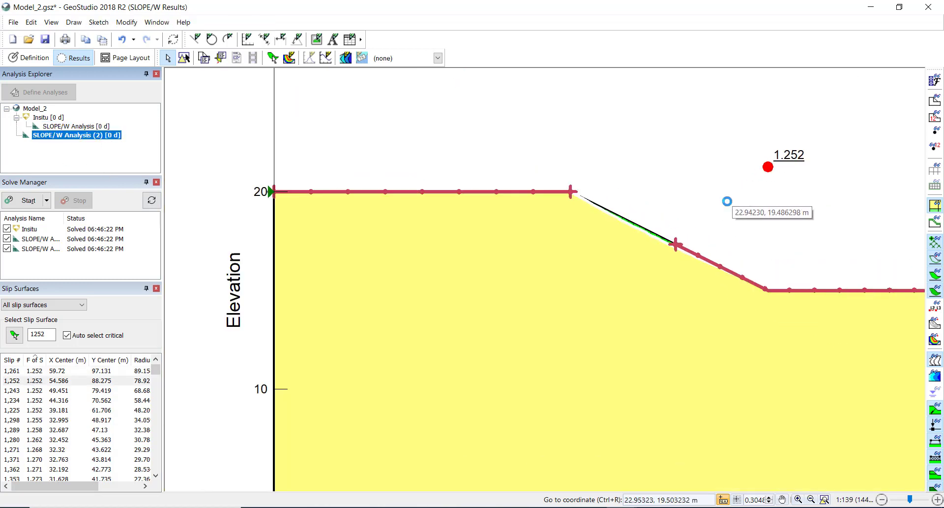
pyautogui.scroll(2, 727, 201)
pyautogui.scroll(-4, 607, 209)
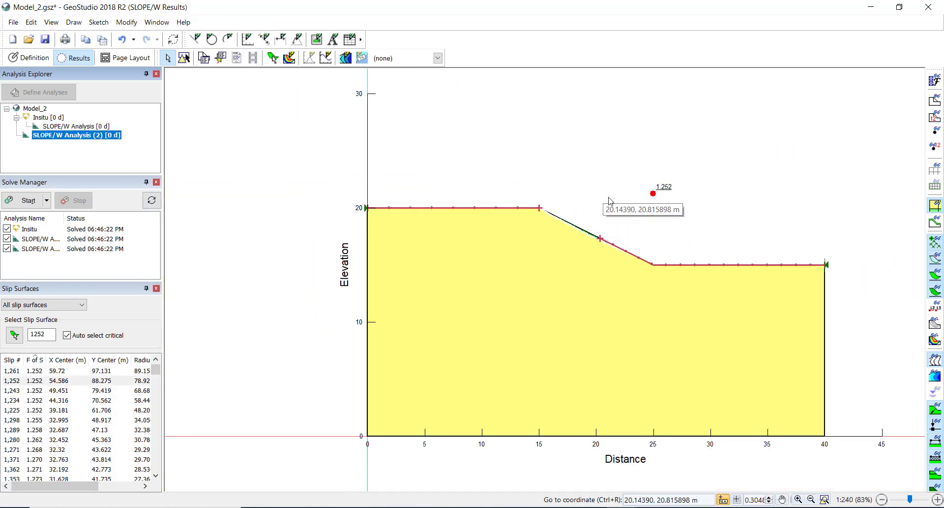
# Change the analysis type of SLOPE/W Analysis (2) to Spencer in the analysis definitions
pyautogui.click(46, 59)
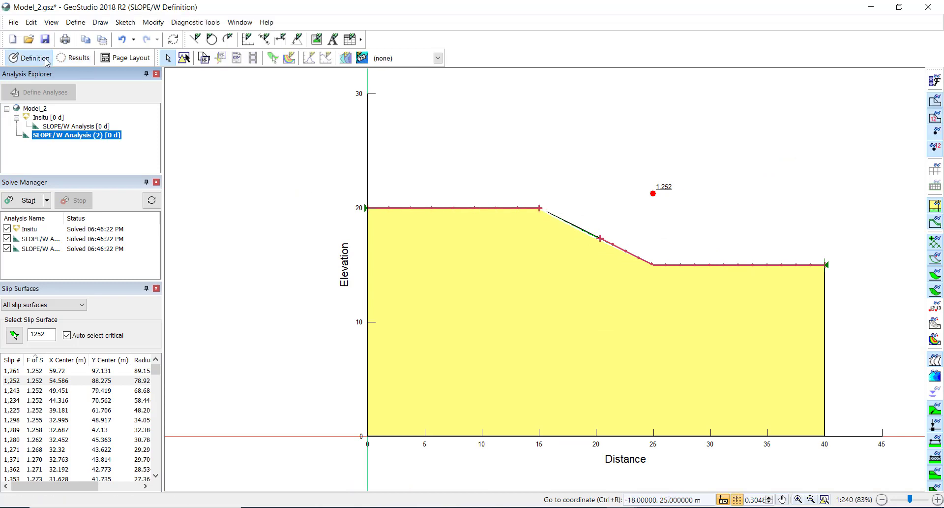
pyautogui.doubleClick(256, 168)
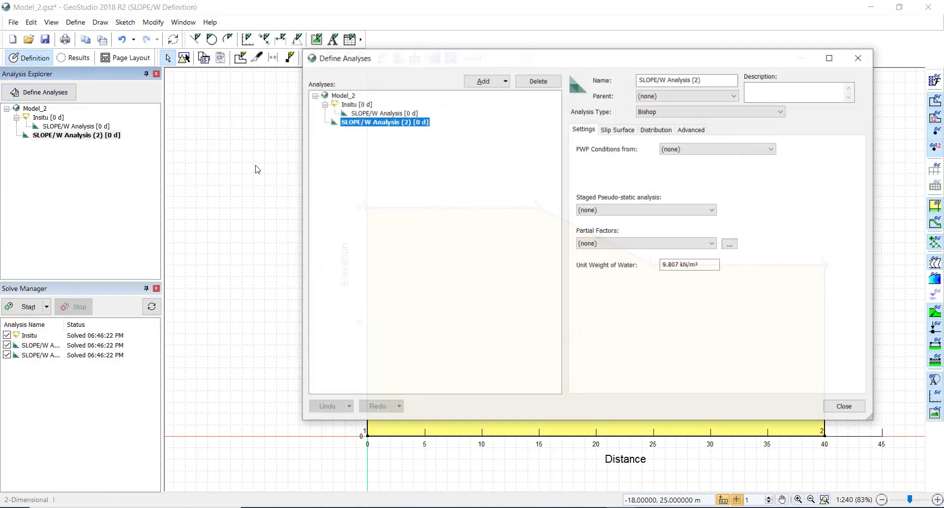
pyautogui.click(657, 112)
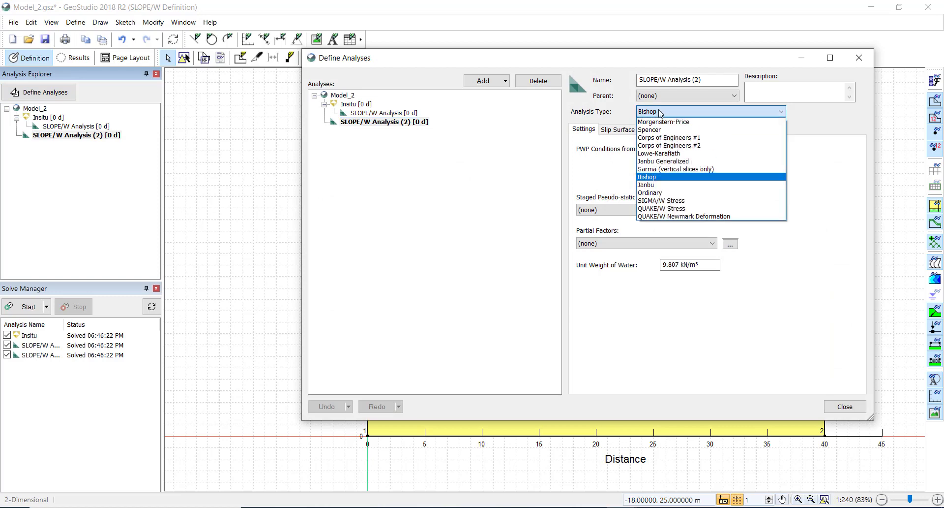
pyautogui.click(649, 129)
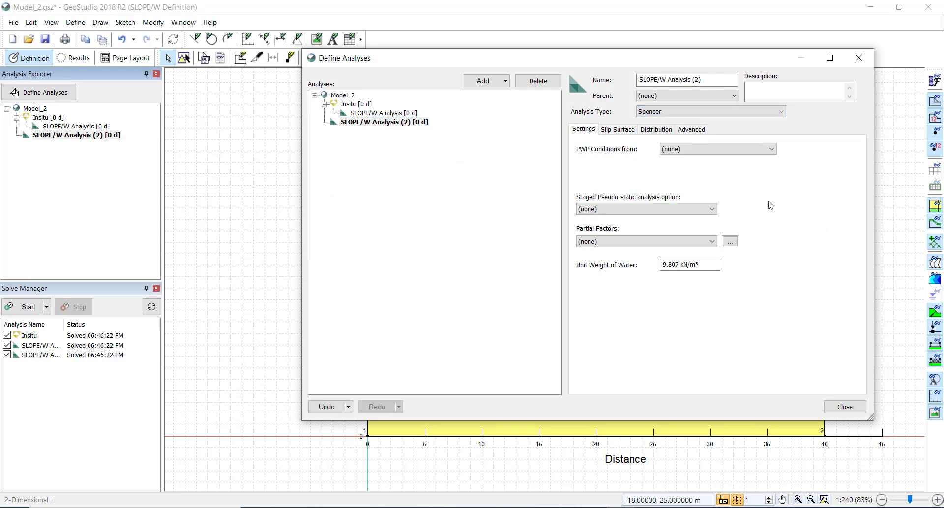
pyautogui.click(845, 407)
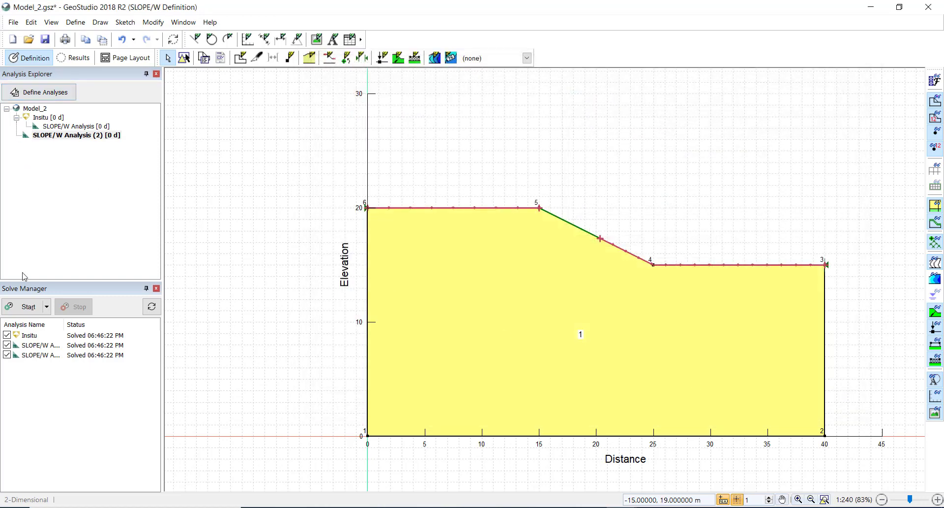
# Exclude Insitu and the stress-based SLOPE/W Analysis from solving, and solve only SLOPE/W Analysis (2)
pyautogui.click(7, 345)
pyautogui.click(7, 335)
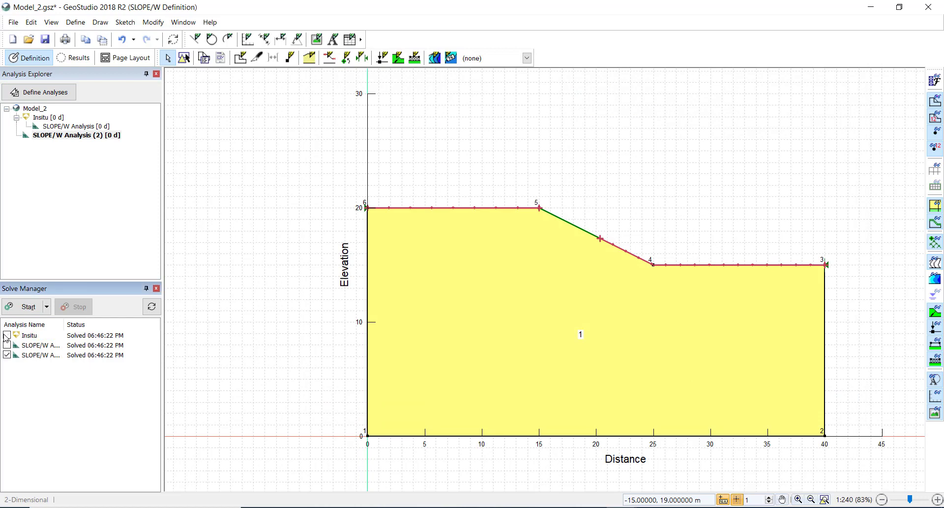
pyautogui.click(25, 307)
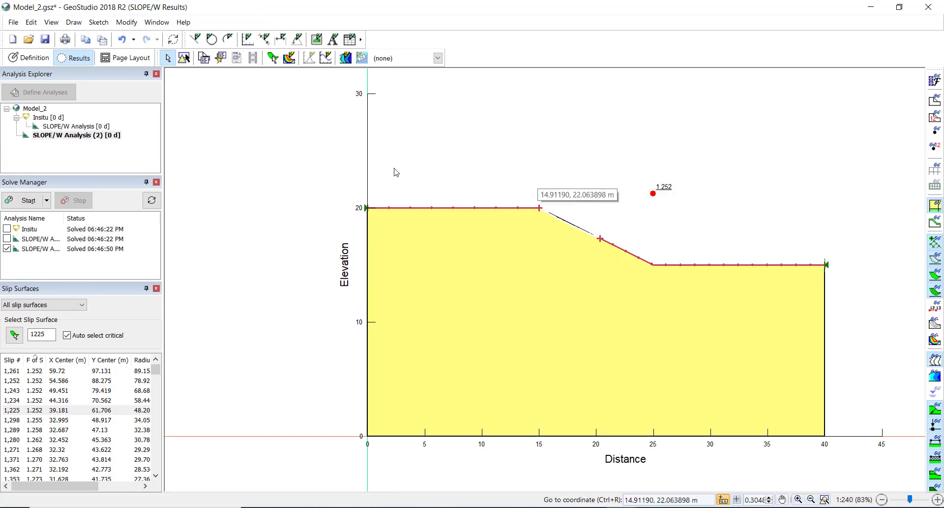
# Review the stress-based SLOPE/W result and its parent Insitu result by switching between the analyses
pyautogui.click(83, 125)
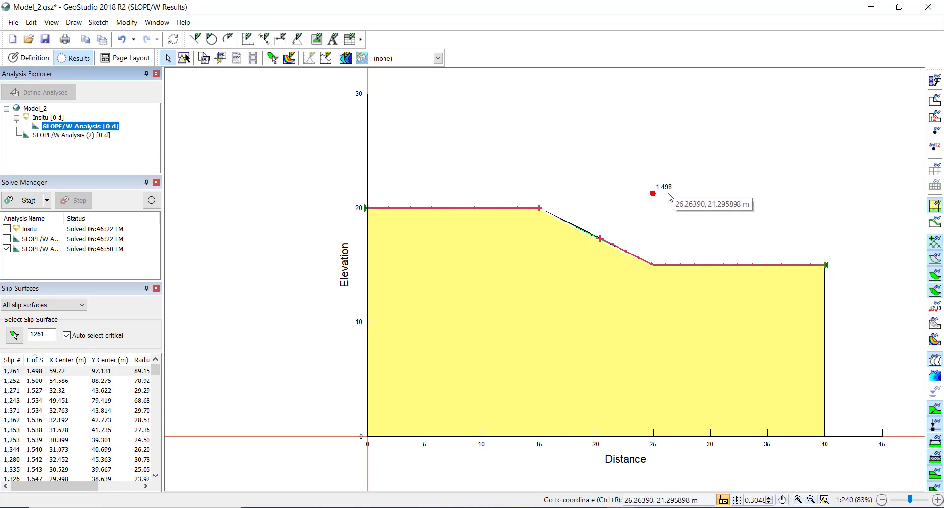
pyautogui.click(45, 117)
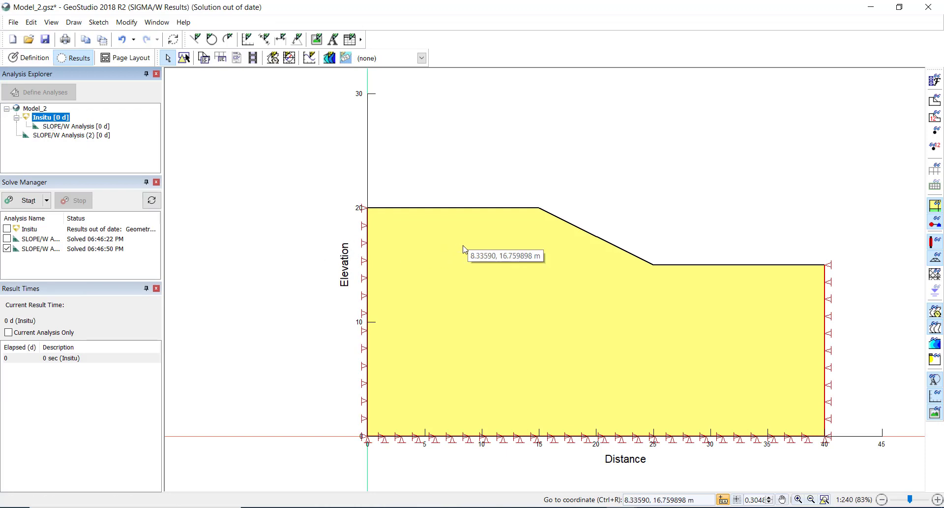
pyautogui.press('Down')
pyautogui.press('Down')
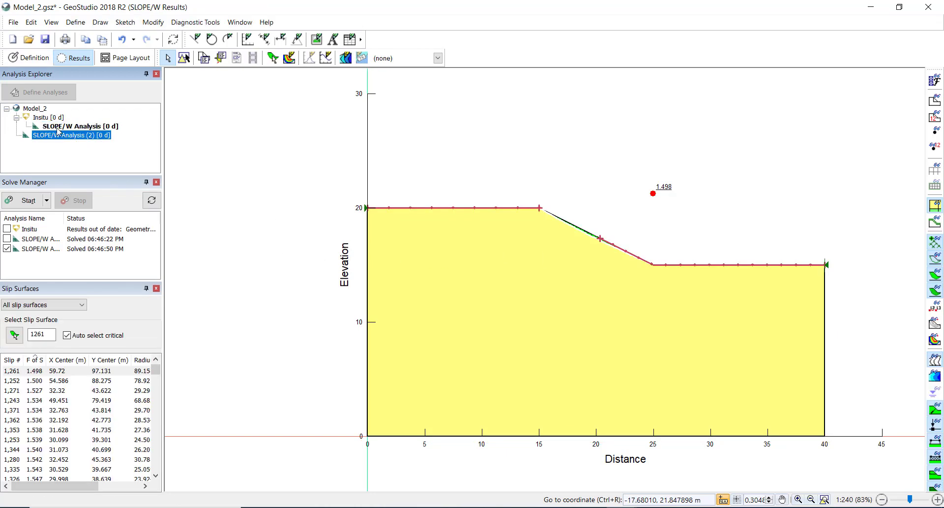
pyautogui.press('Up')
pyautogui.press('Up')
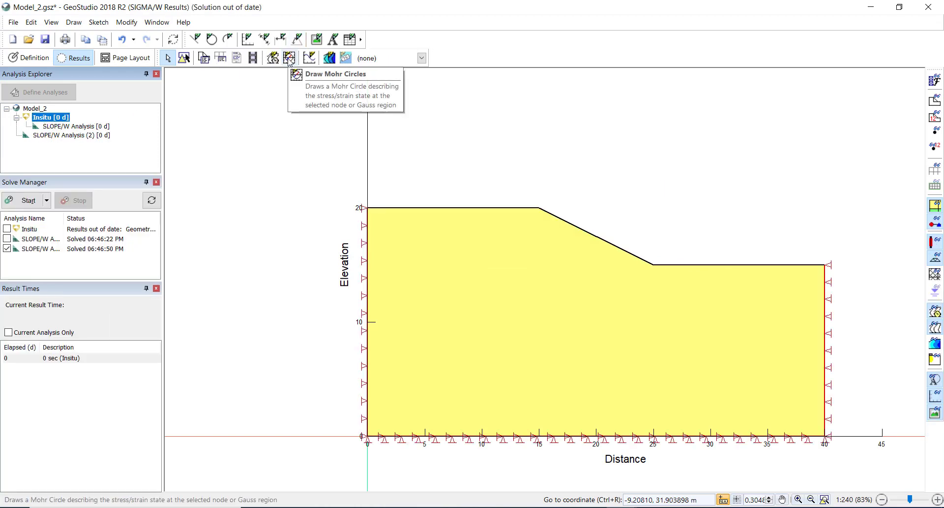
# Draw total stress Mohr circles for the Insitu results, including Element 18, Node 64 and Element 50
pyautogui.click(289, 58)
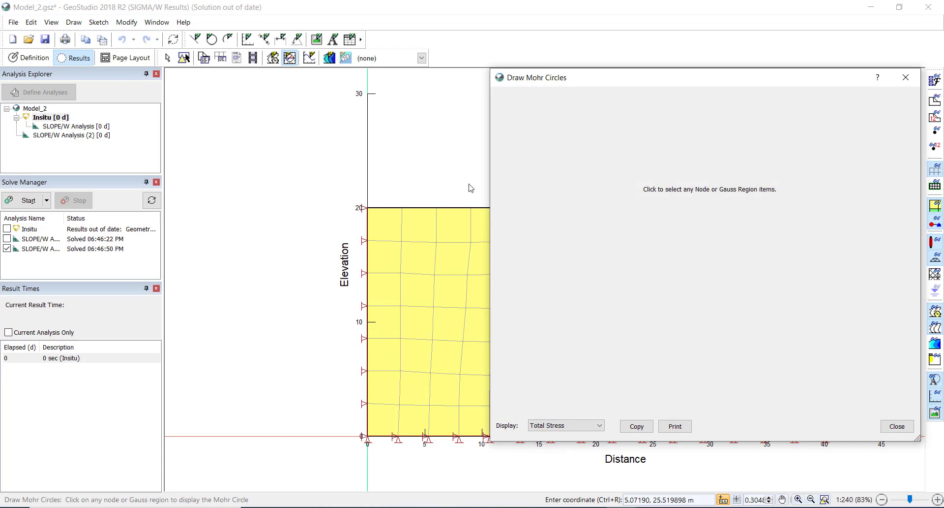
pyautogui.click(448, 269)
pyautogui.click(442, 327)
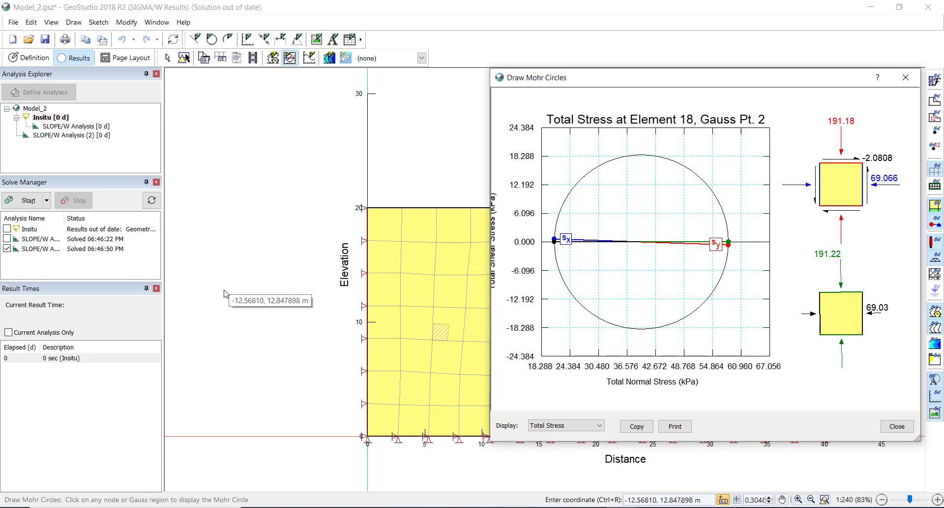
pyautogui.scroll(-3, 339, 303)
pyautogui.scroll(2, 374, 308)
pyautogui.click(401, 299)
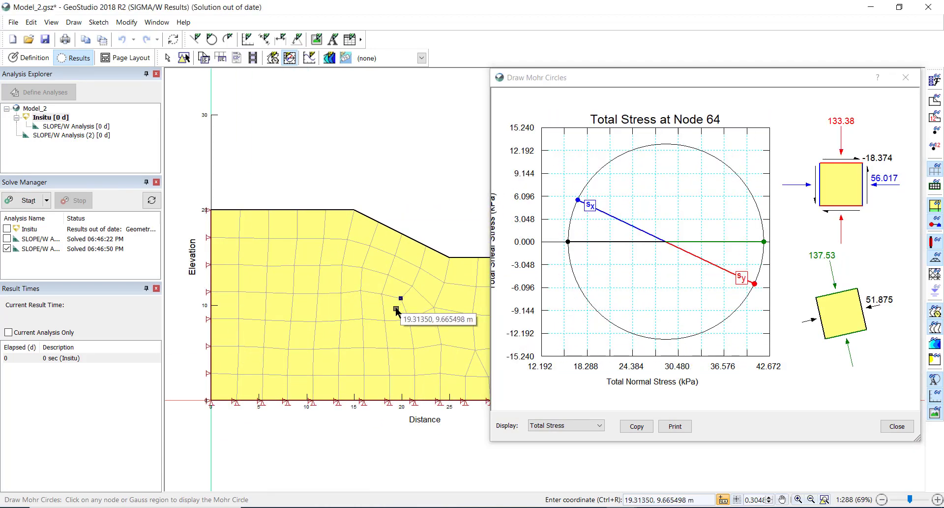
pyautogui.click(398, 303)
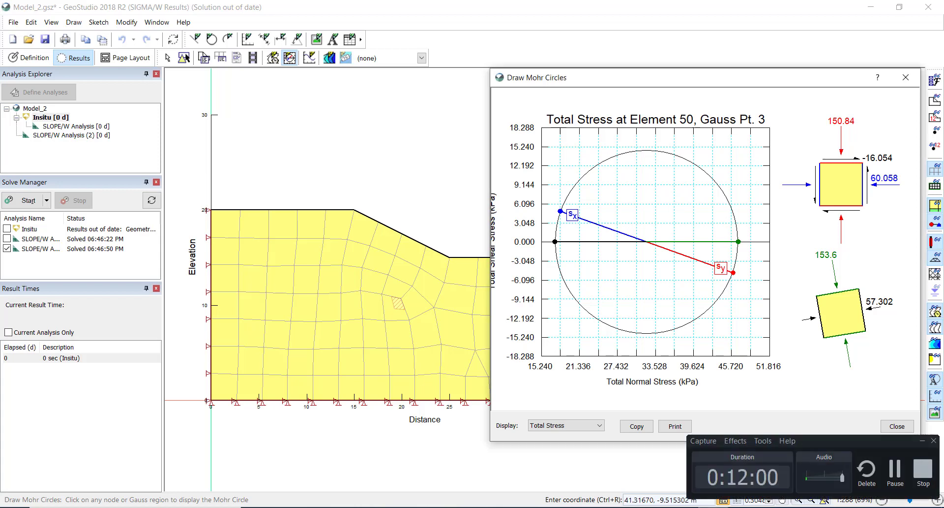
# View the total stress Mohr circles at Element 61 and Element 64 below the slope, and close the Mohr circle window
pyautogui.click(425, 282)
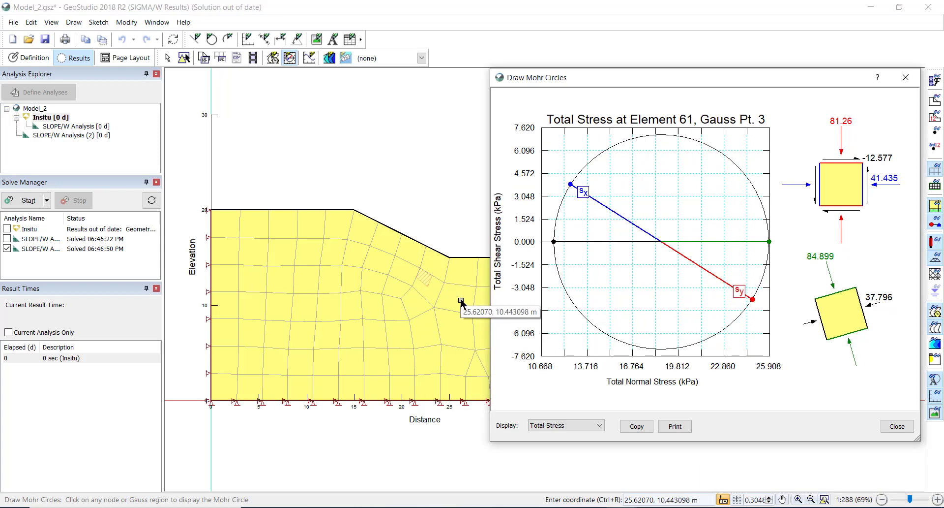
pyautogui.click(444, 304)
pyautogui.click(449, 328)
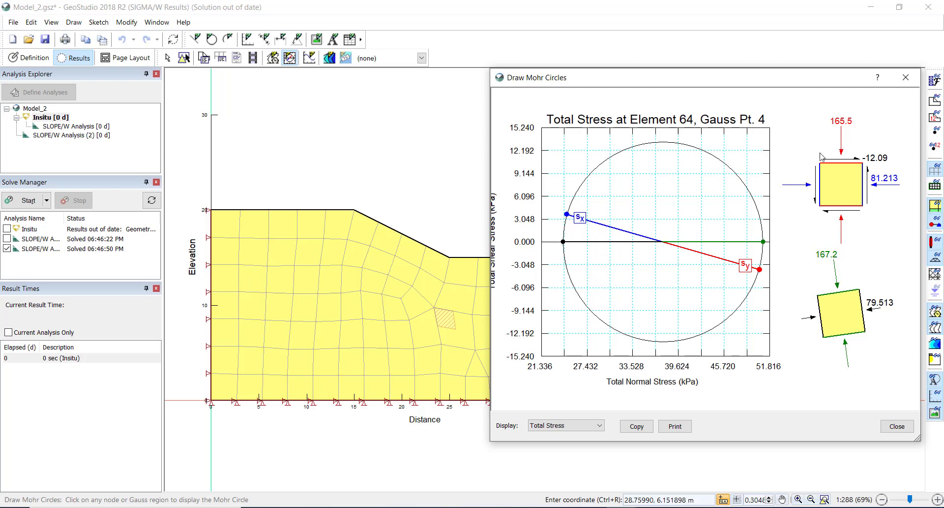
pyautogui.scroll(-5, 487, 270)
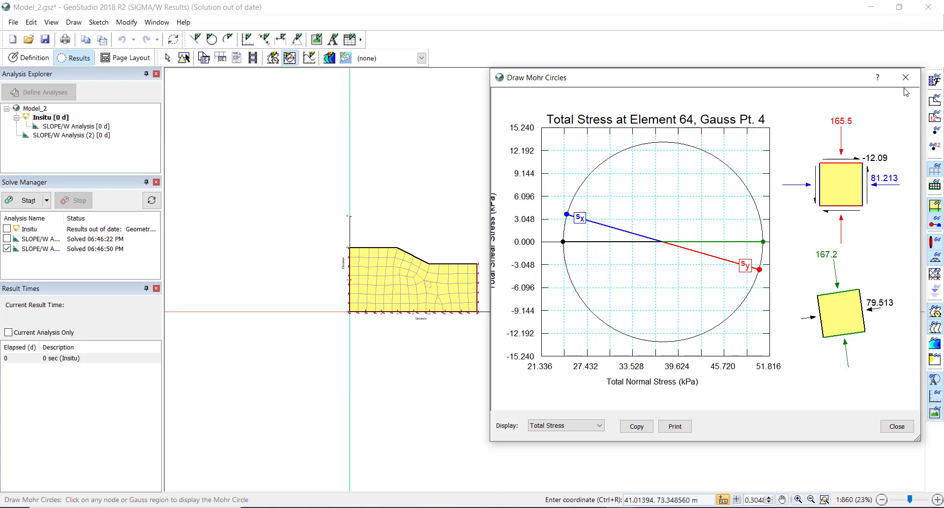
pyautogui.press('Escape')
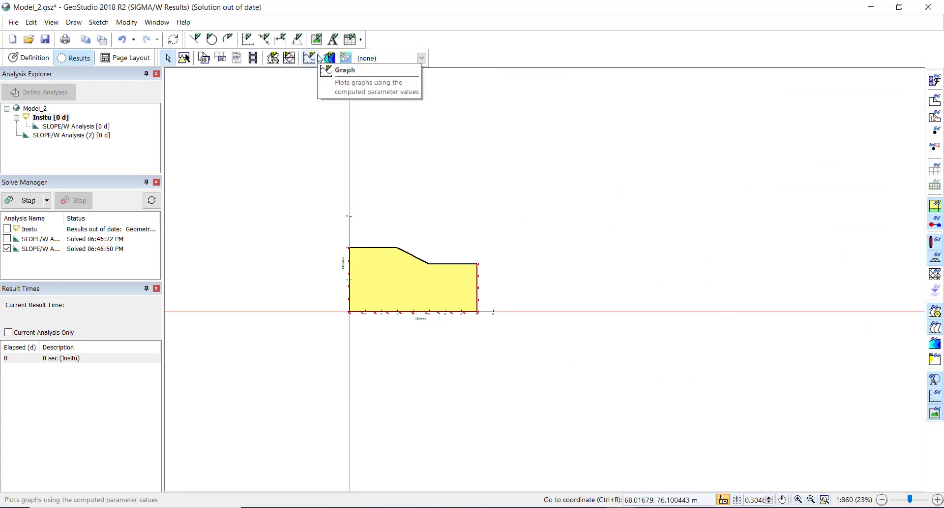
# Add a new contour plot of Y-Total Stress to the Insitu results
pyautogui.click(329, 58)
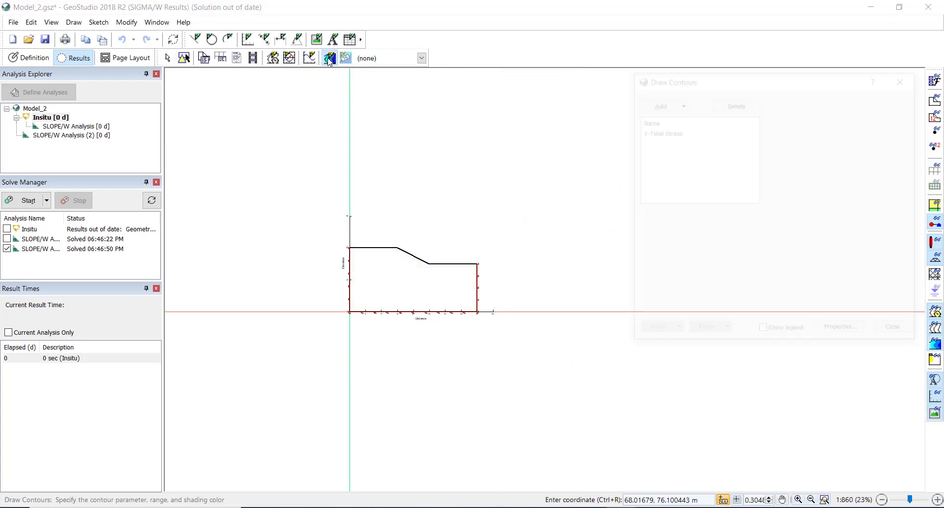
pyautogui.click(680, 103)
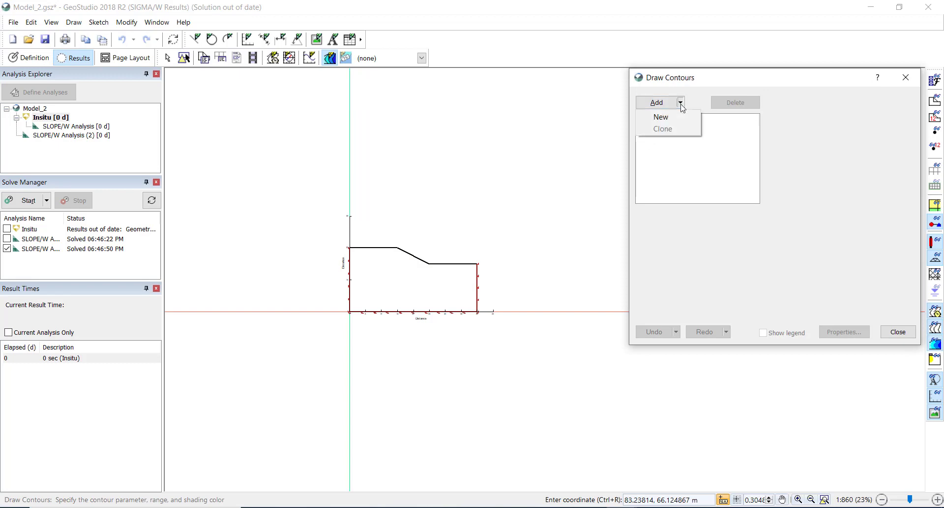
pyautogui.click(674, 116)
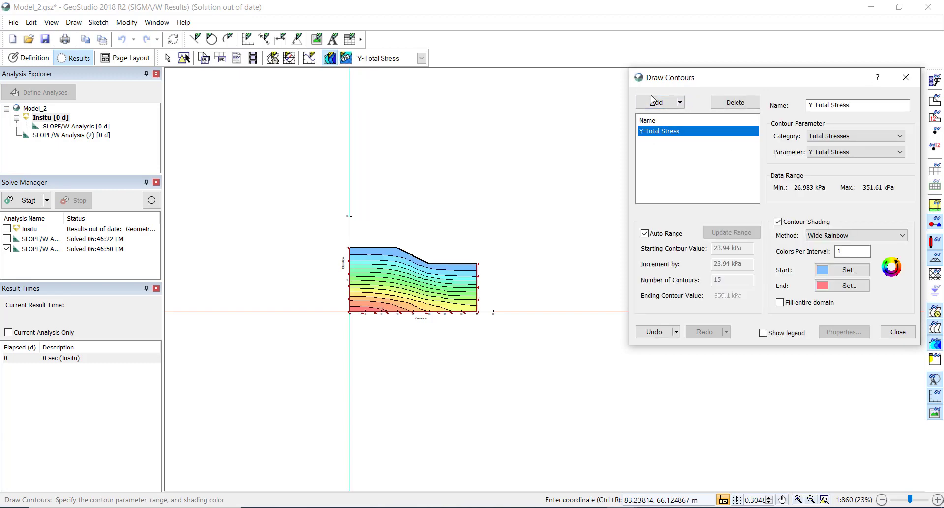
pyautogui.scroll(3, 452, 384)
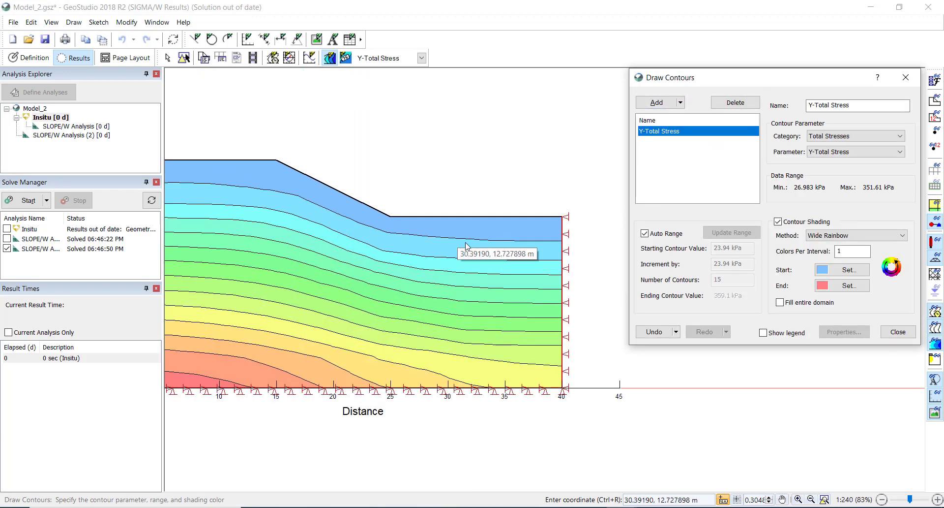
pyautogui.scroll(-1, 455, 253)
pyautogui.click(841, 152)
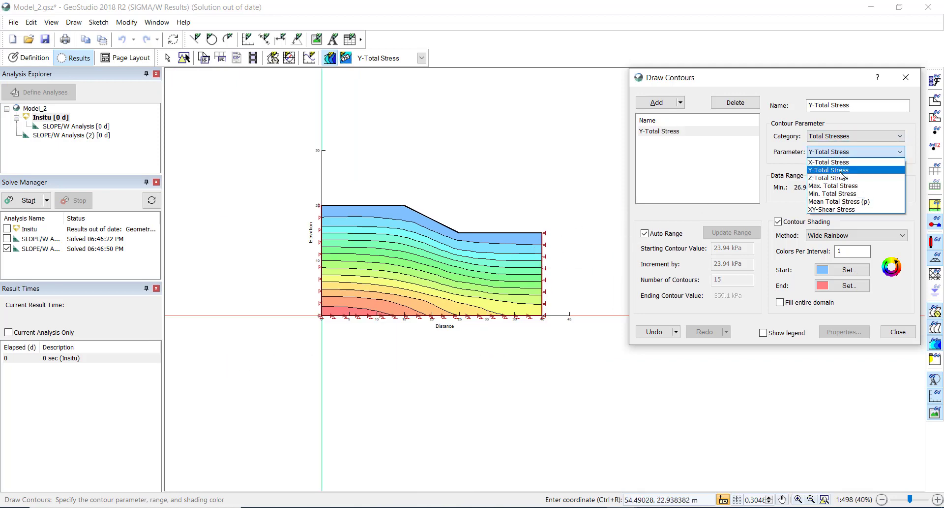
pyautogui.click(840, 149)
# Switch the Insitu contour plot to the Strains category and display Y-Strain
pyautogui.click(837, 137)
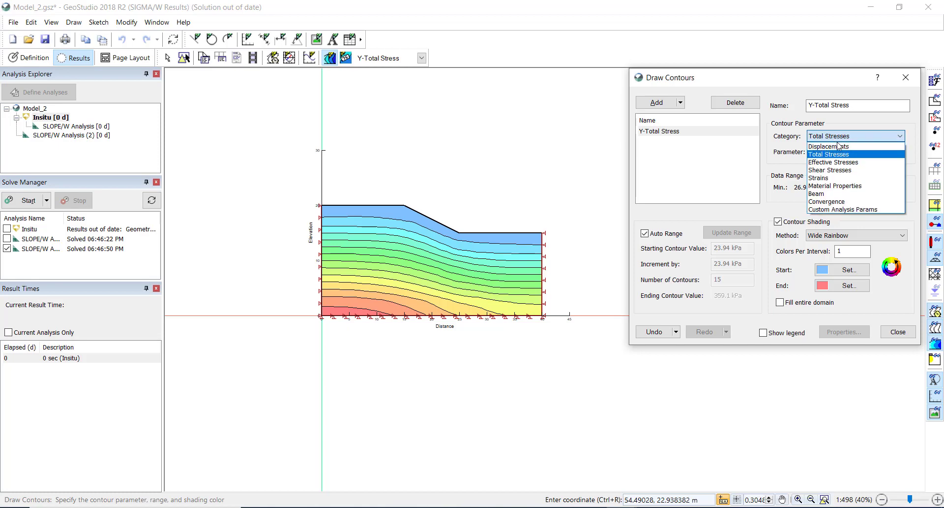
pyautogui.click(841, 177)
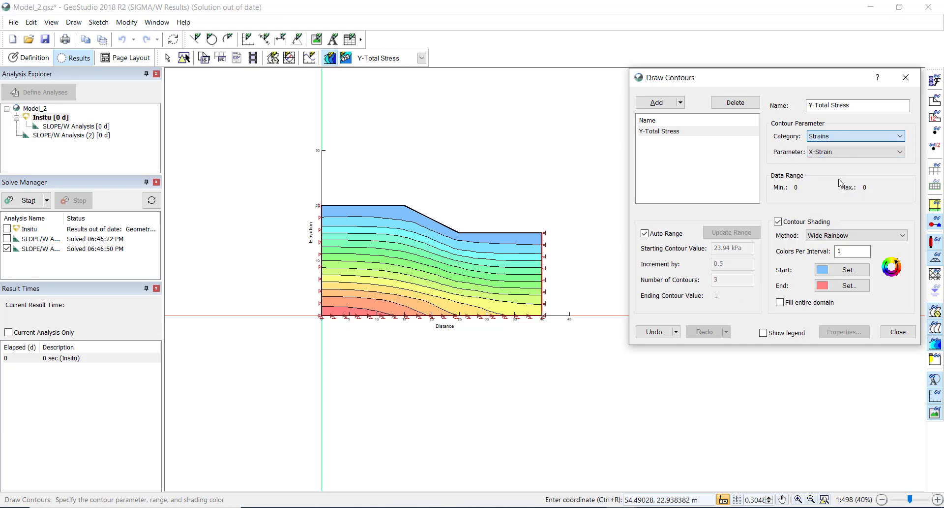
pyautogui.click(830, 151)
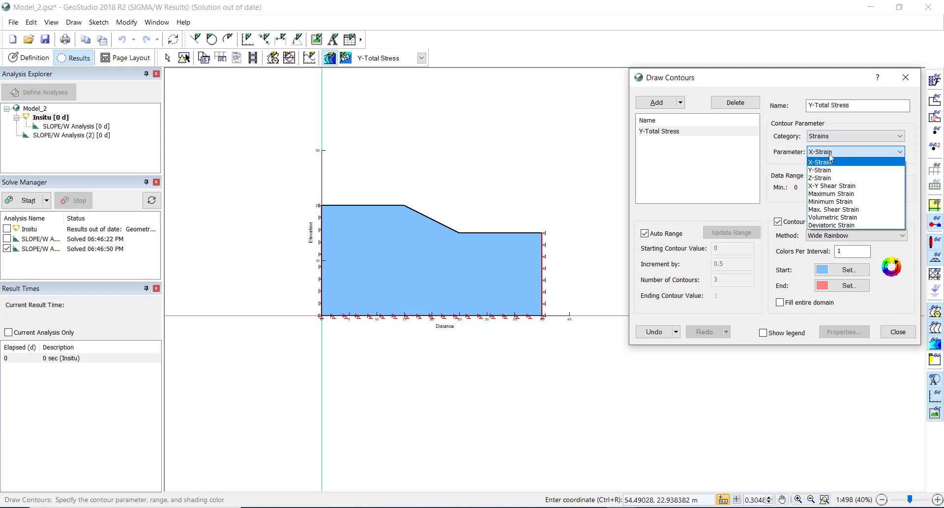
pyautogui.click(830, 171)
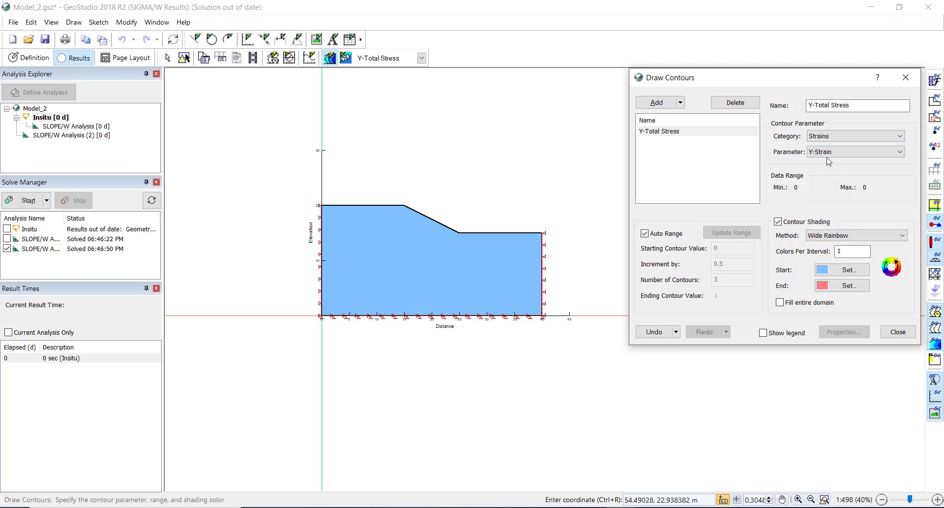
# View the other strain contours of the Insitu results, including Minimum Strain, Max. Shear Strain and Deviatoric Strain
pyautogui.click(829, 156)
pyautogui.press('Down')
pyautogui.press('Down')
pyautogui.press('Down')
pyautogui.press('Return')
pyautogui.click(832, 154)
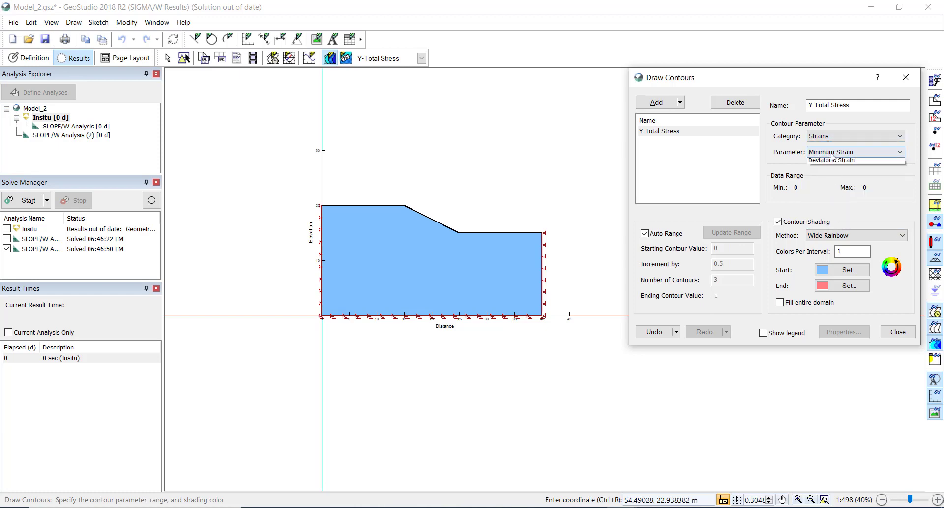
pyautogui.press('Down')
pyautogui.press('Return')
pyautogui.click(833, 155)
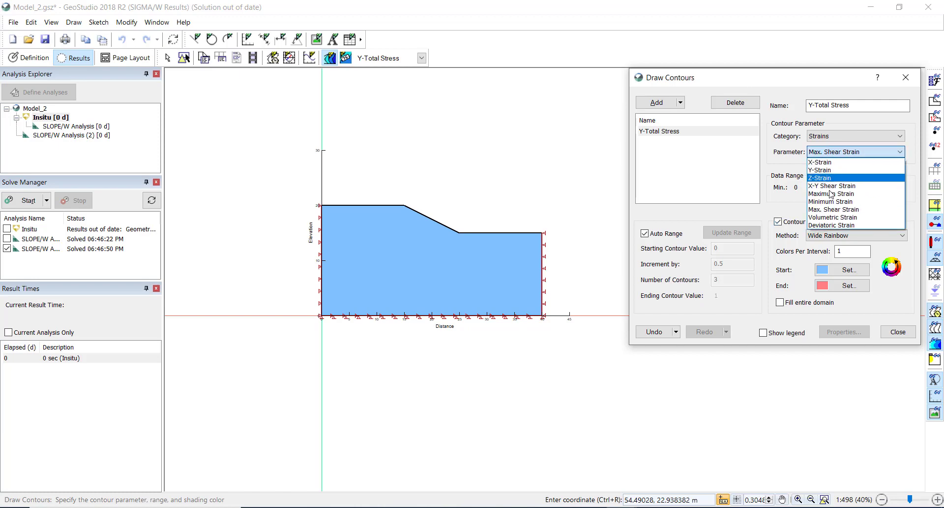
pyautogui.click(833, 225)
# View the Insitu X-Total Stress contours, and set the contour plot to the Displacements category with parameter Y-Displacement
pyautogui.click(827, 136)
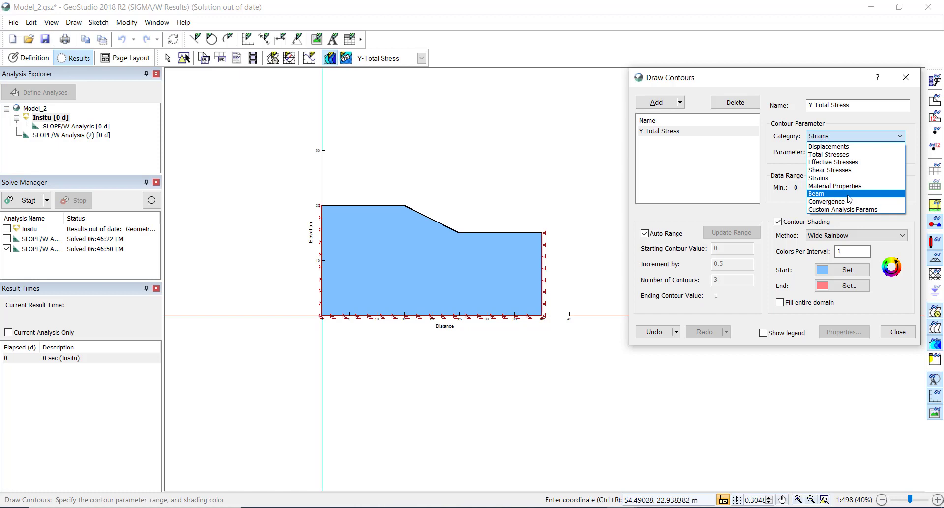
pyautogui.click(833, 154)
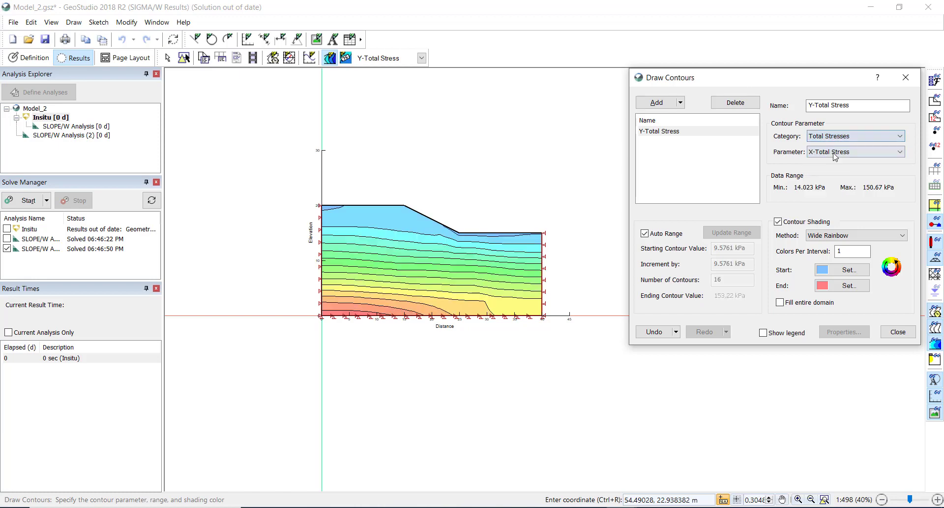
pyautogui.click(832, 139)
pyautogui.click(832, 146)
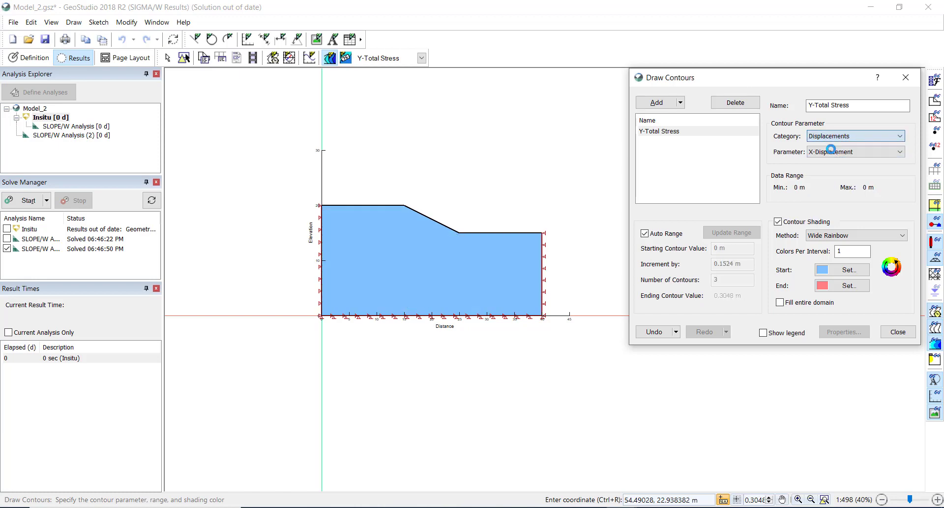
pyautogui.click(851, 151)
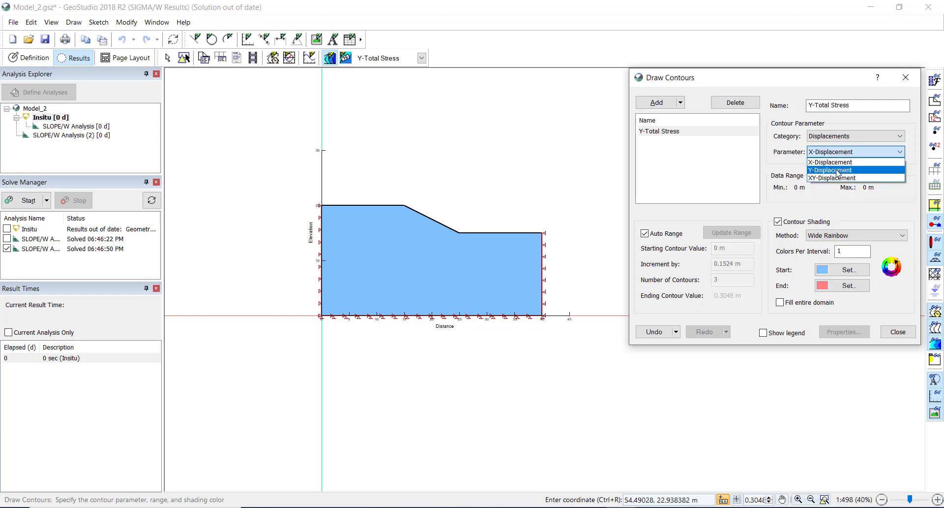
pyautogui.click(836, 168)
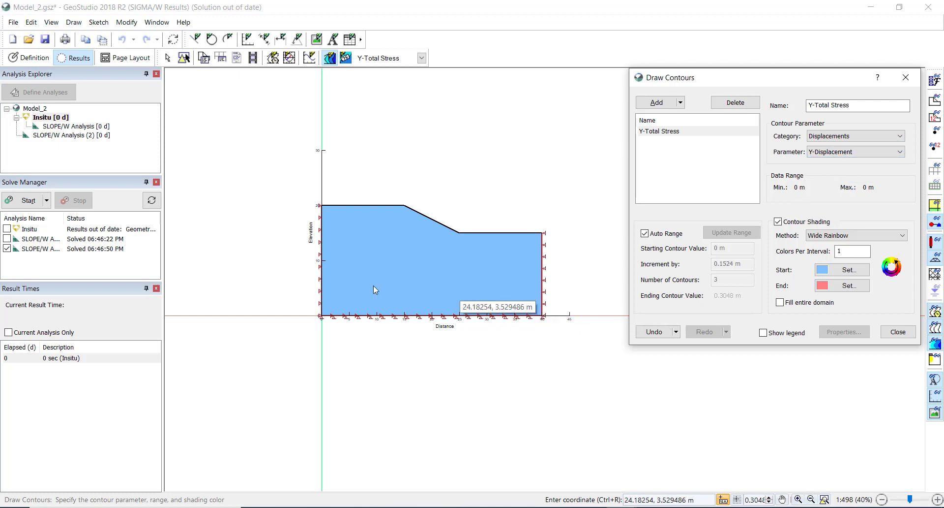
# Switch to the stress-based SLOPE/W Analysis and view its Phi, Cohesion and Unit Weight contours
pyautogui.click(57, 127)
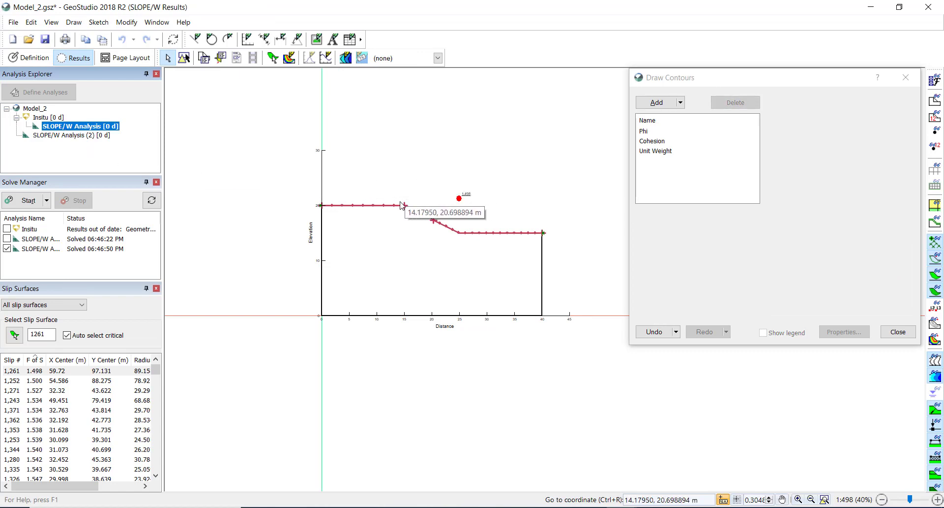
pyautogui.click(643, 131)
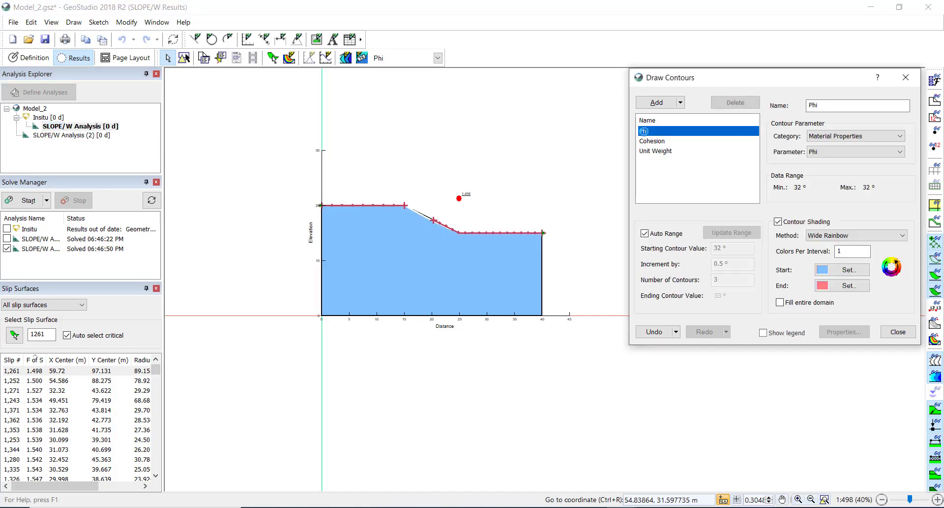
pyautogui.click(650, 141)
pyautogui.click(656, 153)
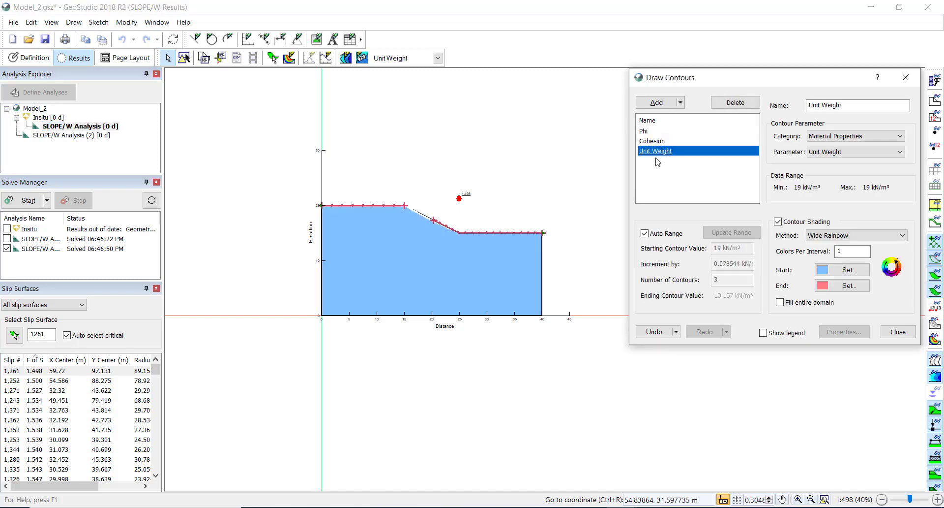
pyautogui.click(656, 141)
pyautogui.click(658, 132)
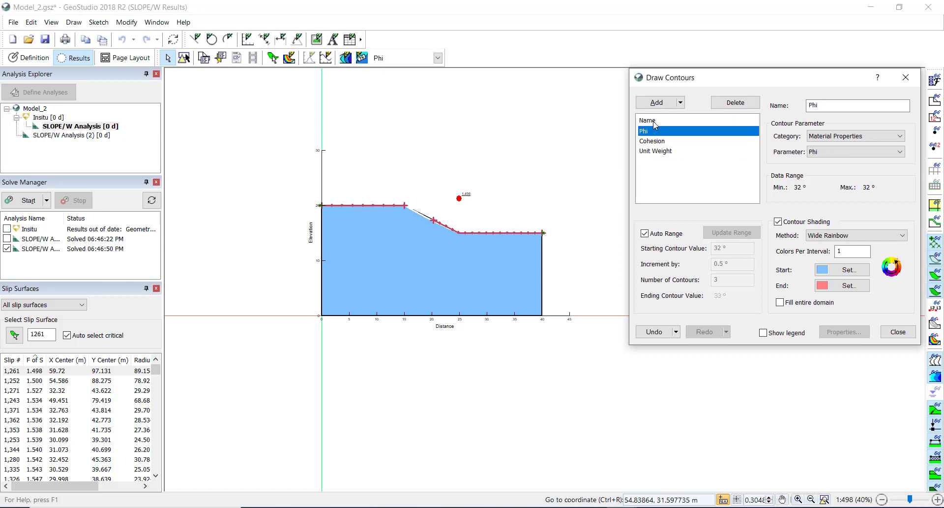
# Change the parameter of the Phi contour to Unit Weight within the Material Properties category
pyautogui.click(870, 136)
pyautogui.click(847, 146)
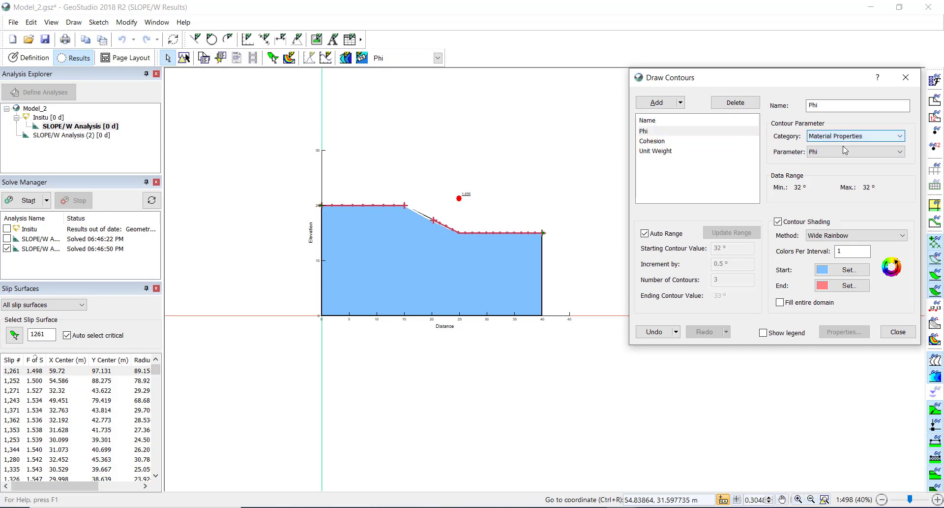
pyautogui.click(840, 152)
pyautogui.click(833, 178)
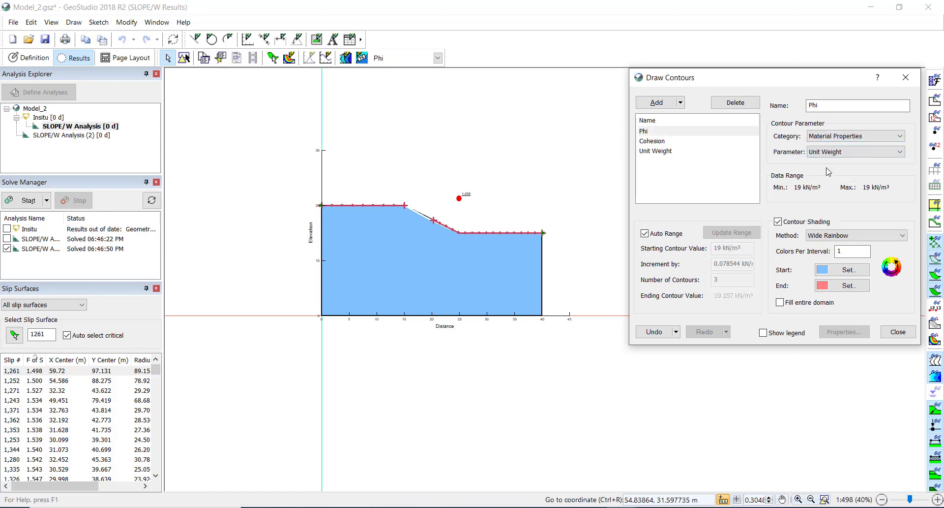
pyautogui.click(827, 152)
pyautogui.click(824, 153)
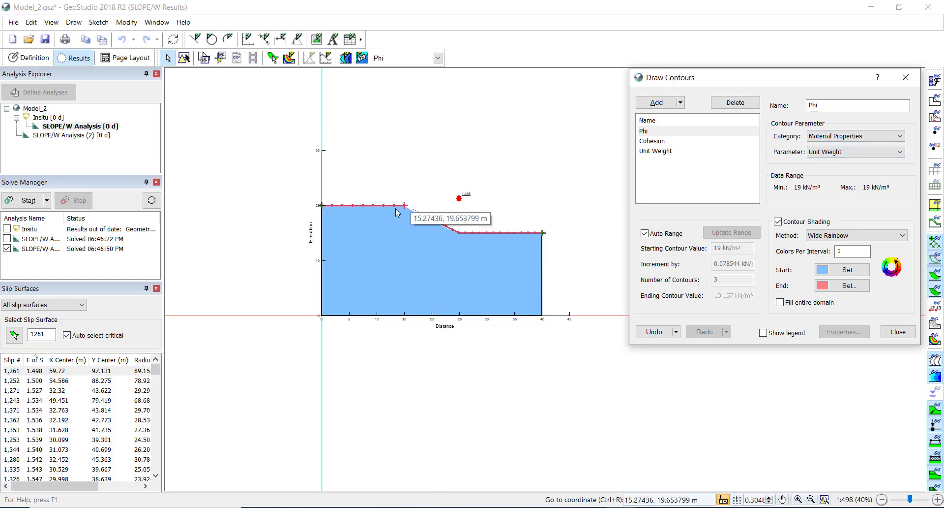
# View the Cohesion contour, leave the Unit Weight contour displayed, and close the contour settings
pyautogui.click(652, 141)
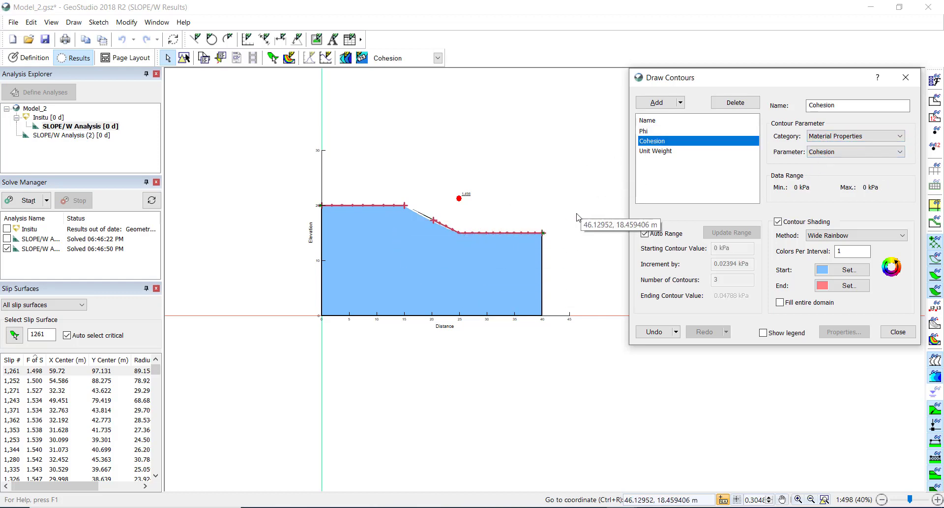
pyautogui.click(661, 151)
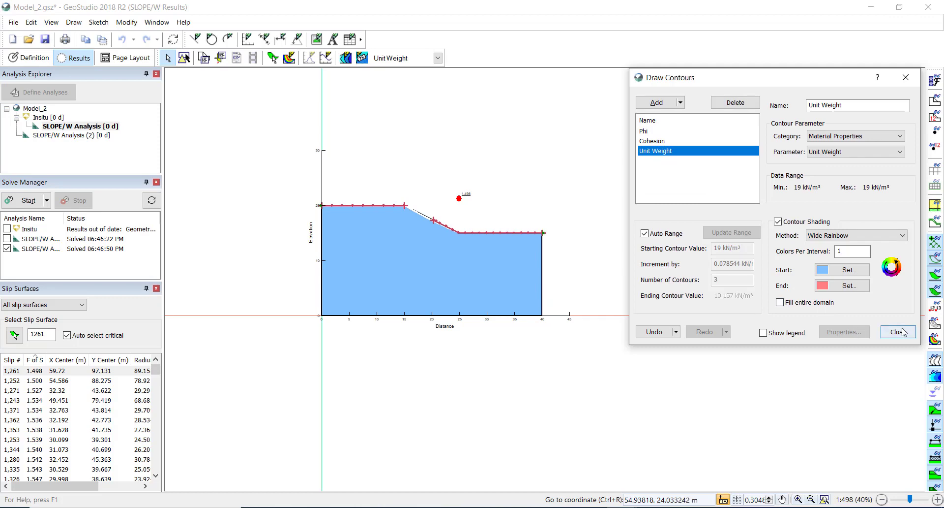
pyautogui.click(898, 331)
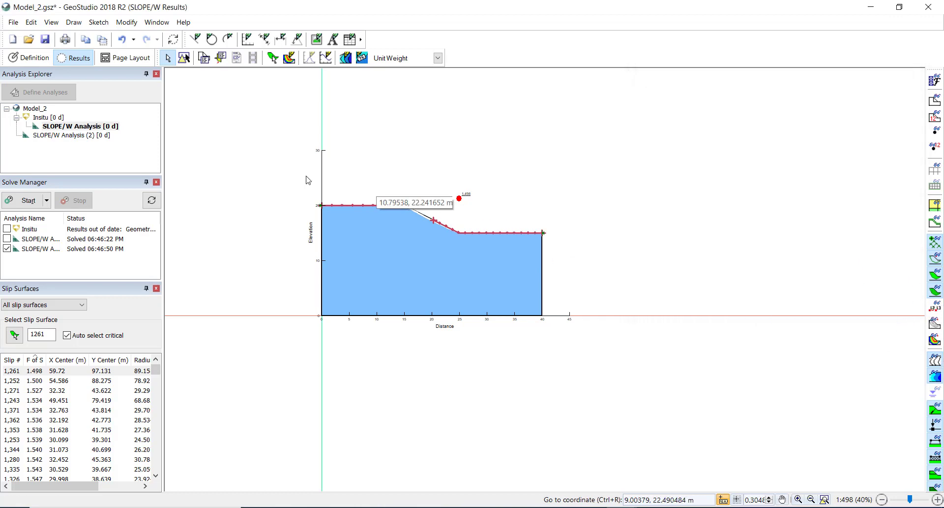
# Display all slip surfaces of the stress-based SLOPE/W Analysis as a factor of safety color map
pyautogui.click(70, 250)
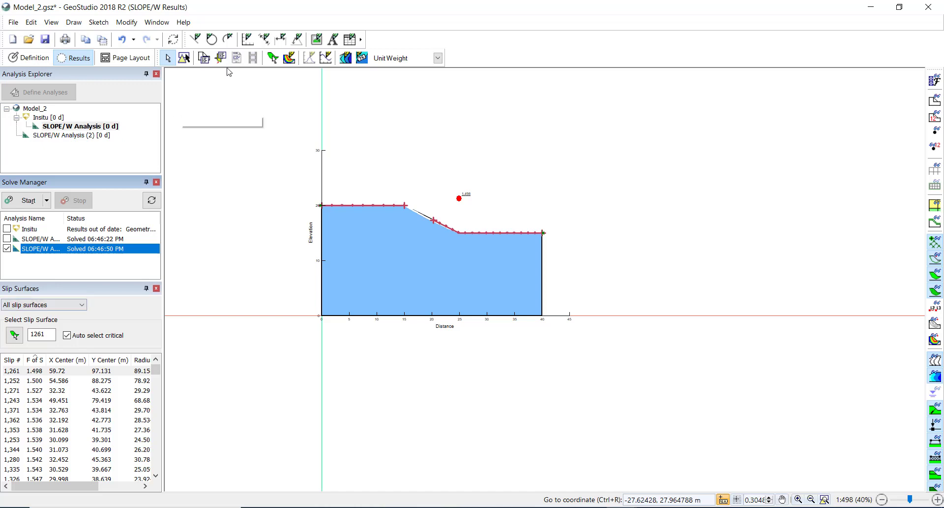
pyautogui.click(290, 57)
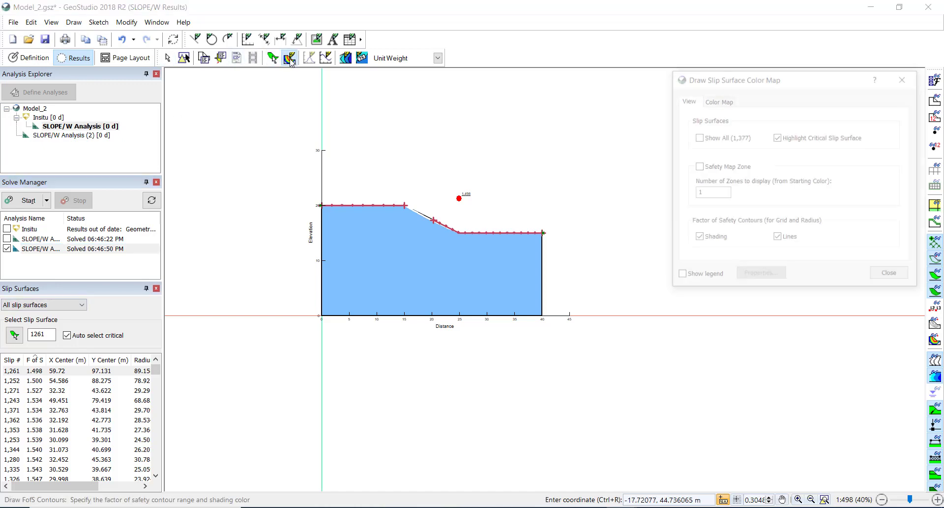
pyautogui.click(711, 138)
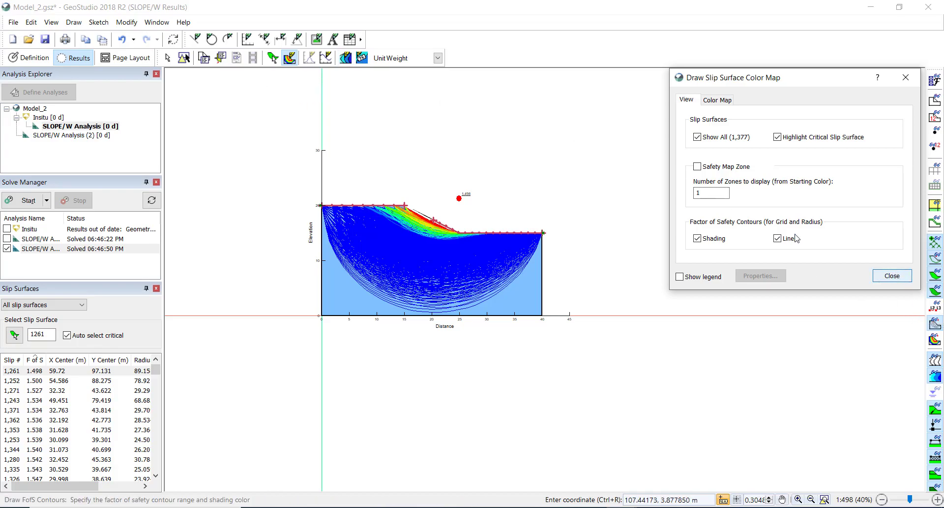
pyautogui.click(892, 275)
pyautogui.scroll(7, 443, 216)
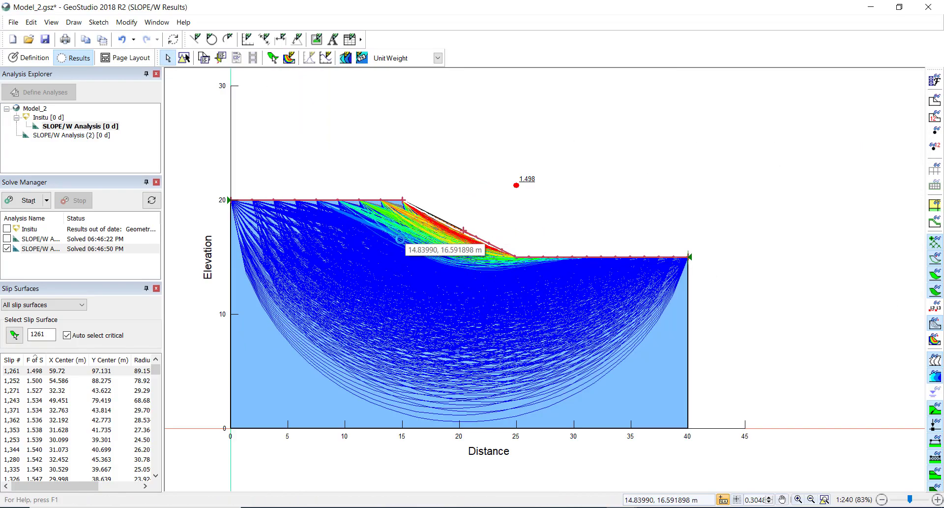
pyautogui.scroll(-2, 608, 227)
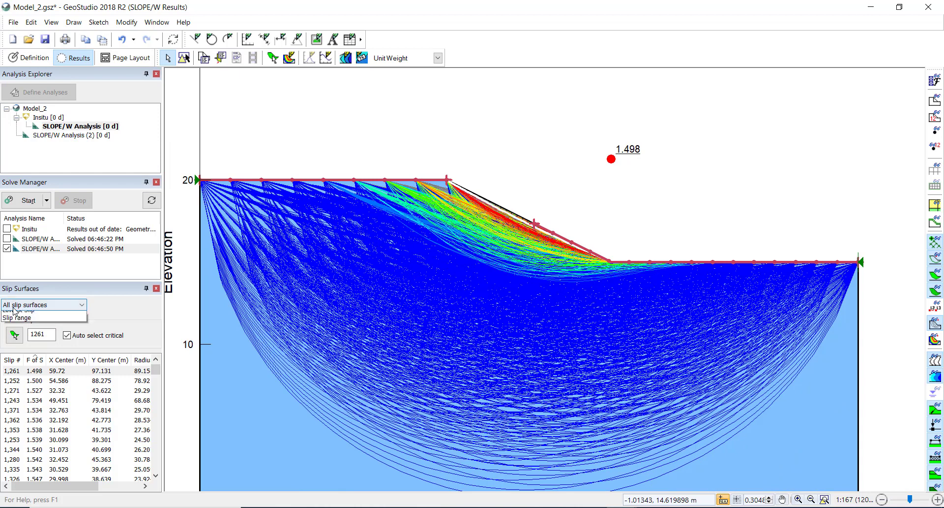
# Filter the slip surfaces with the Lowest Slip option to the 5 lowest ones and inspect them on the slope
pyautogui.click(44, 305)
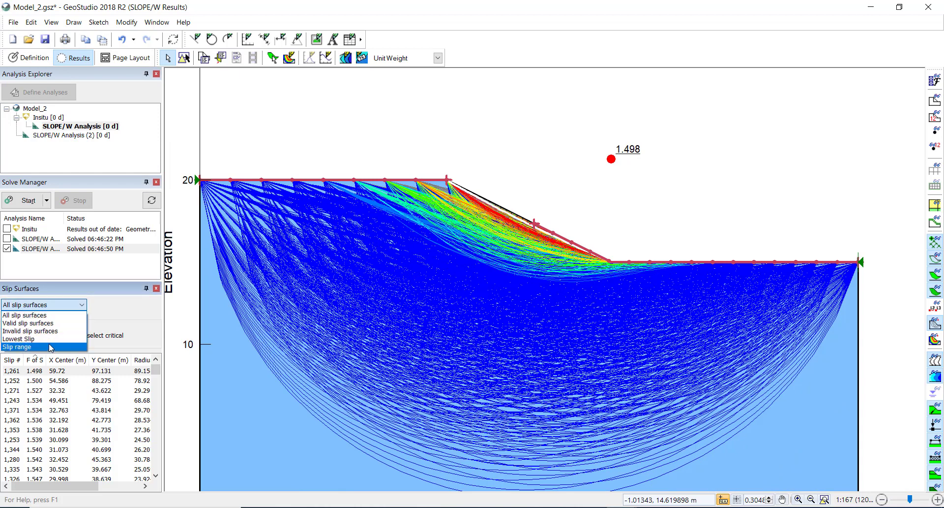
pyautogui.click(46, 339)
pyautogui.scroll(2, 538, 222)
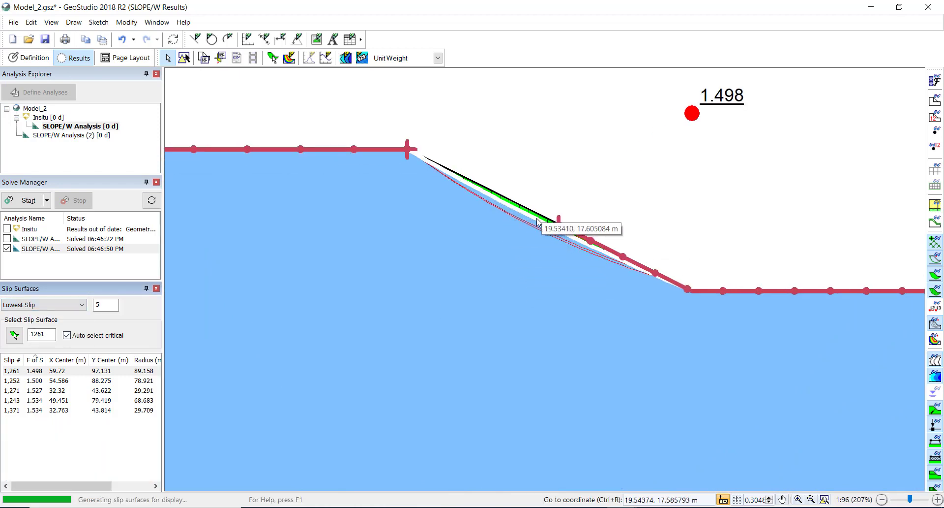
pyautogui.scroll(-3, 538, 223)
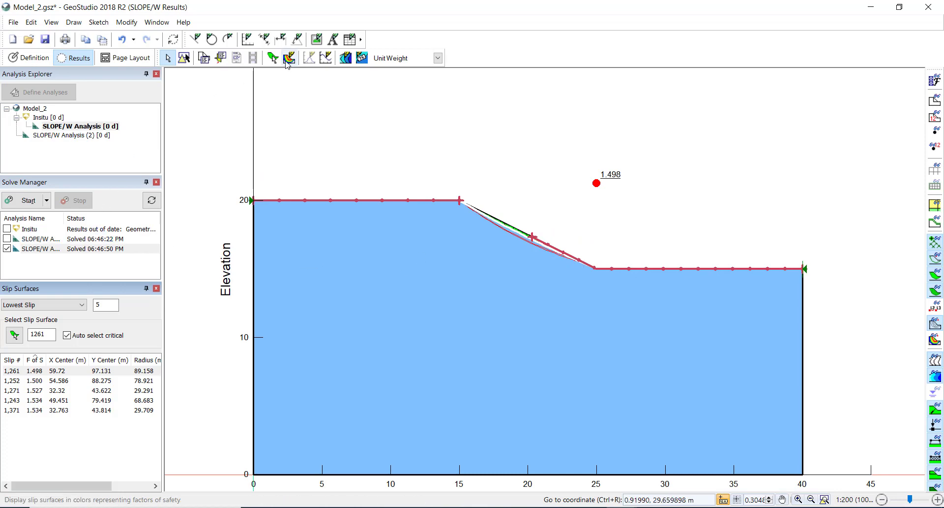
# Turn on the safety map zone and the factor of safety legend in the slip surface color map of the stress-based analysis
pyautogui.click(289, 59)
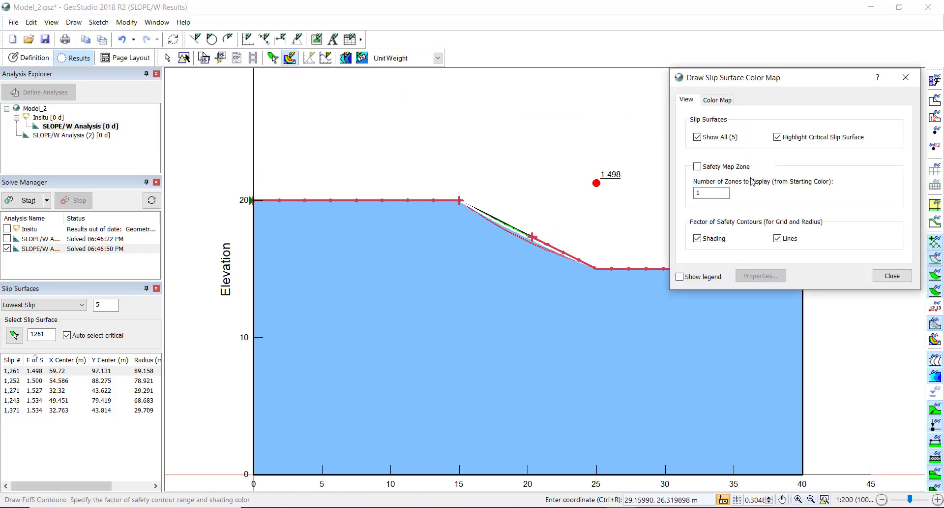
pyautogui.click(715, 167)
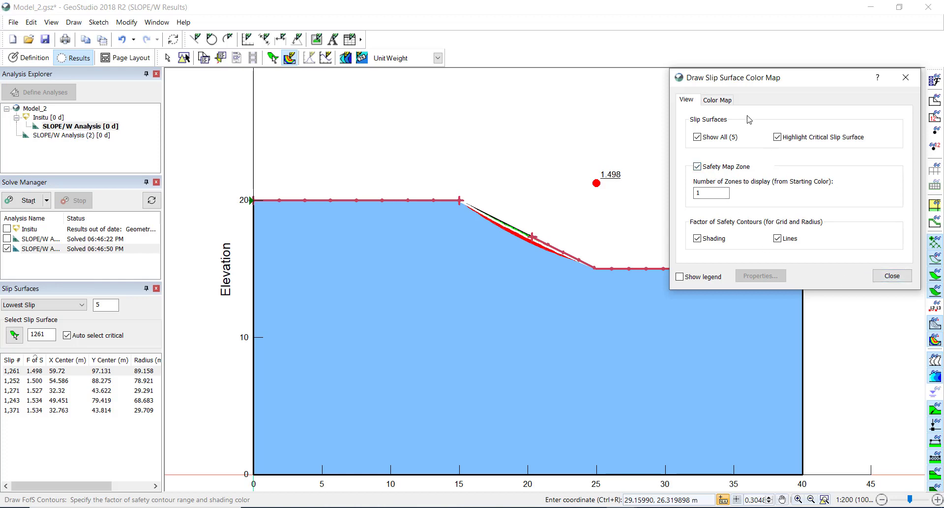
pyautogui.click(727, 102)
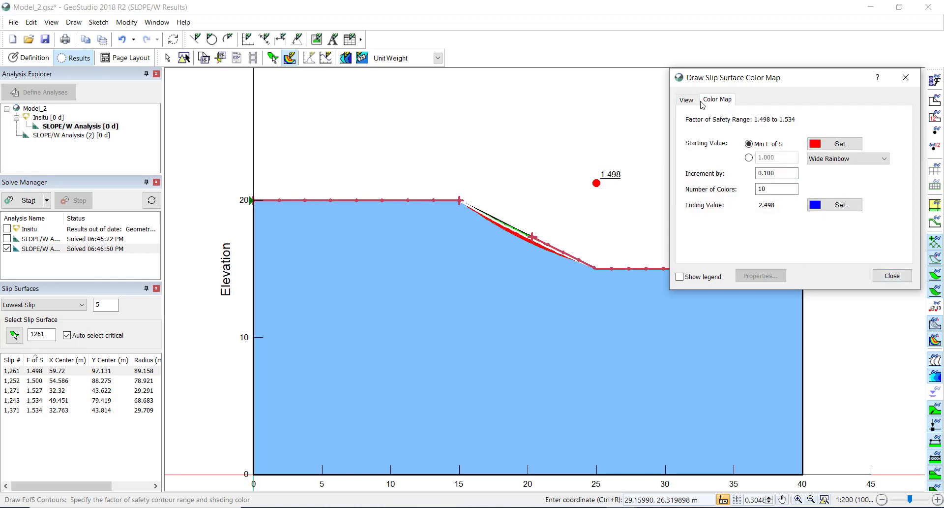
pyautogui.click(682, 100)
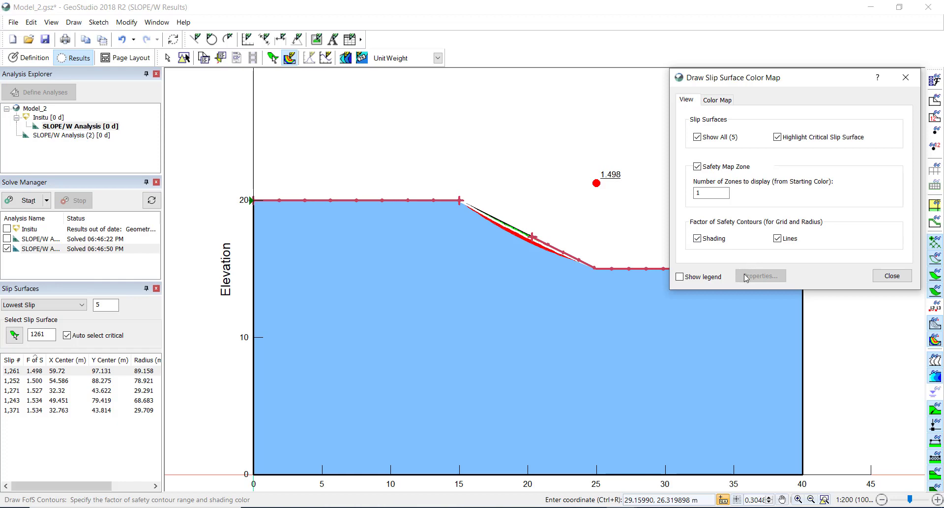
pyautogui.click(680, 276)
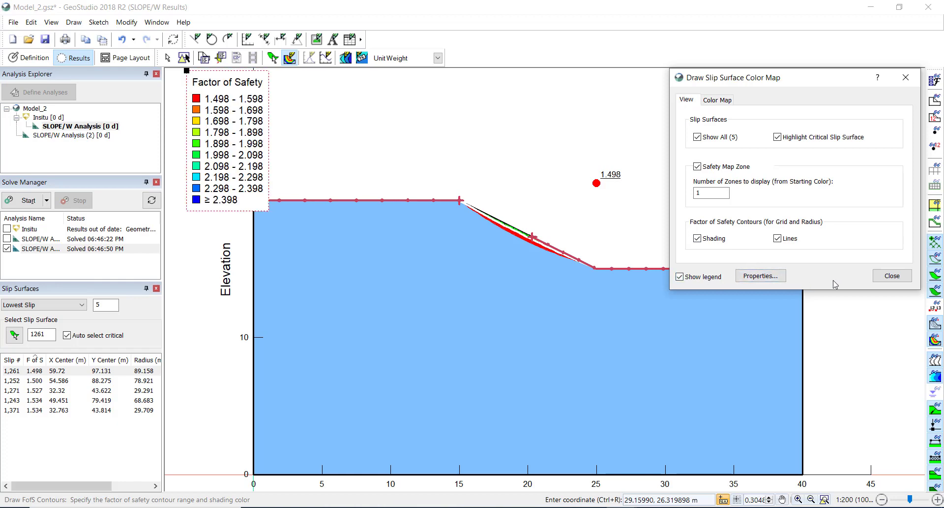
pyautogui.click(892, 276)
pyautogui.scroll(-3, 270, 205)
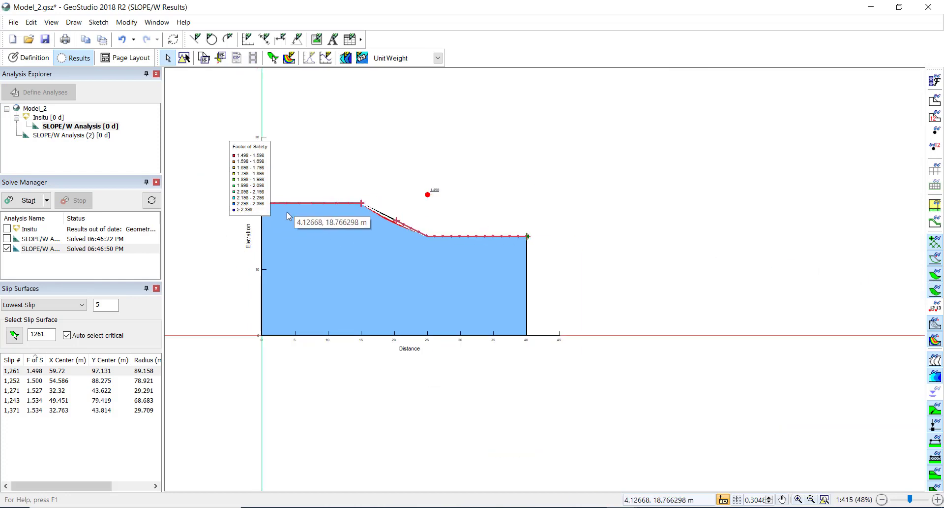
# Switch to the results of SLOPE/W Analysis (2) and examine its critical slip surface, safety zone and factor of safety legend
pyautogui.click(55, 135)
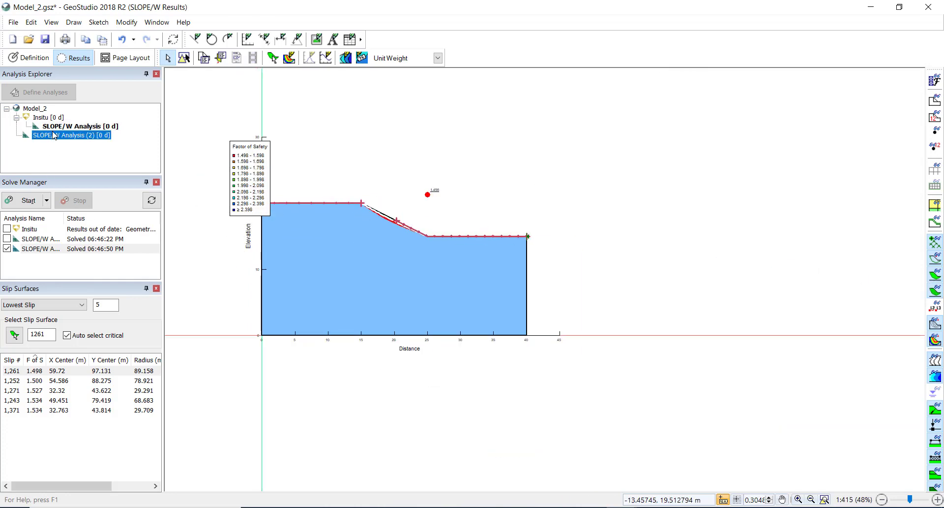
pyautogui.scroll(3, 190, 209)
pyautogui.scroll(3, 576, 247)
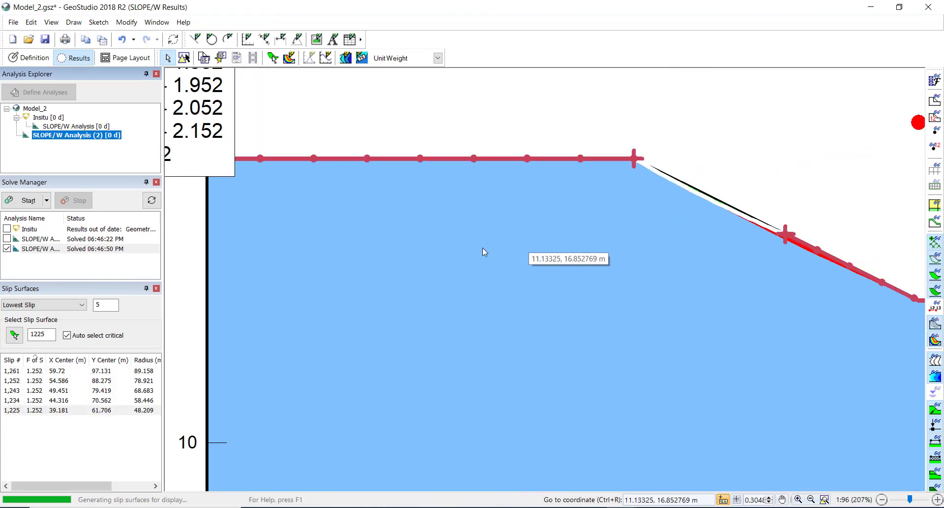
pyautogui.scroll(-3, 575, 246)
pyautogui.scroll(3, 586, 221)
pyautogui.scroll(-3, 578, 227)
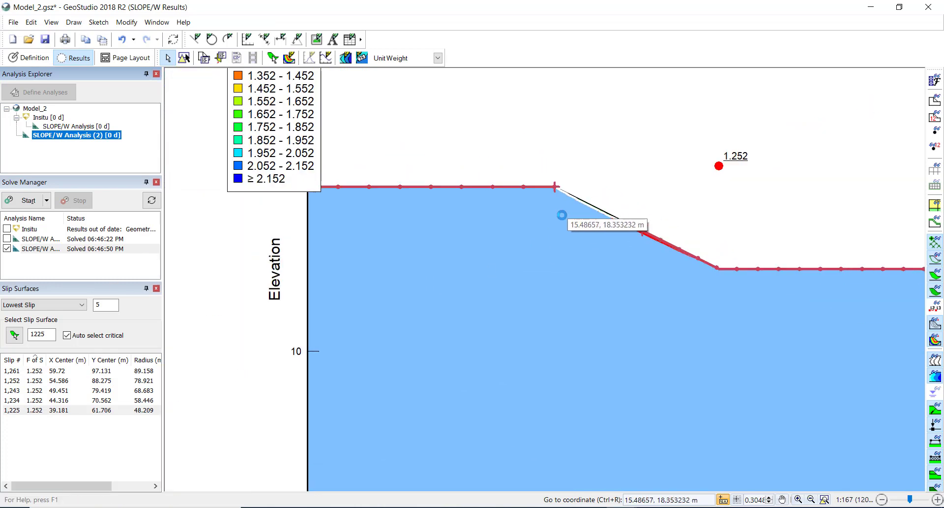
pyautogui.scroll(-3, 578, 224)
pyautogui.scroll(3, 642, 239)
pyautogui.scroll(-3, 642, 239)
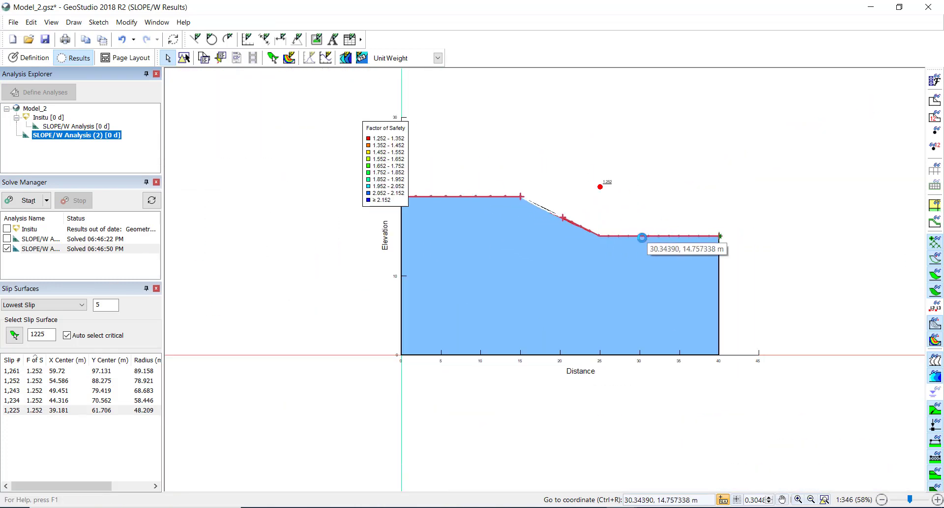